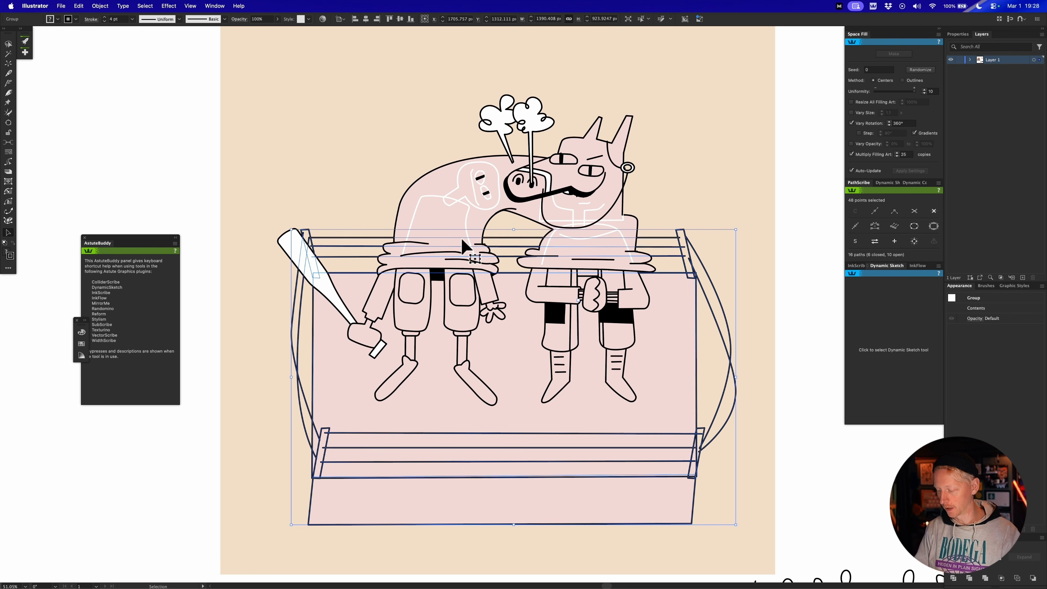
Inspect how the shorts leg and the joined sweater body of the two characters are built as separate paths.
key(super+shift+a)
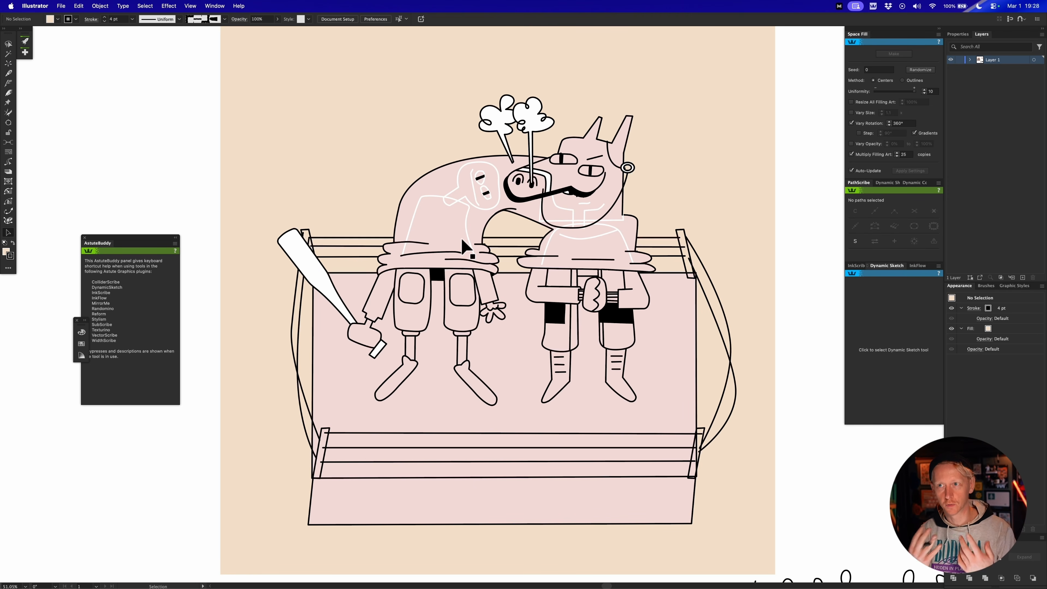
scroll(534, 303, up, 5)
key(a)
click(546, 308)
click(566, 314)
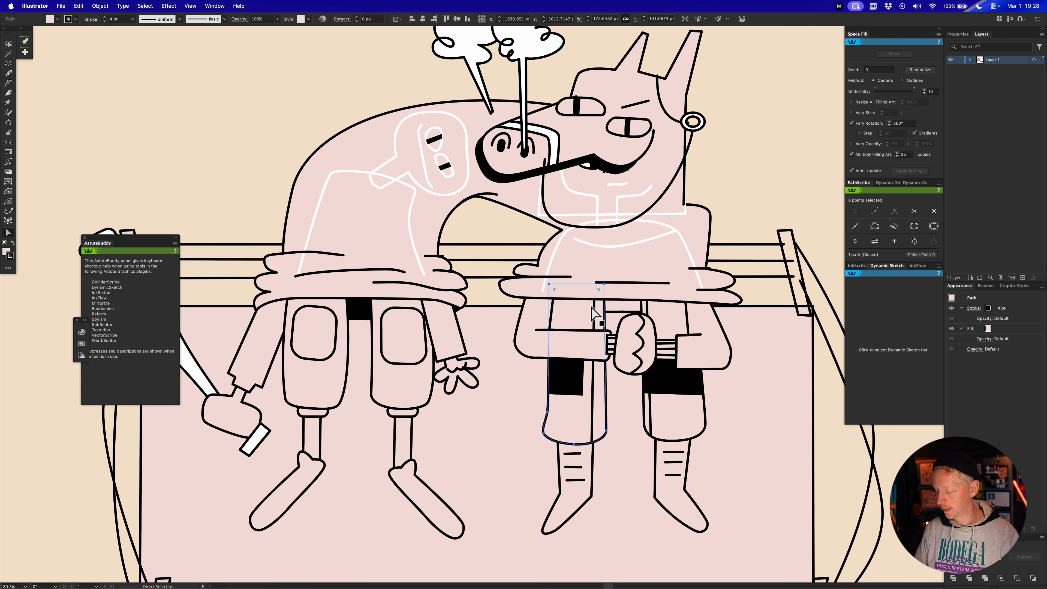
drag(709, 310, 576, 329)
key(super+shift+a)
key(p)
scroll(554, 287, up, 5)
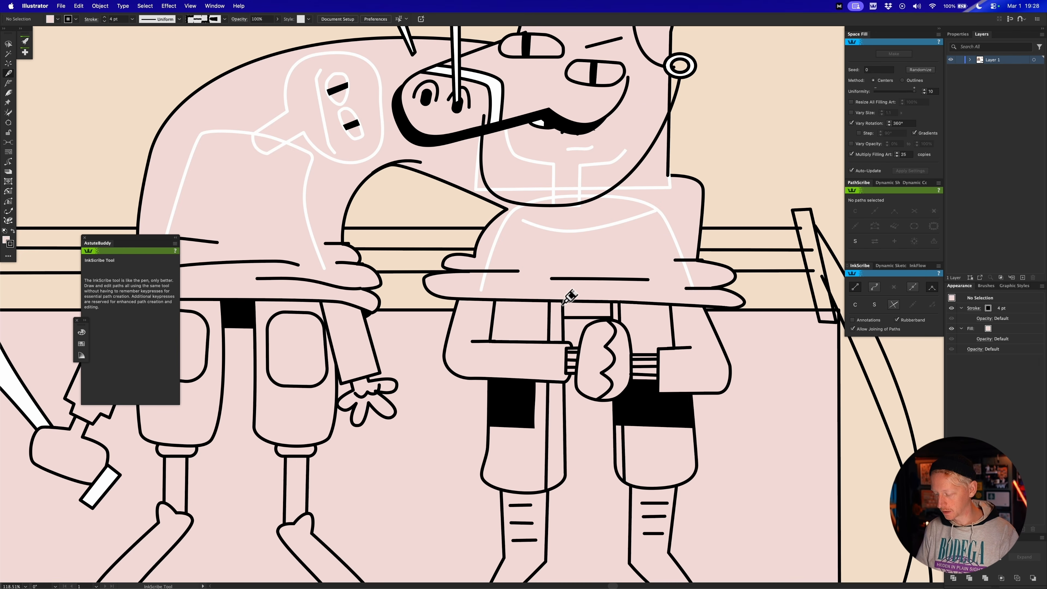
key(a)
click(664, 277)
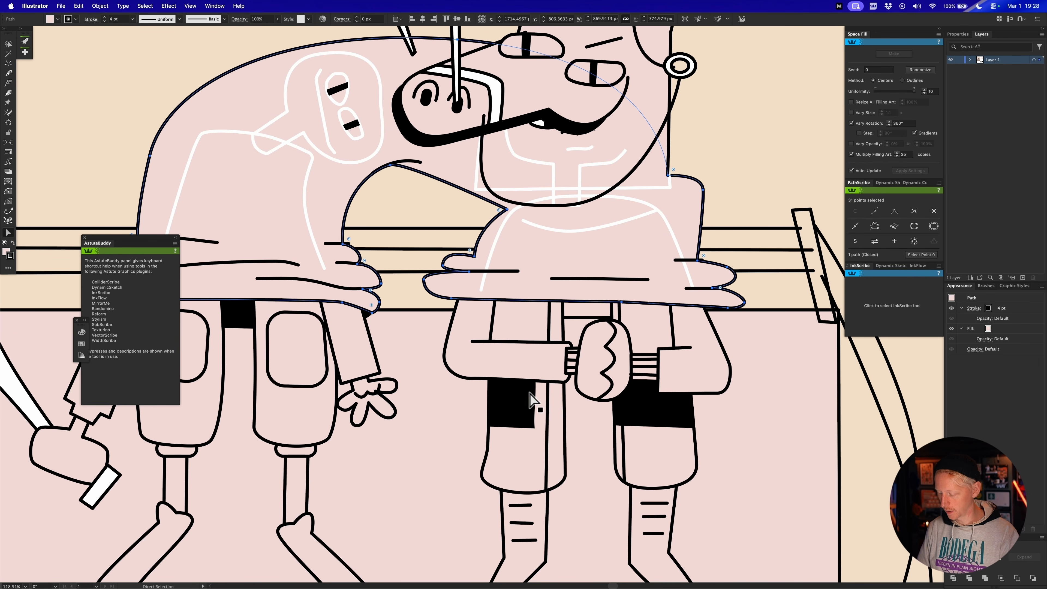
key(super+shift+a)
Examine the overlapping paths around the horned head and snout, and the whole artboard with its colour swatches.
scroll(531, 400, down, 4)
drag(649, 319, 445, 399)
drag(487, 313, 626, 255)
drag(532, 265, 613, 285)
key(v)
drag(383, 303, 495, 285)
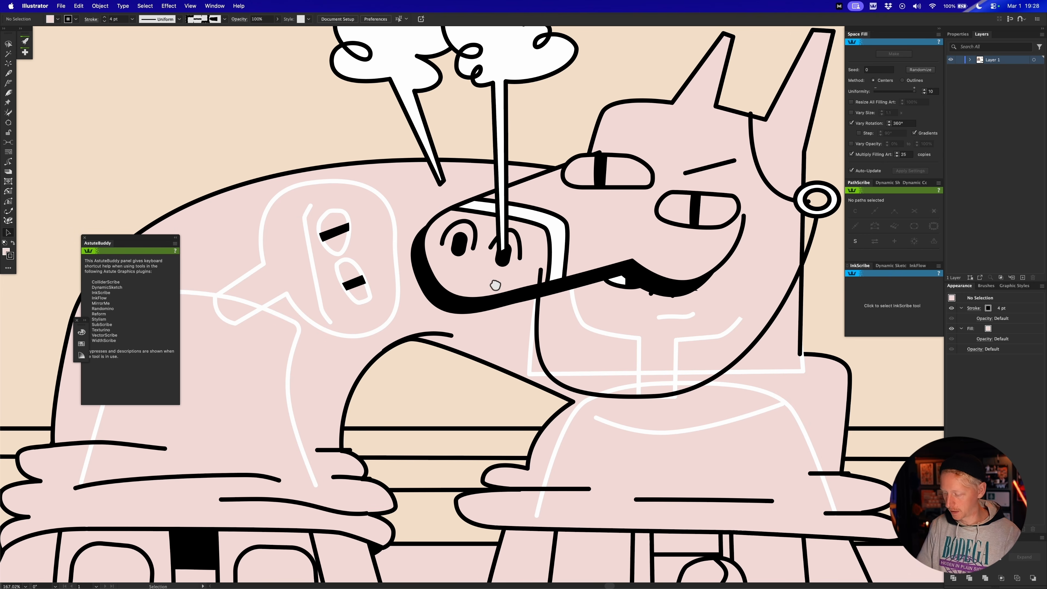
click(664, 226)
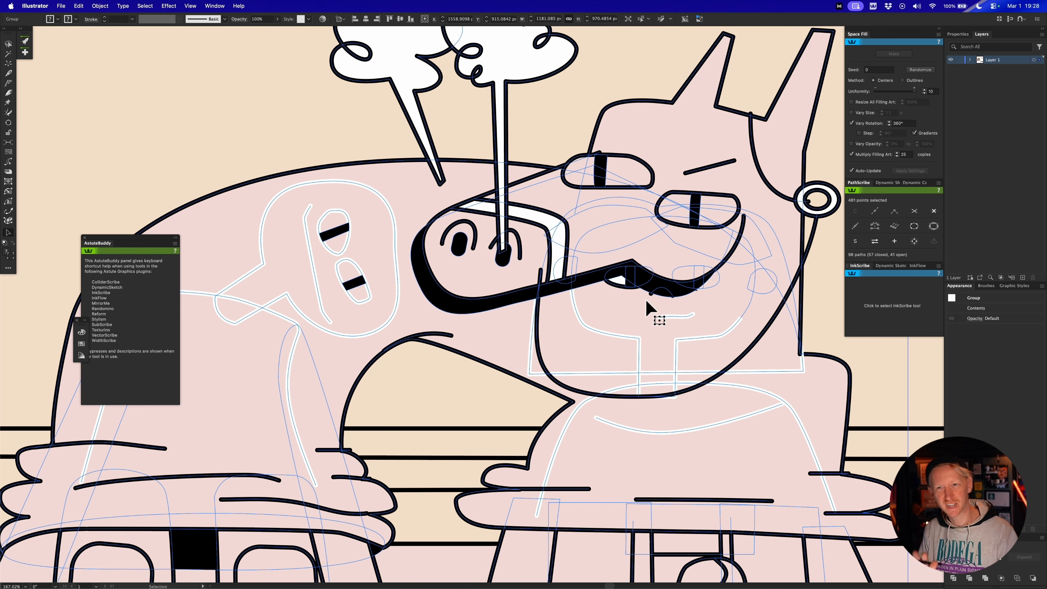
drag(717, 357, 652, 400)
drag(729, 470, 539, 293)
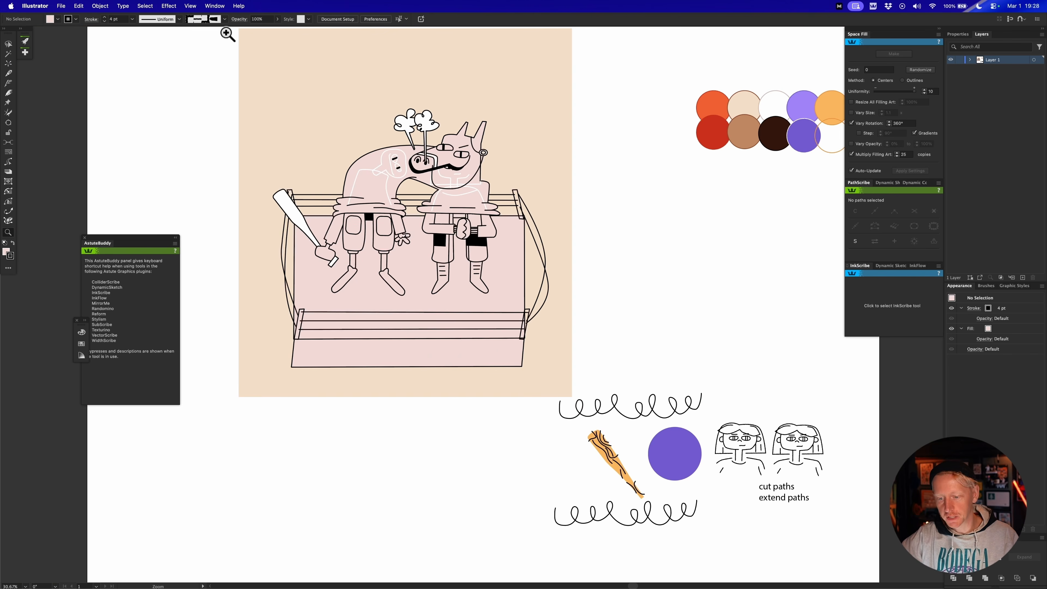
click(215, 6)
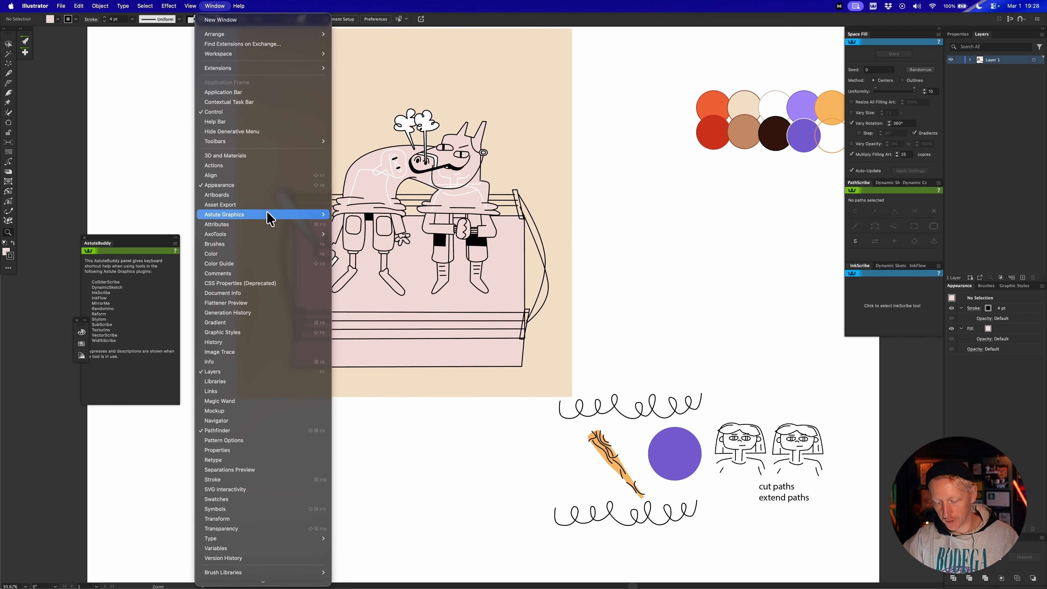
mouse_move(272, 215)
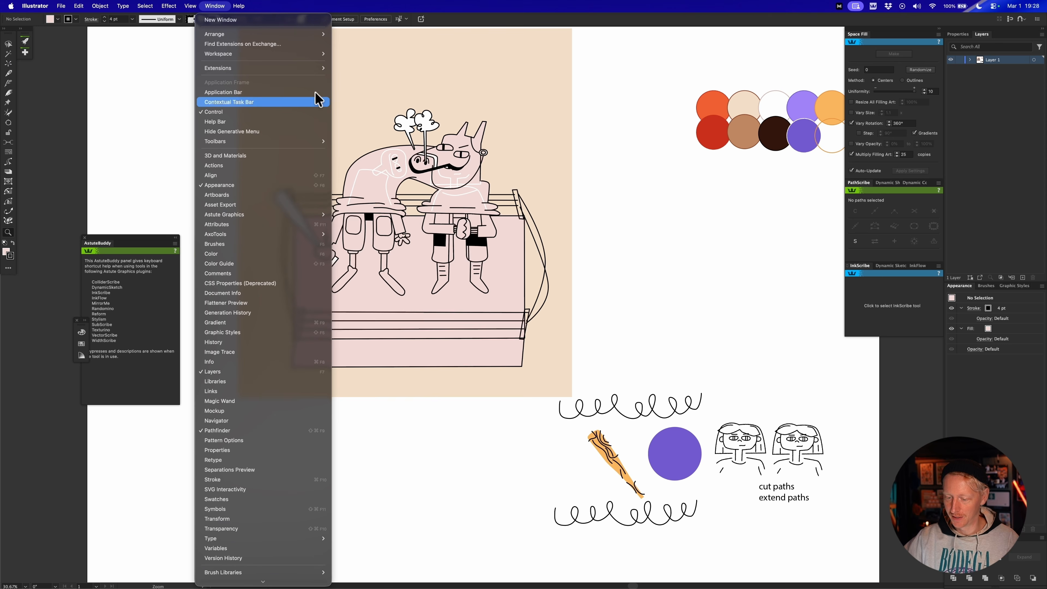
mouse_move(286, 55)
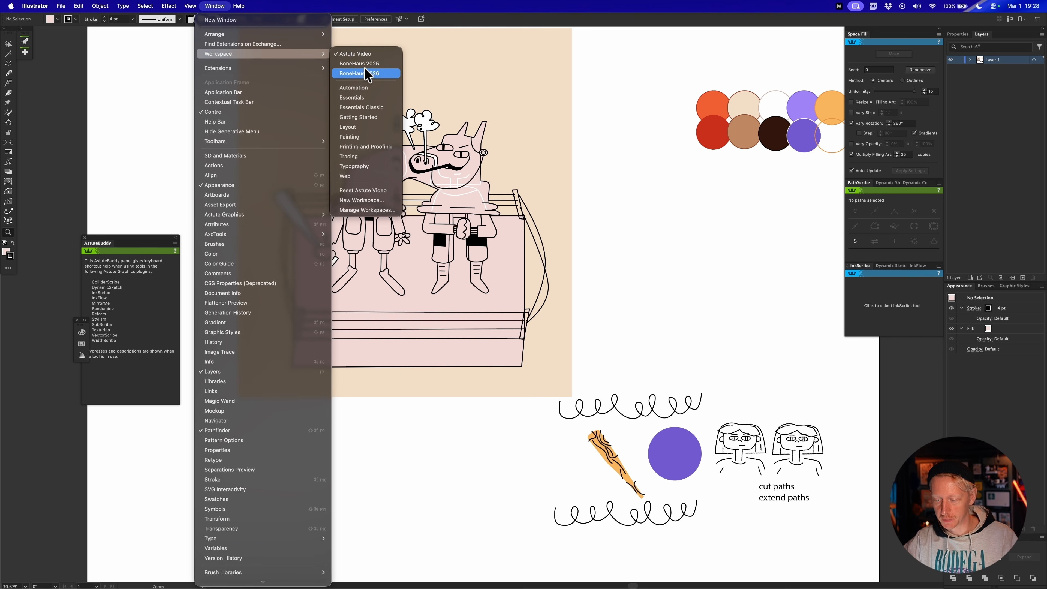
click(386, 64)
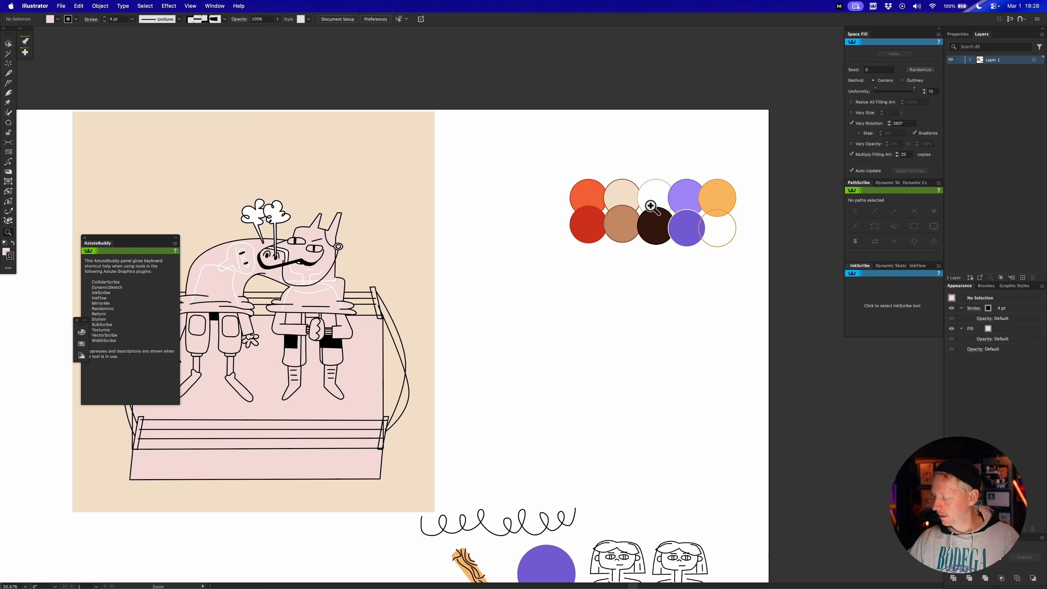
drag(659, 352, 783, 290)
drag(738, 328, 756, 399)
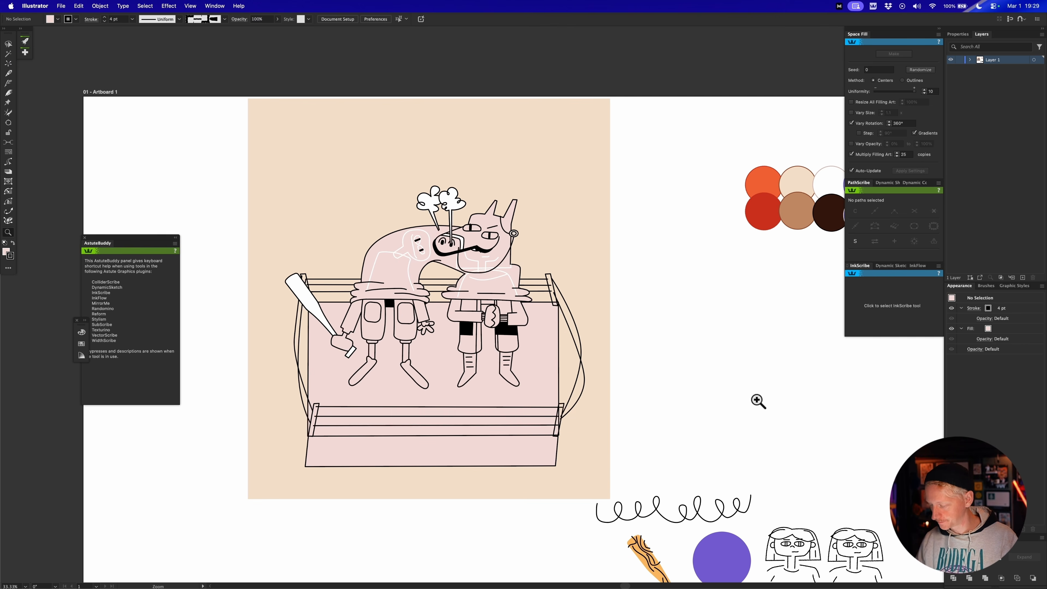
Scale down the group of colour swatch circles and place it close beside the illustration's beige background.
key(v)
drag(627, 315, 586, 328)
click(747, 200)
drag(727, 192, 385, 154)
drag(503, 166, 478, 167)
drag(474, 162, 699, 223)
key(z)
drag(623, 229, 708, 183)
key(super+shift+a)
drag(677, 215, 694, 234)
Apply the orange swatch's fill and stroke to the boxing ring floor with the Astute Eyedropper.
key(a)
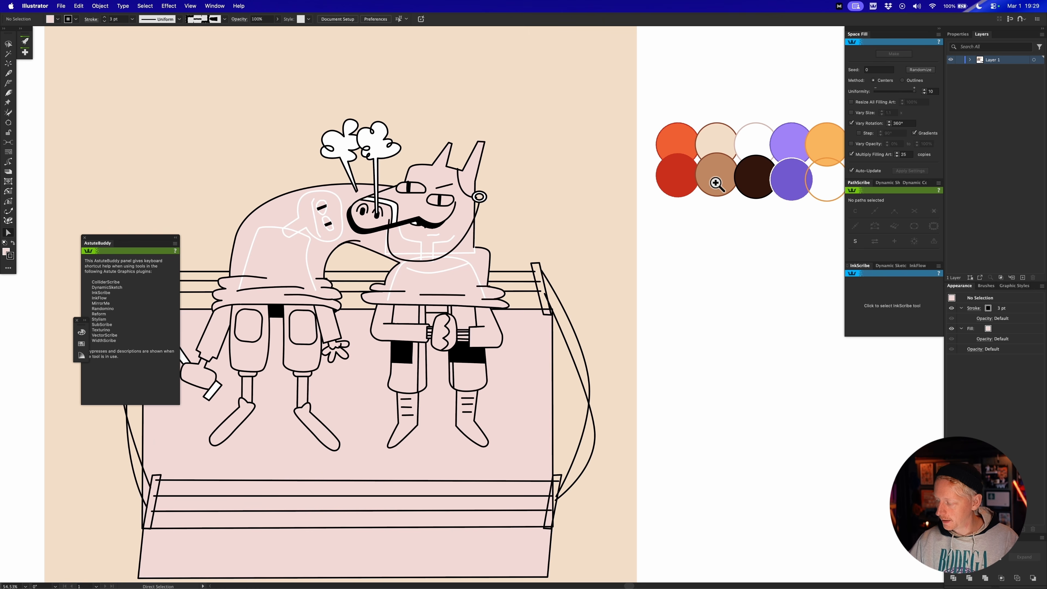
click(679, 153)
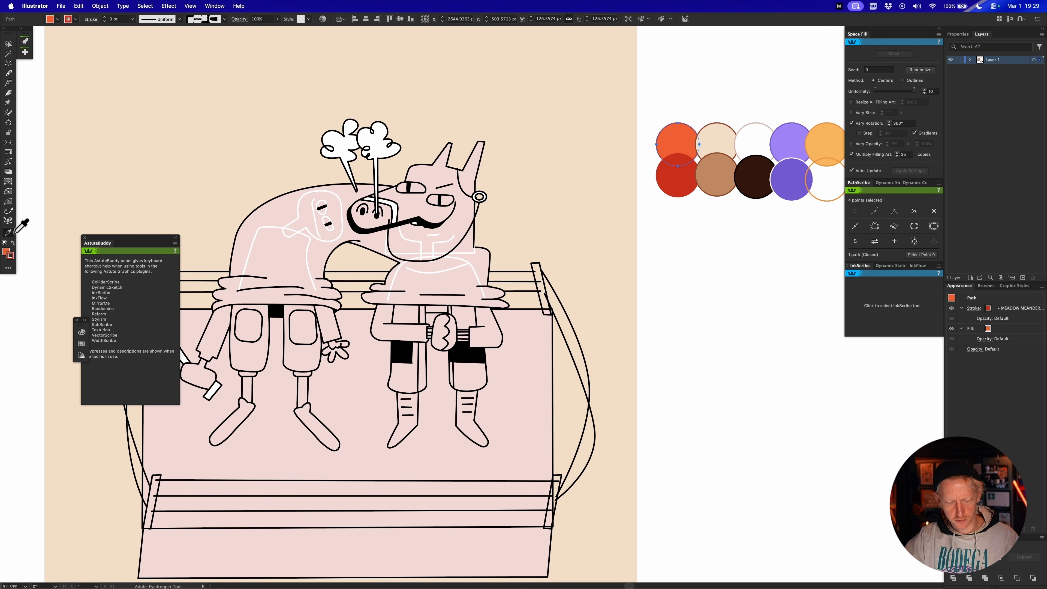
scroll(682, 199, up, 1)
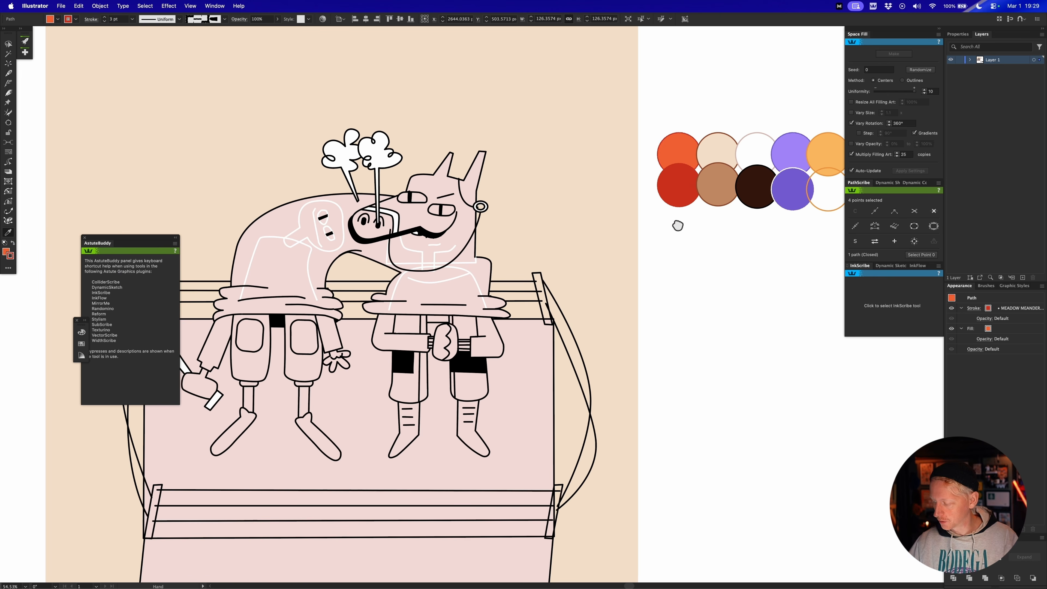
alt+click(512, 347)
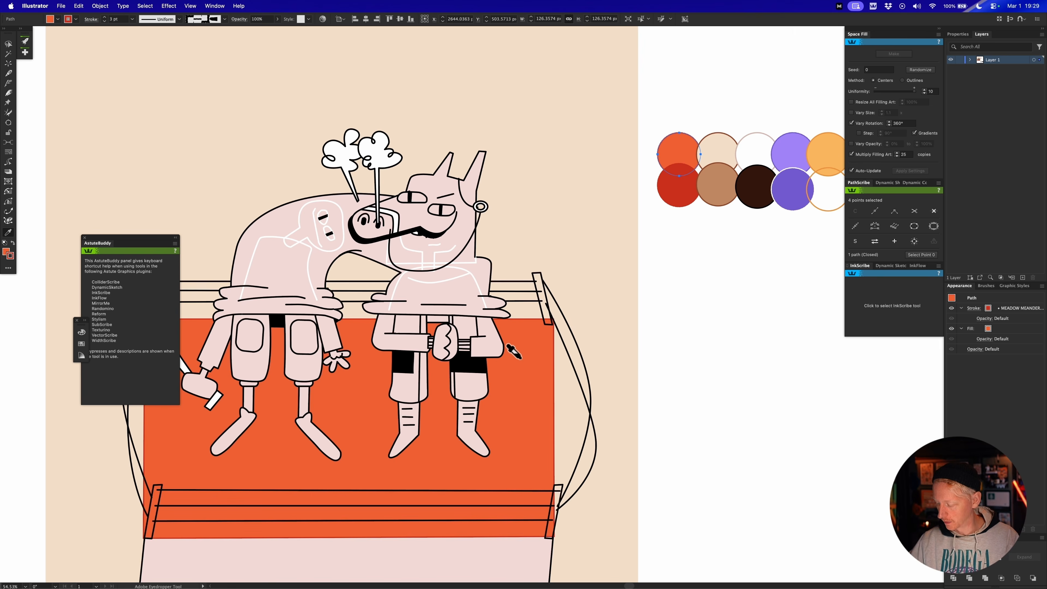
Give the ring's front panel below the floor the dark red swatch's fill and stroke.
drag(633, 389, 613, 314)
drag(565, 480, 585, 379)
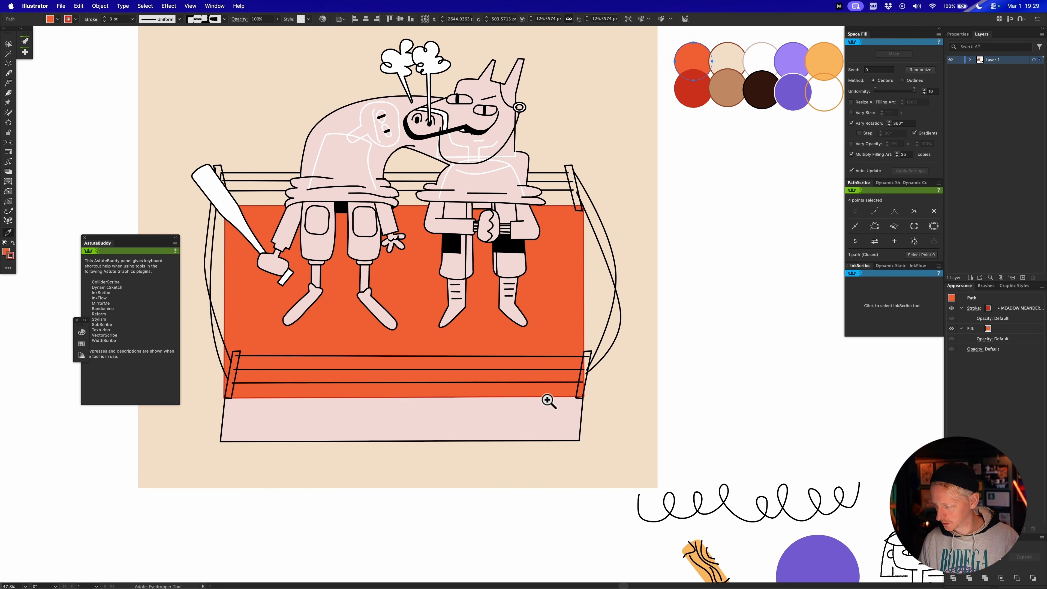
drag(550, 411, 535, 430)
key(a)
click(538, 431)
key(i)
click(676, 108)
drag(637, 402, 598, 455)
Try the light purple swatch's appearance on the horned head and the joined body, and undo both changes.
key(a)
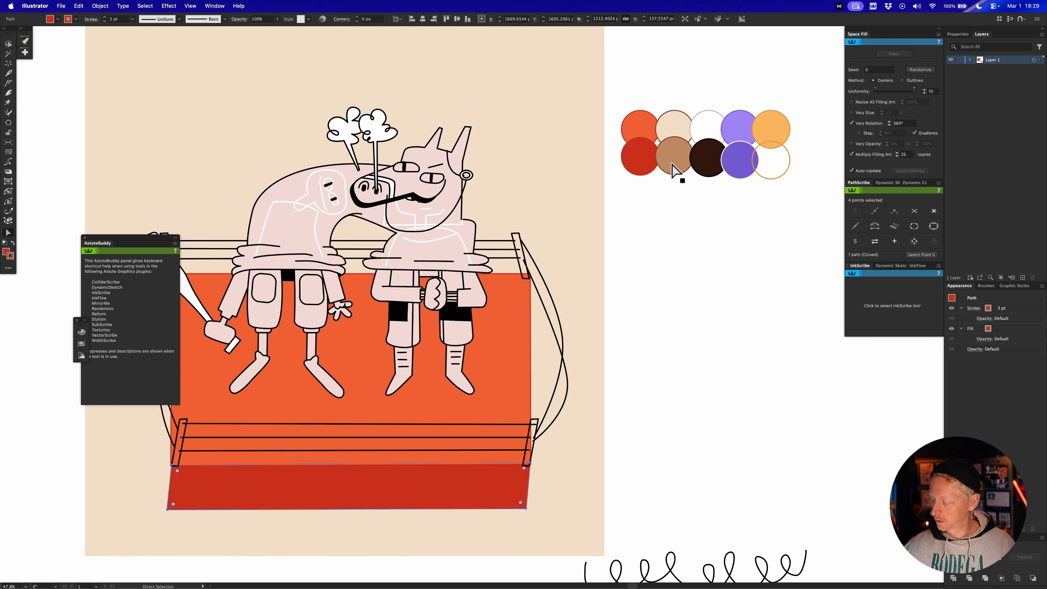
click(742, 132)
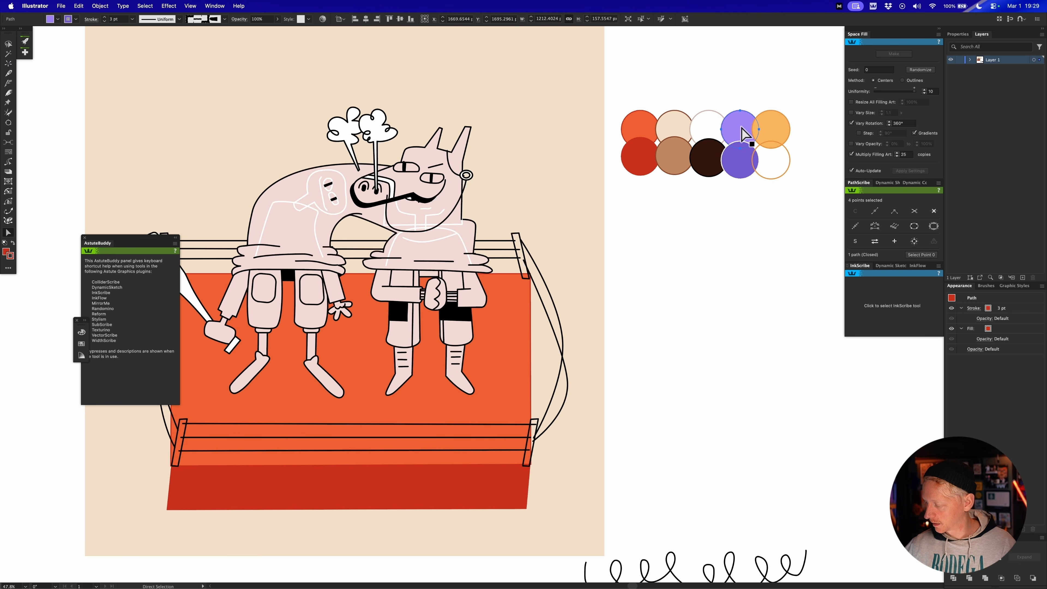
key(i)
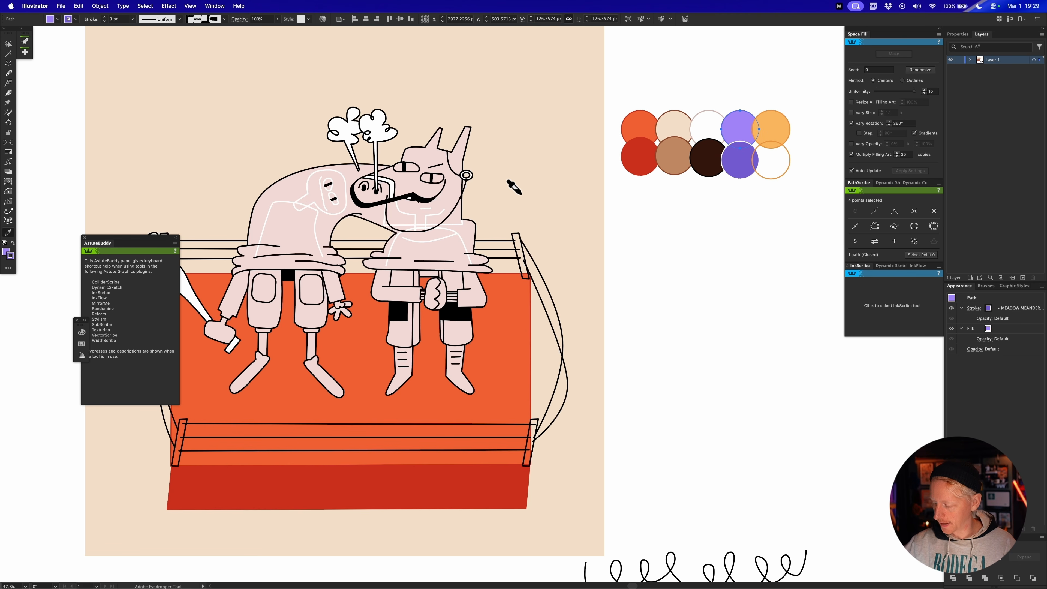
alt+click(454, 135)
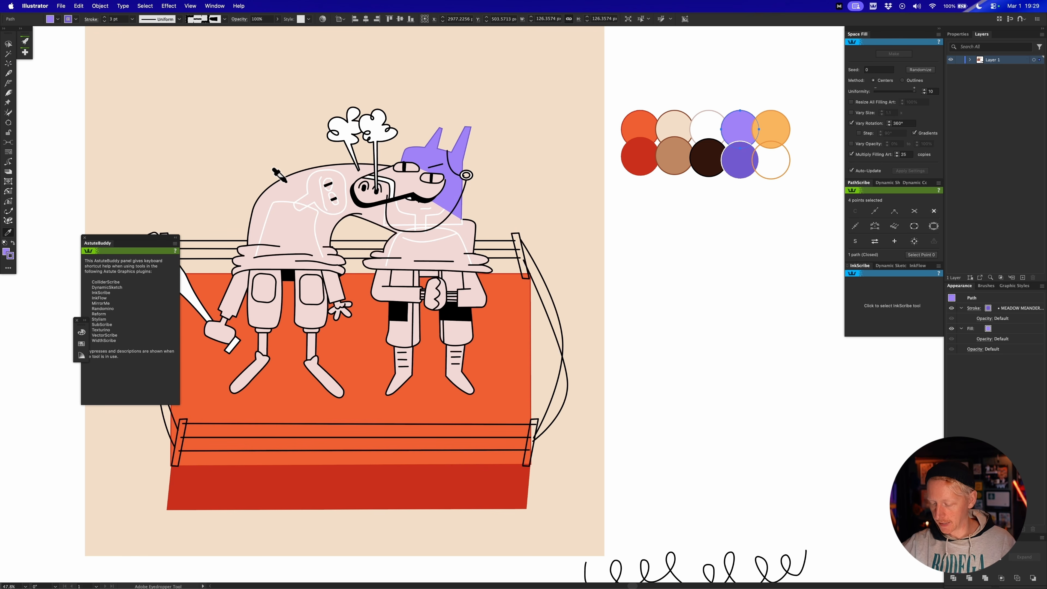
alt+click(290, 174)
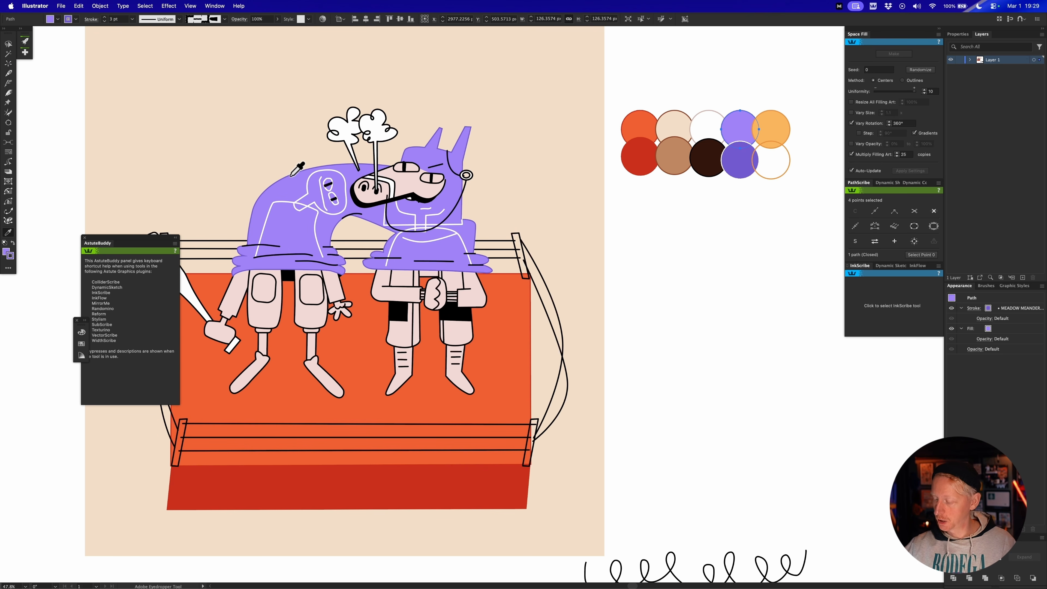
key(super+z)
key(super+z)
Try different palette swatches on the horned head by sampling them with the Eyedropper.
click(460, 150)
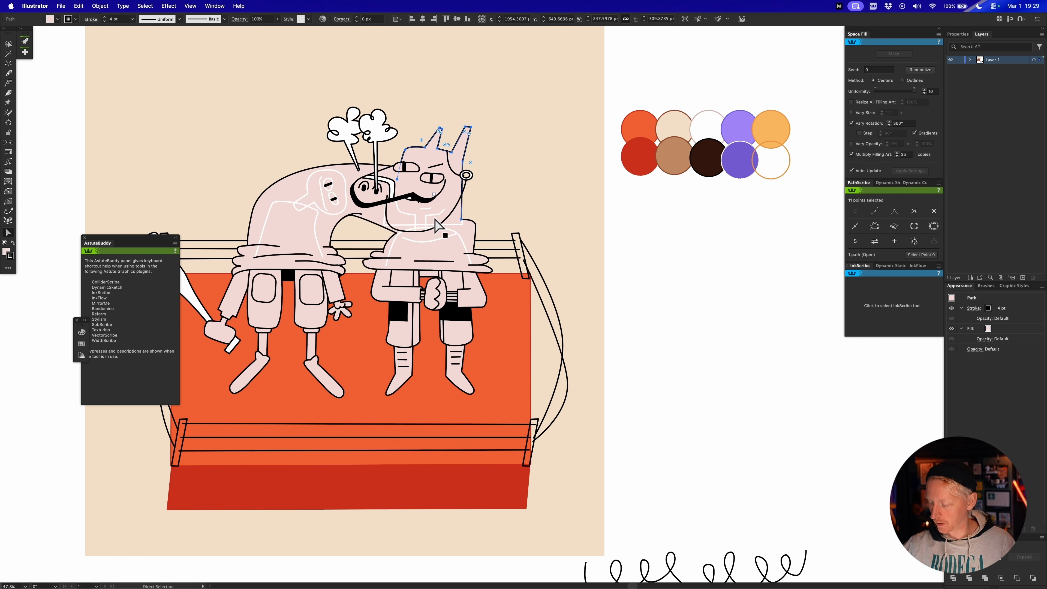
key(i)
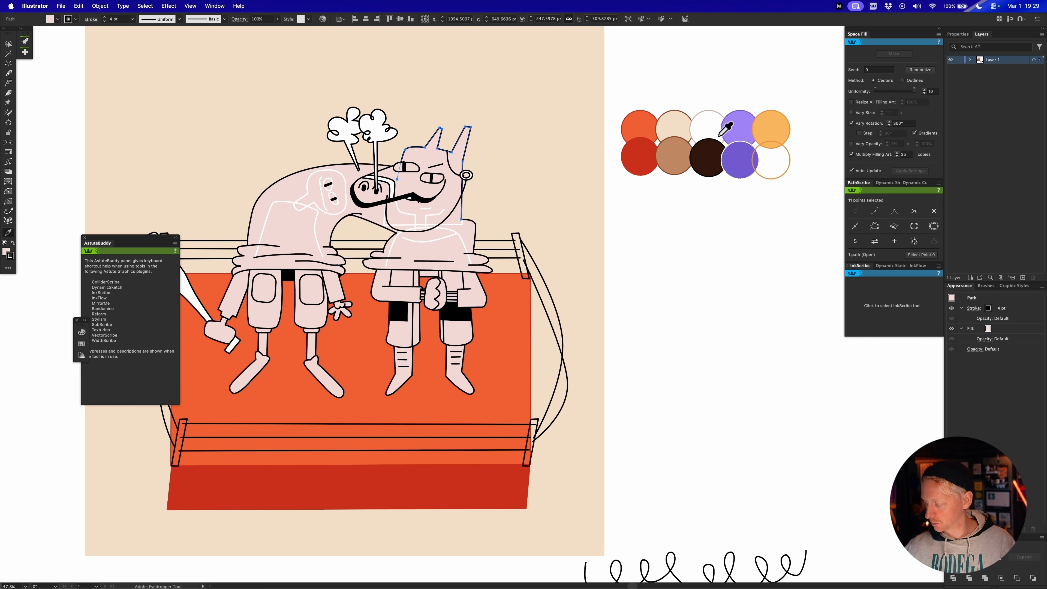
click(736, 124)
click(762, 120)
click(745, 149)
click(689, 123)
click(735, 120)
click(731, 147)
click(736, 123)
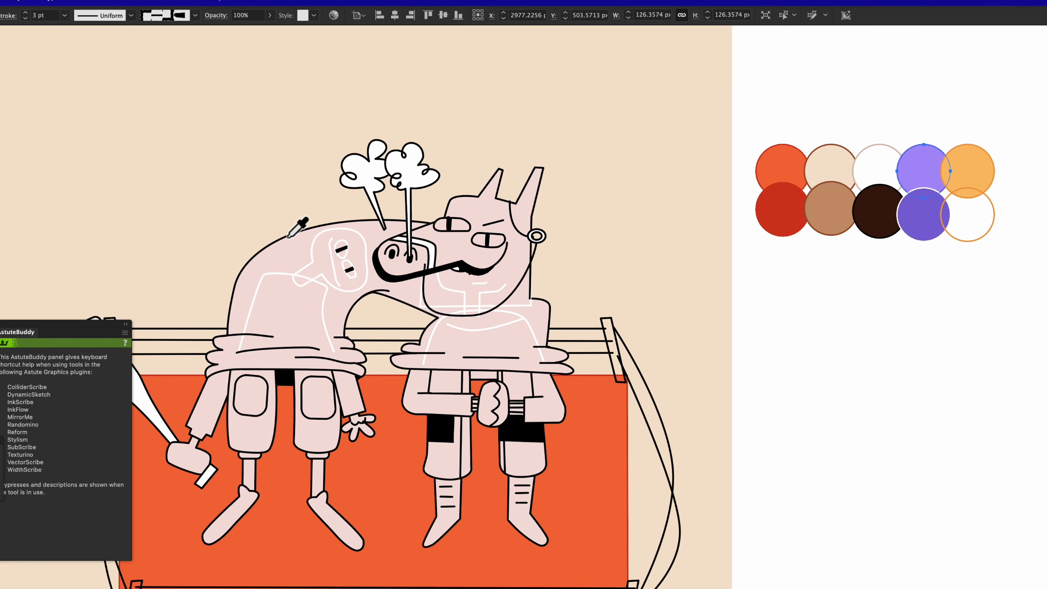
Colour the horned head light purple and the joined sweater body tan brown from the palette swatches.
click(466, 152)
click(923, 158)
click(963, 150)
click(925, 155)
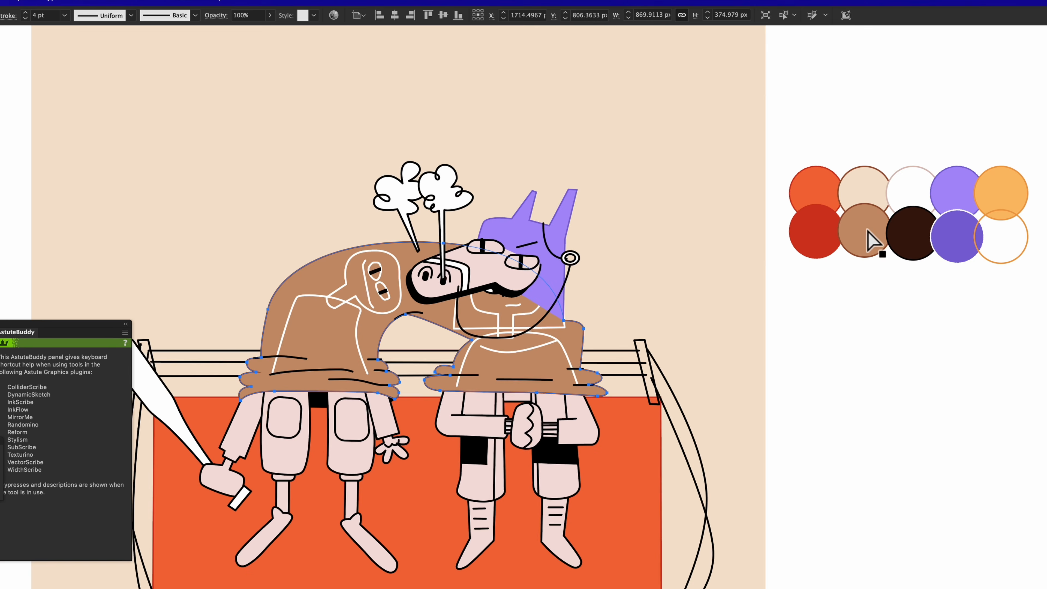
Recolour the horned head tan brown, the ring floor purple, its character's shorts orange and sleeves white from the palette.
click(643, 542)
click(661, 304)
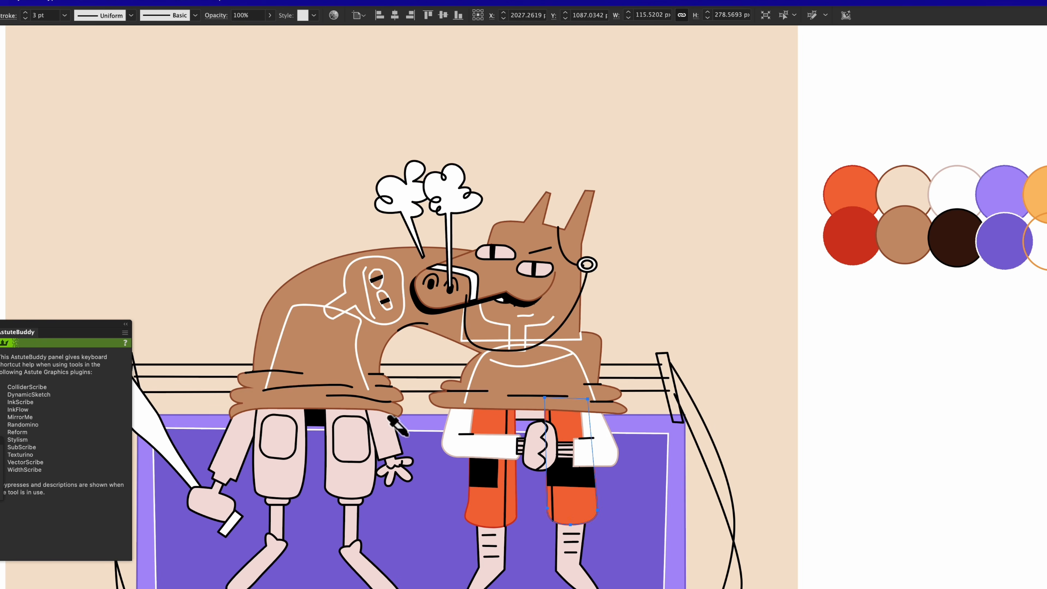
click(280, 454)
click(350, 503)
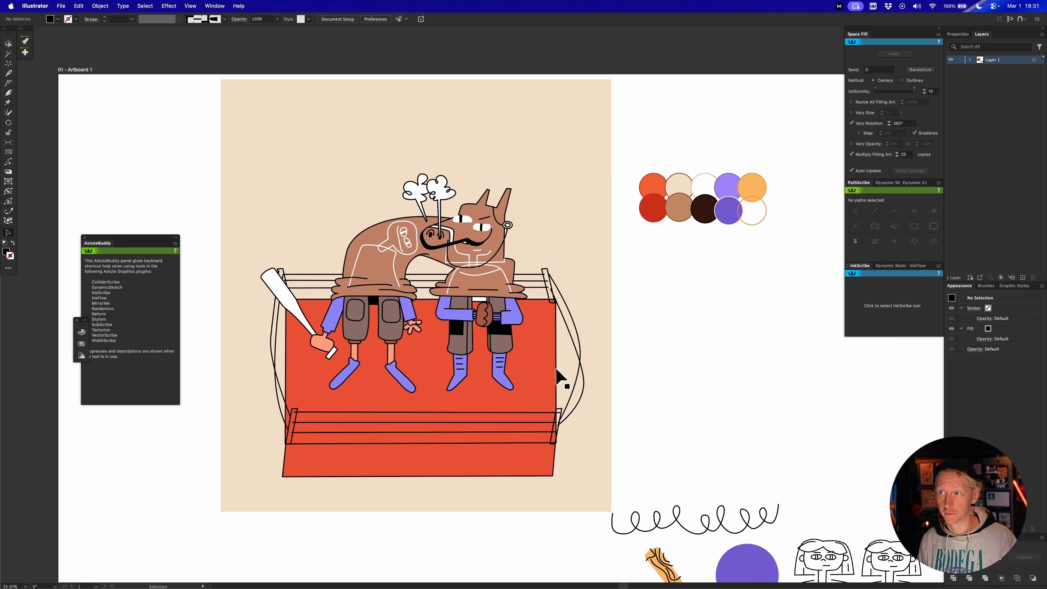
Try a zigzag Blob Brush shadow under the sweater hem on the horned character's shorts, and undo it.
drag(489, 322, 598, 329)
mouse_move(502, 340)
mouse_down()
mouse_move(624, 330)
mouse_move(601, 323)
mouse_move(577, 447)
mouse_move(514, 448)
mouse_move(545, 403)
mouse_move(548, 344)
mouse_move(506, 330)
mouse_move(556, 333)
mouse_up()
key(shift+b)
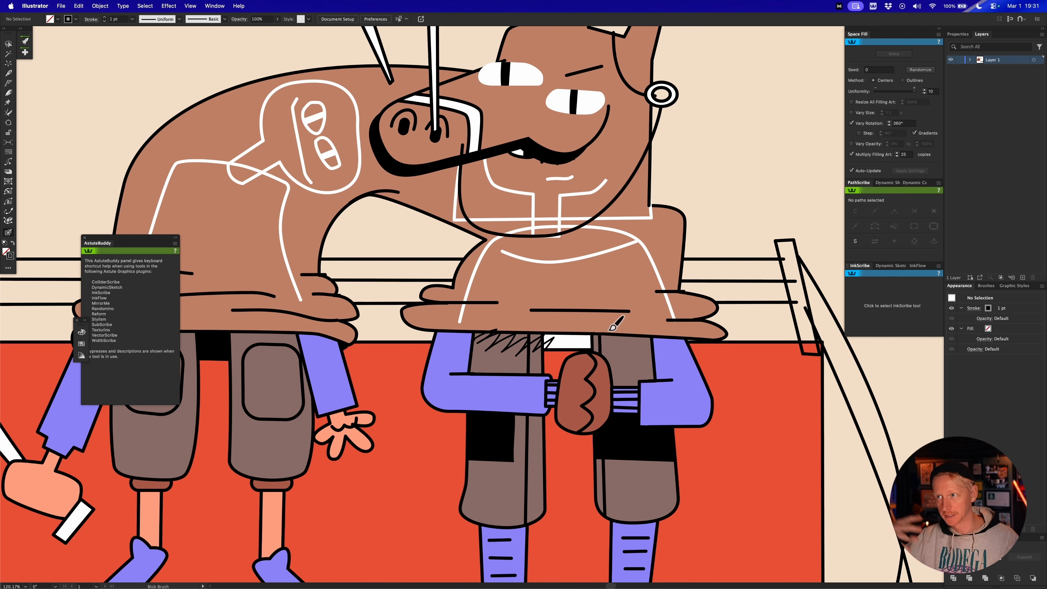
key(ctrl+z)
drag(559, 342, 575, 332)
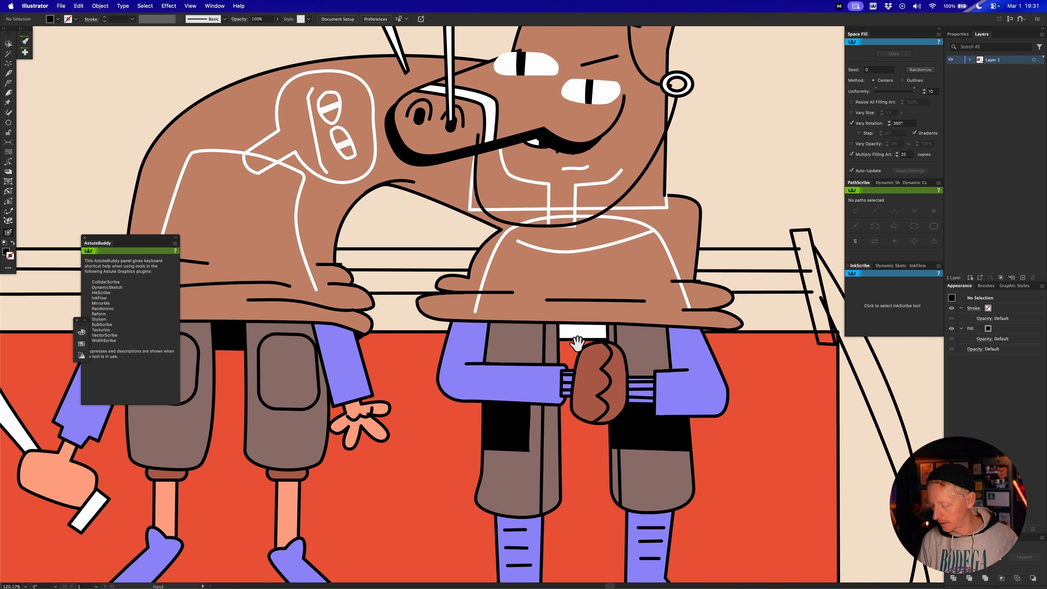
Draw a black four-cornered shadow shape without a stroke under the sweater hem across the horned character's shorts leg using InkScribe.
key(shift+x)
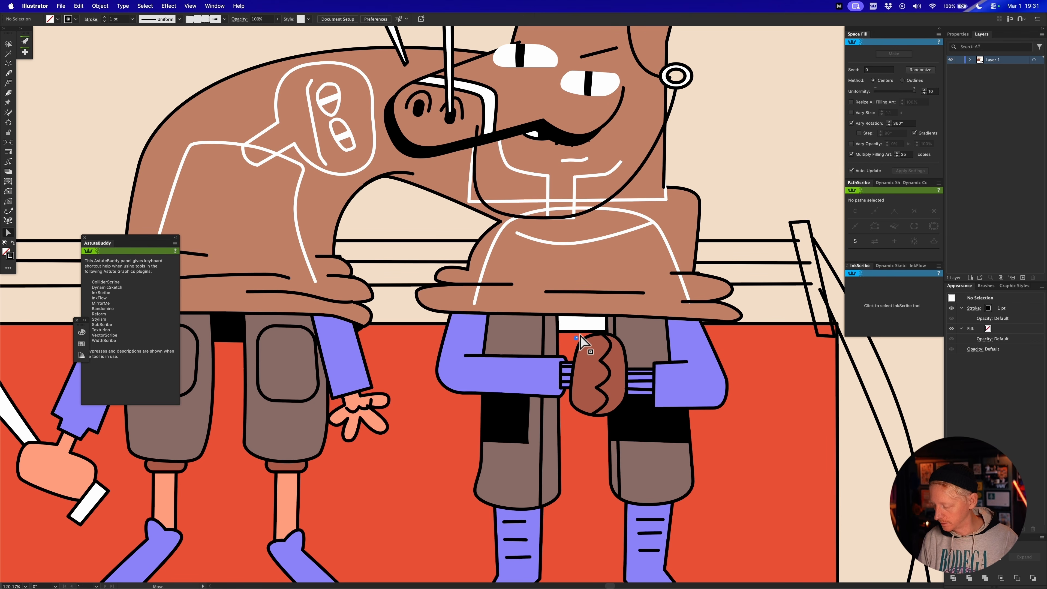
drag(578, 332, 579, 319)
key(p)
click(575, 315)
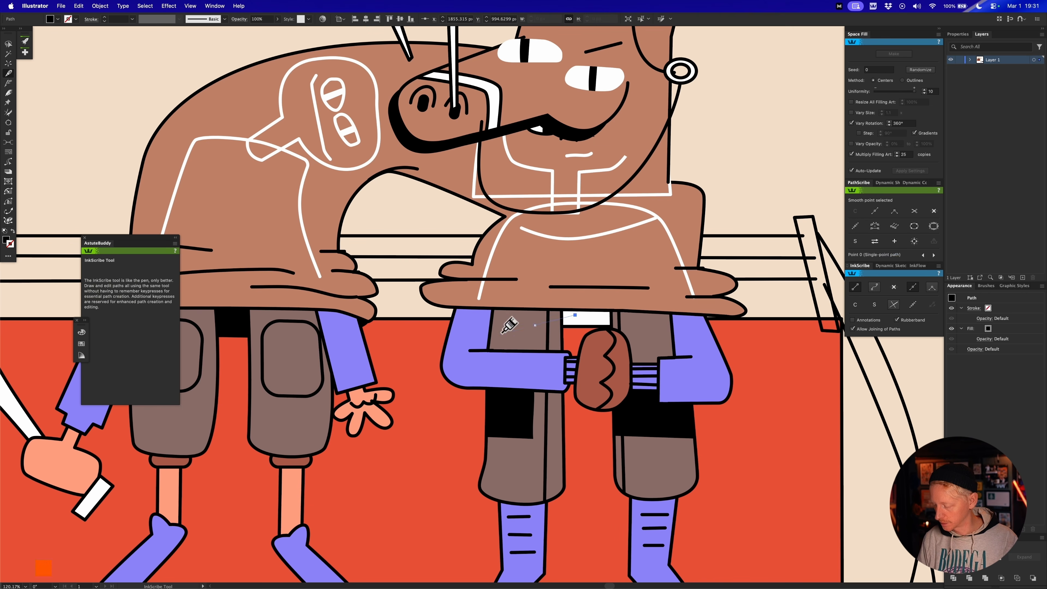
click(478, 336)
click(485, 302)
click(575, 305)
key(v)
drag(519, 318, 493, 300)
key(super+z)
Trim the black shadow shape to the outline of the horned character's shorts leg with Shape Builder, removing both overhanging parts.
click(527, 336)
click(510, 304)
click(533, 333)
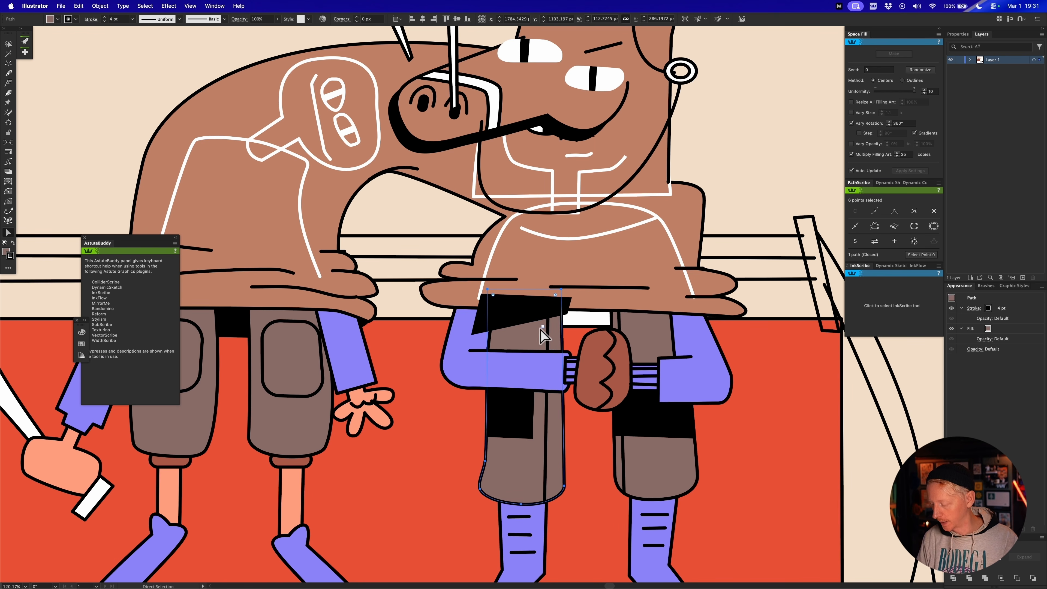
click(525, 315)
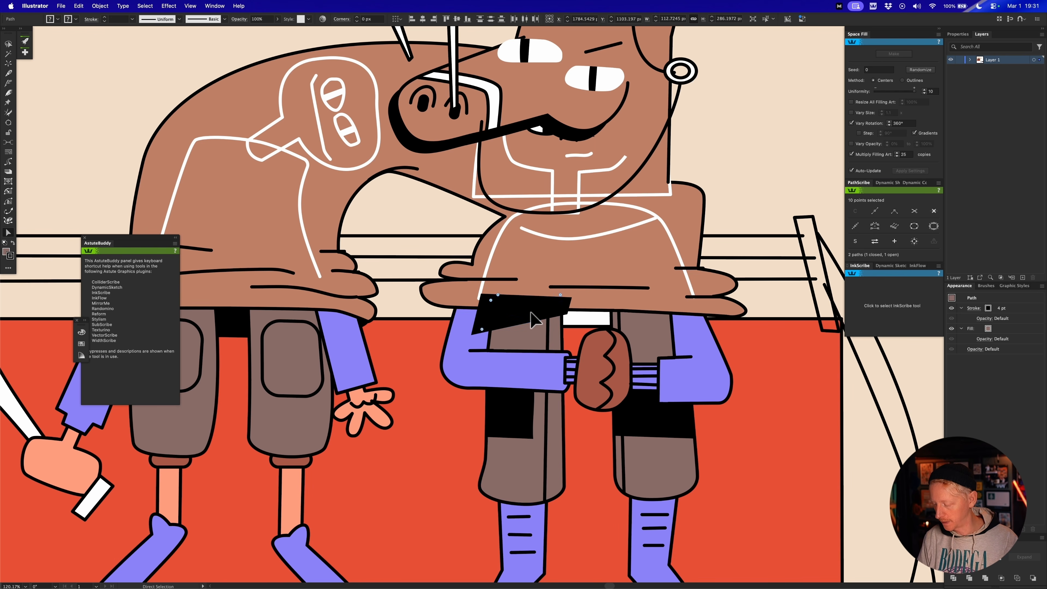
shift+click(535, 336)
key(shift+m)
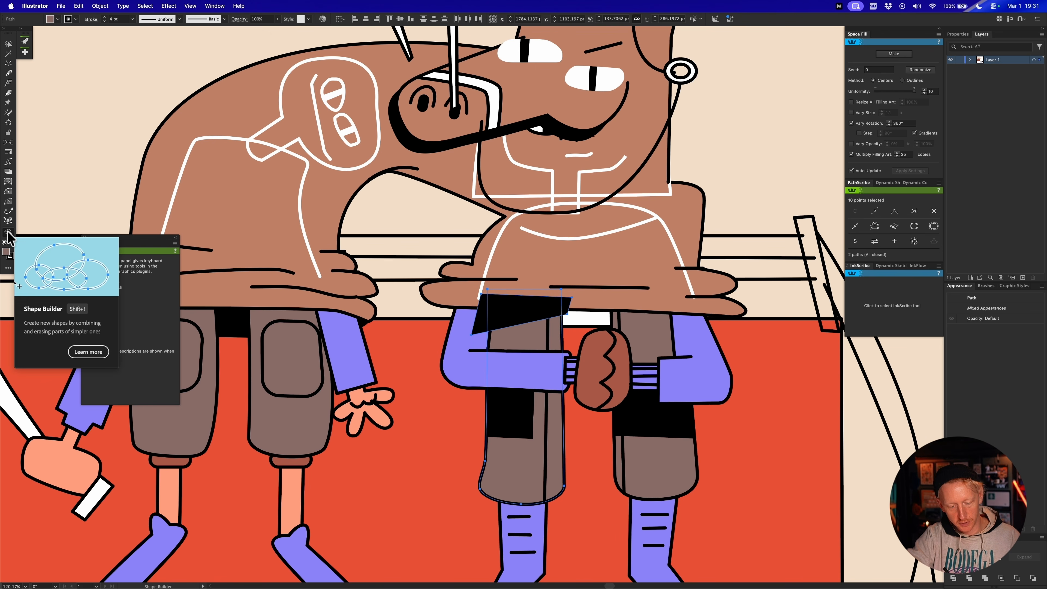
alt+click(566, 305)
alt+click(483, 320)
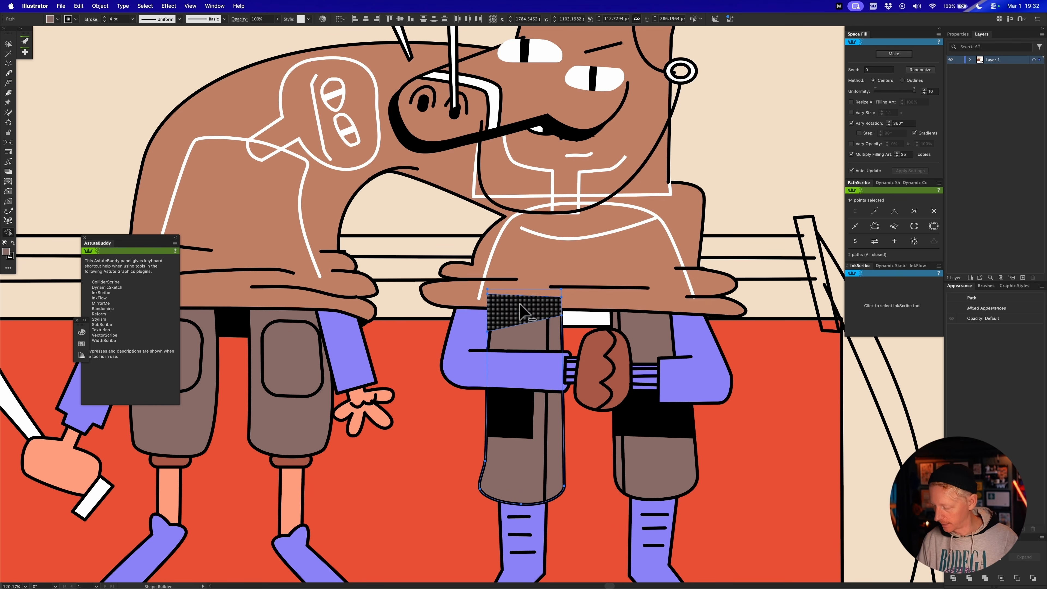
Place the trimmed shadow behind the sweater hem and sleeve, and clear the selection.
alt+click(519, 315)
key(a)
key(super+z)
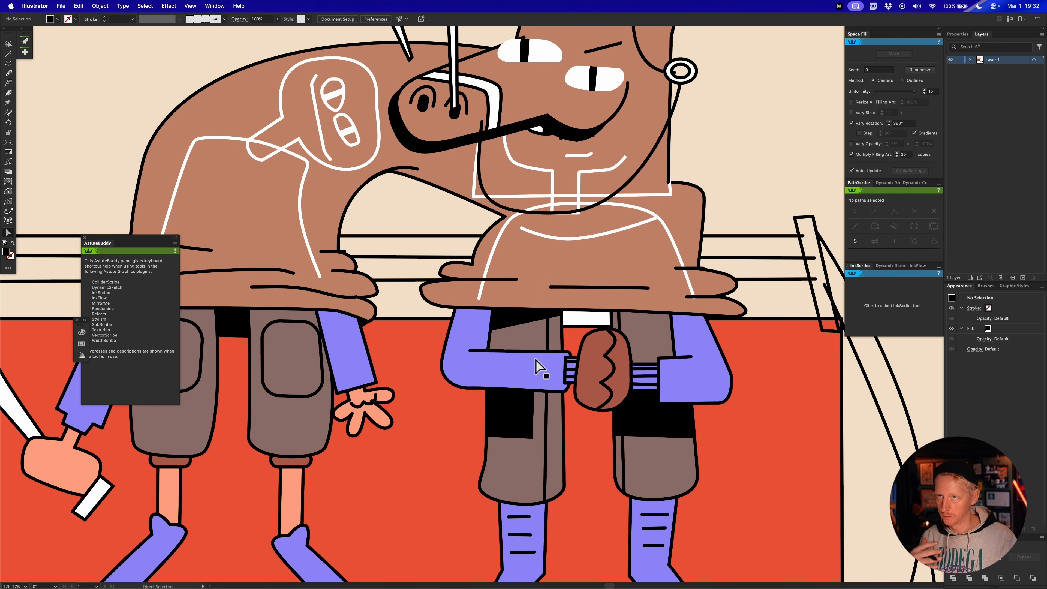
click(524, 321)
click(521, 329)
key(super+shift+a)
drag(674, 327, 656, 315)
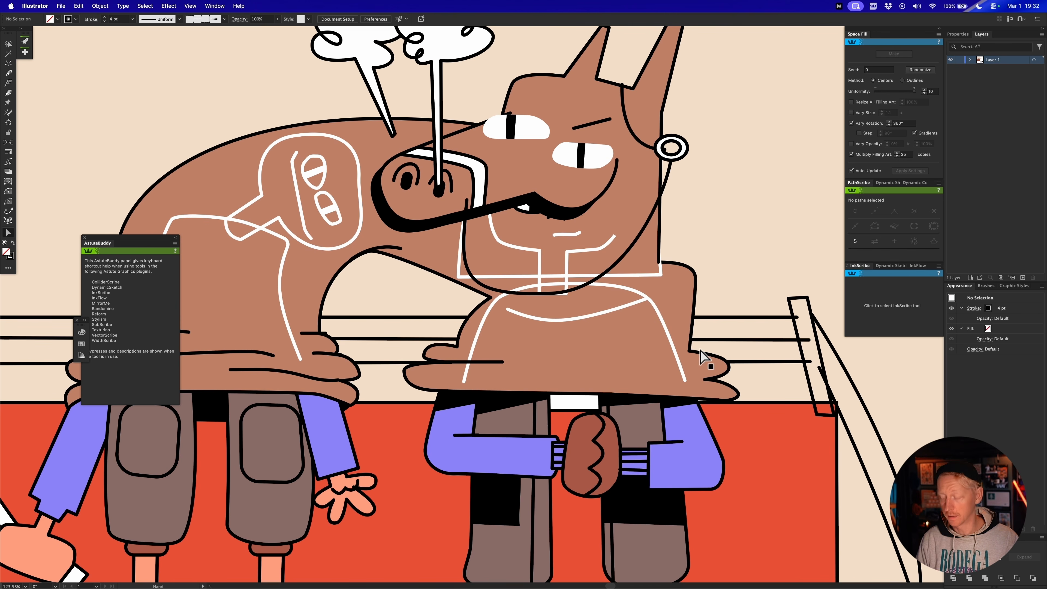
drag(604, 371, 607, 365)
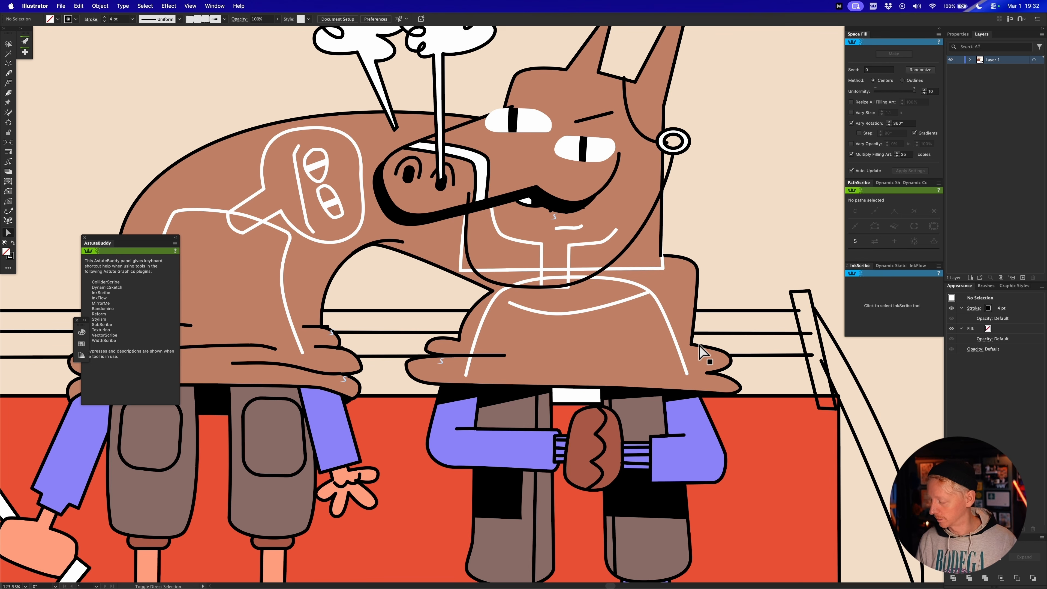
Sketch a crease line about 83 px wide inward from the sweater's outer fold with Dynamic Sketch, and simplify it with Smart Remove Brush.
key(shift+n)
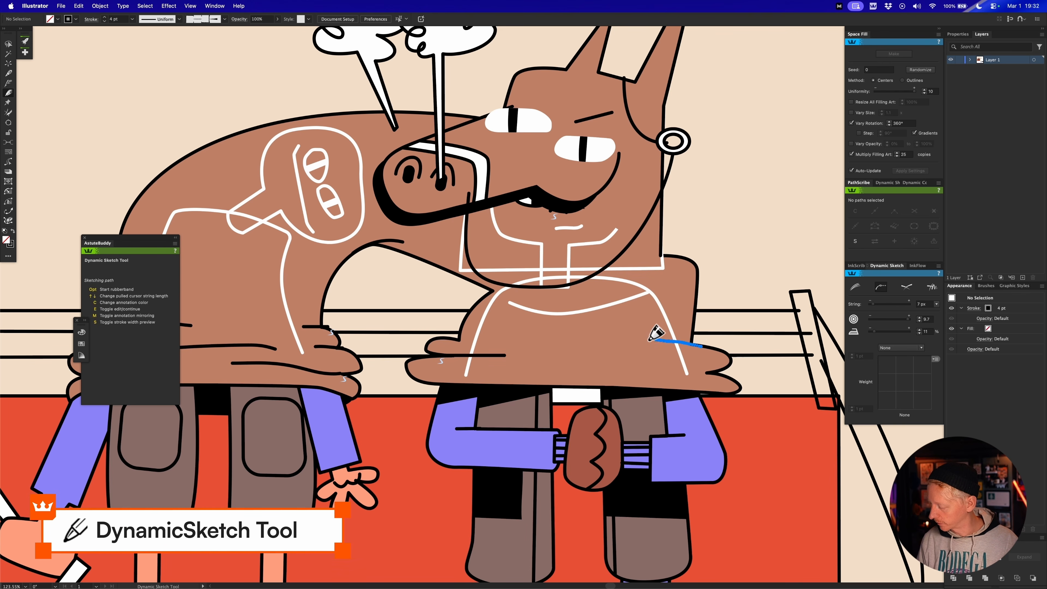
mouse_move(674, 343)
mouse_down()
mouse_move(635, 340)
mouse_move(722, 351)
mouse_up()
key(z)
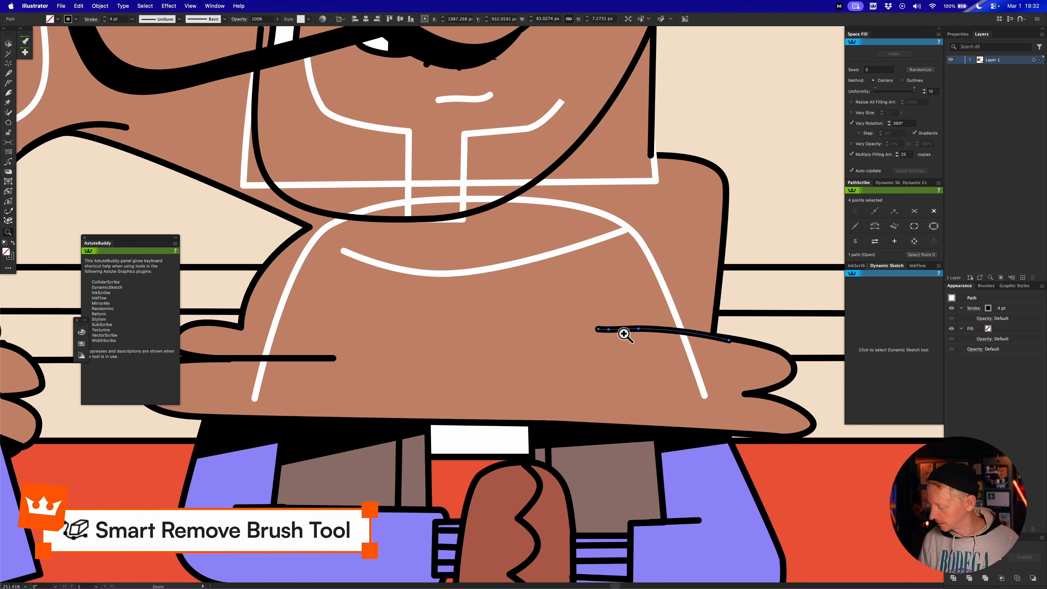
key(minus)
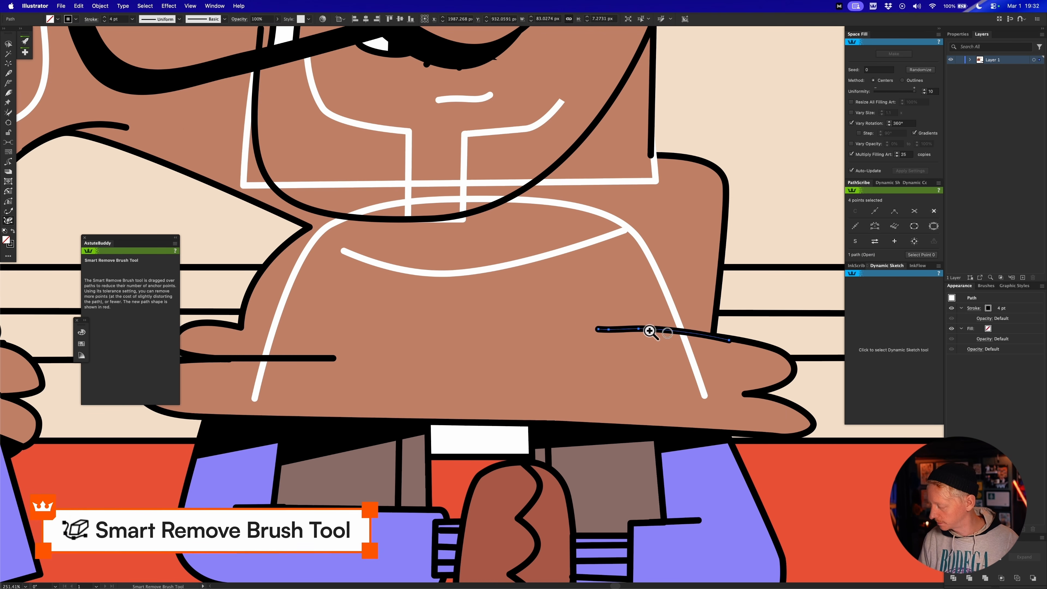
drag(626, 329, 693, 326)
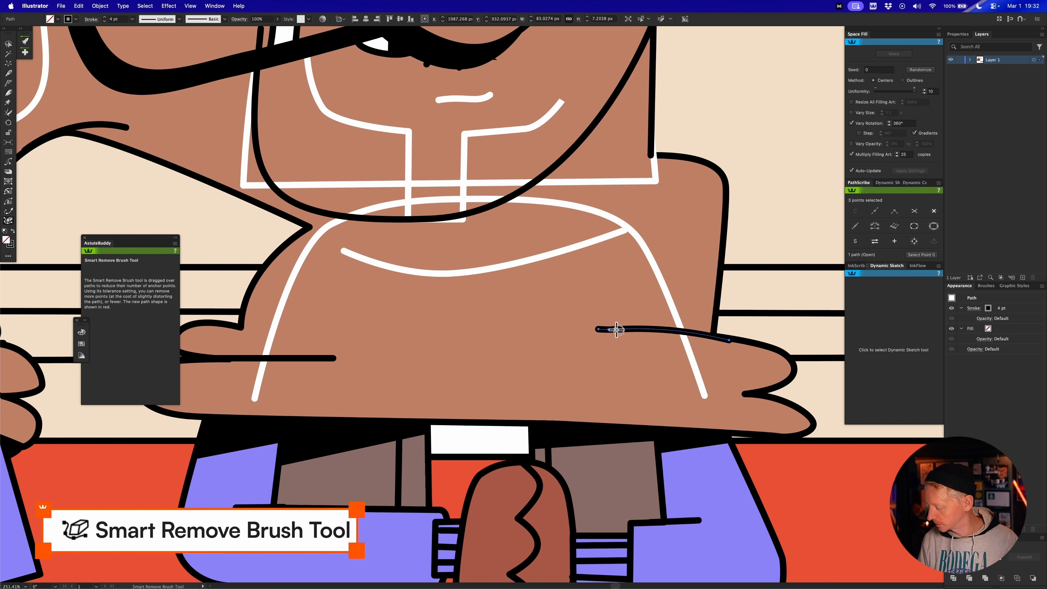
click(611, 329)
Reshape the new sweater crease so its inner end curves gently upward, and deselect it.
key(a)
mouse_move(609, 351)
mouse_down()
mouse_move(660, 315)
mouse_move(677, 322)
mouse_up()
click(615, 330)
drag(615, 330, 654, 333)
key(p)
key(space)
drag(718, 341, 655, 338)
key(super+space)
drag(655, 338, 624, 343)
drag(624, 343, 696, 375)
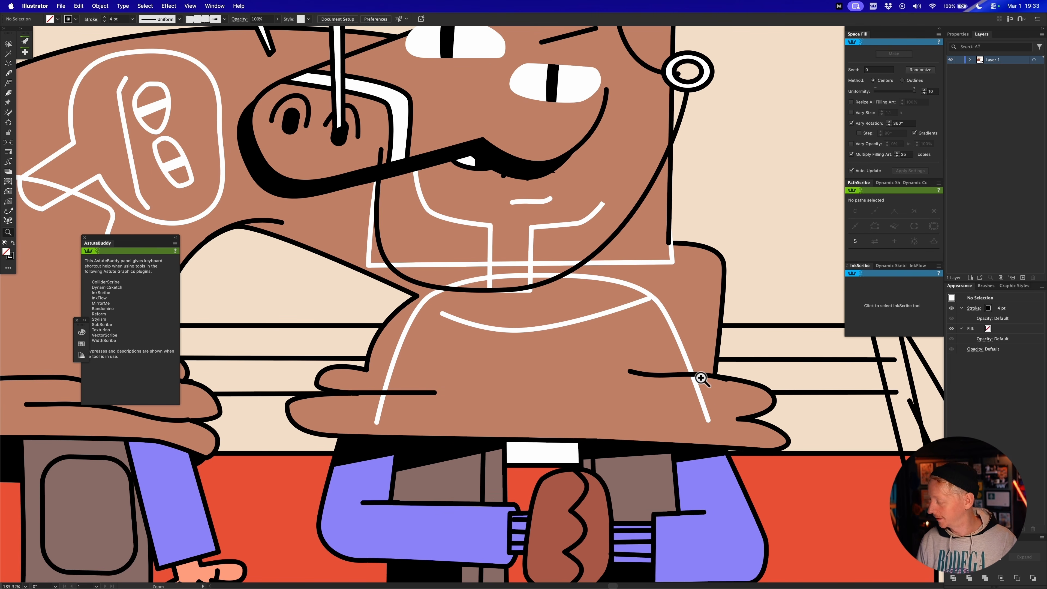
Try extending the sweater crease's inner end with the Extend Path tool, cycling through its extension modes.
key(e)
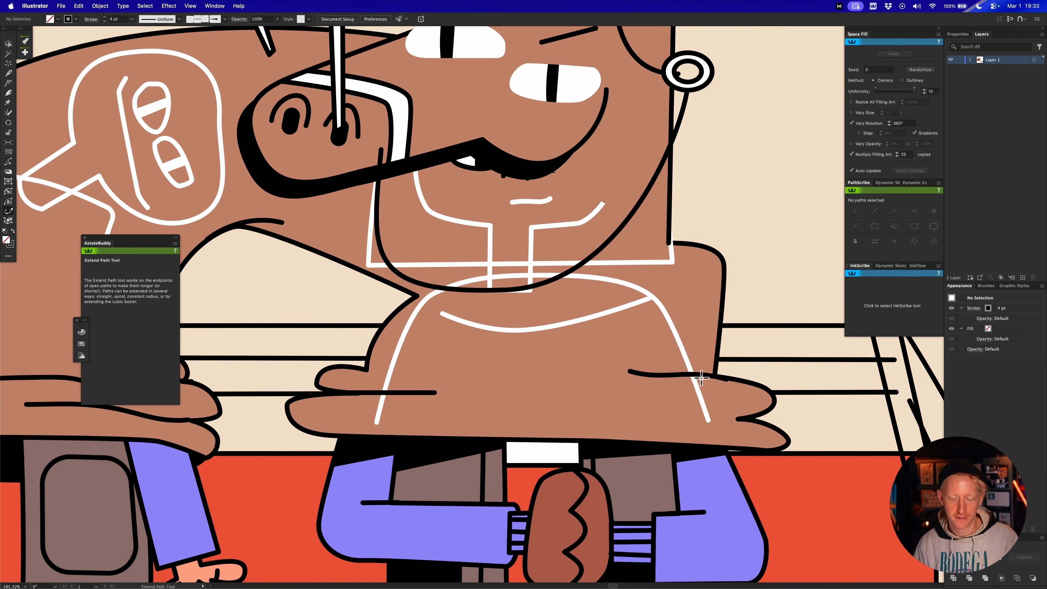
key(z)
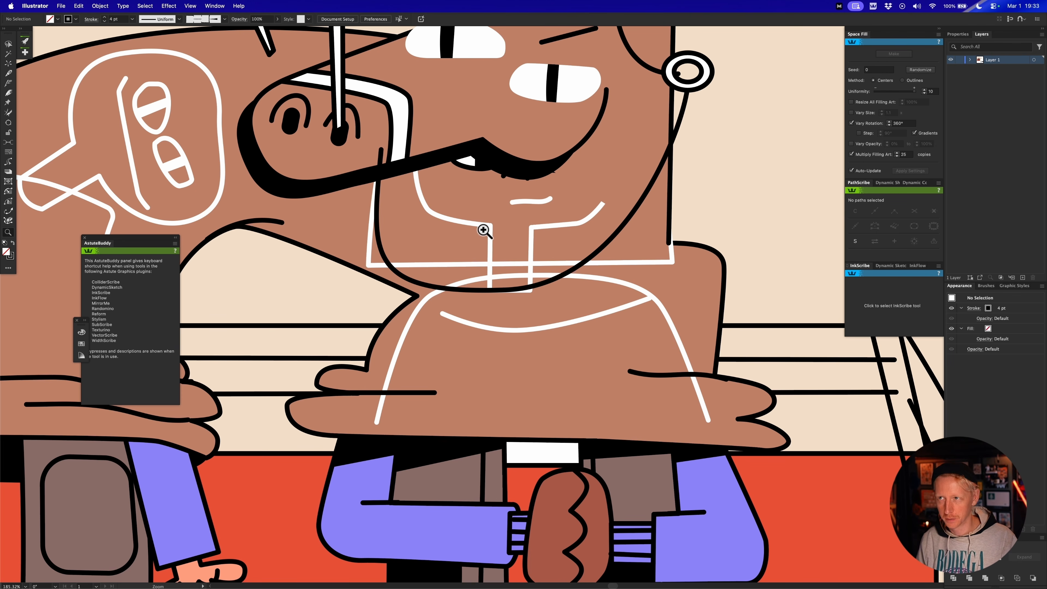
key(n)
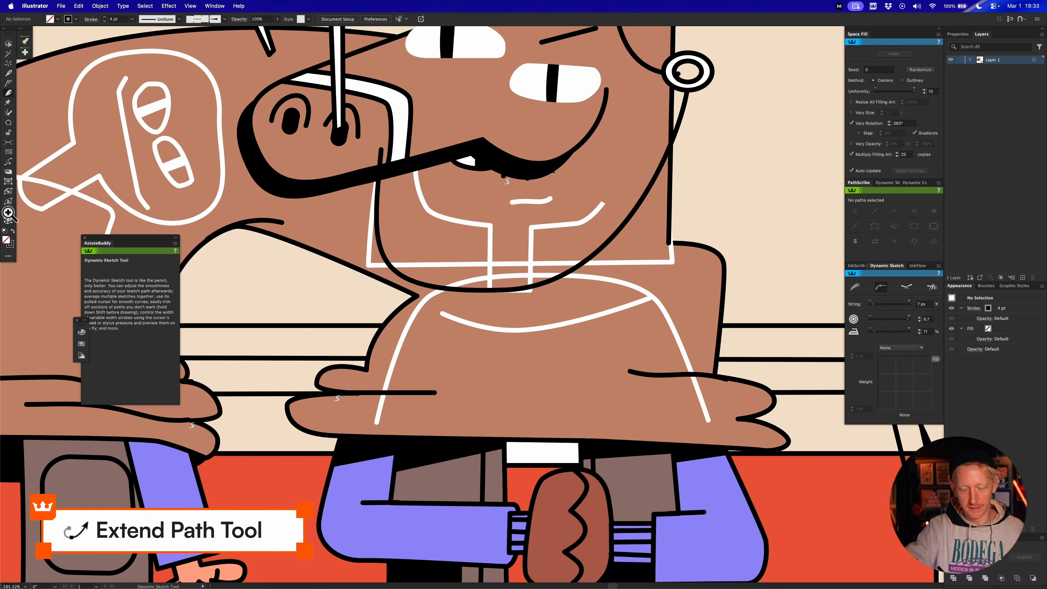
click(8, 211)
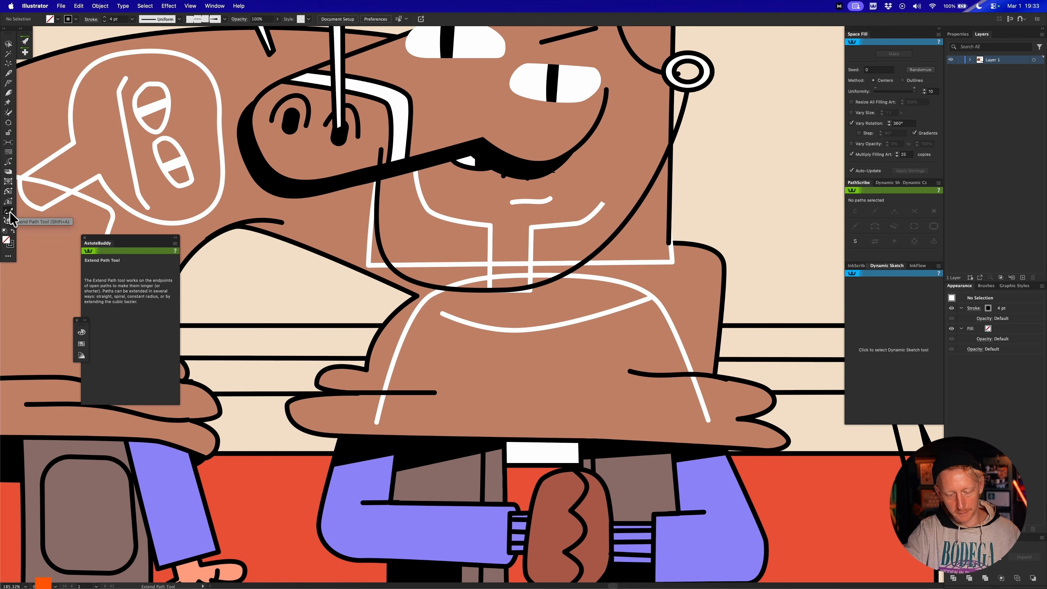
scroll(596, 288, right, 5)
scroll(596, 287, down, 4)
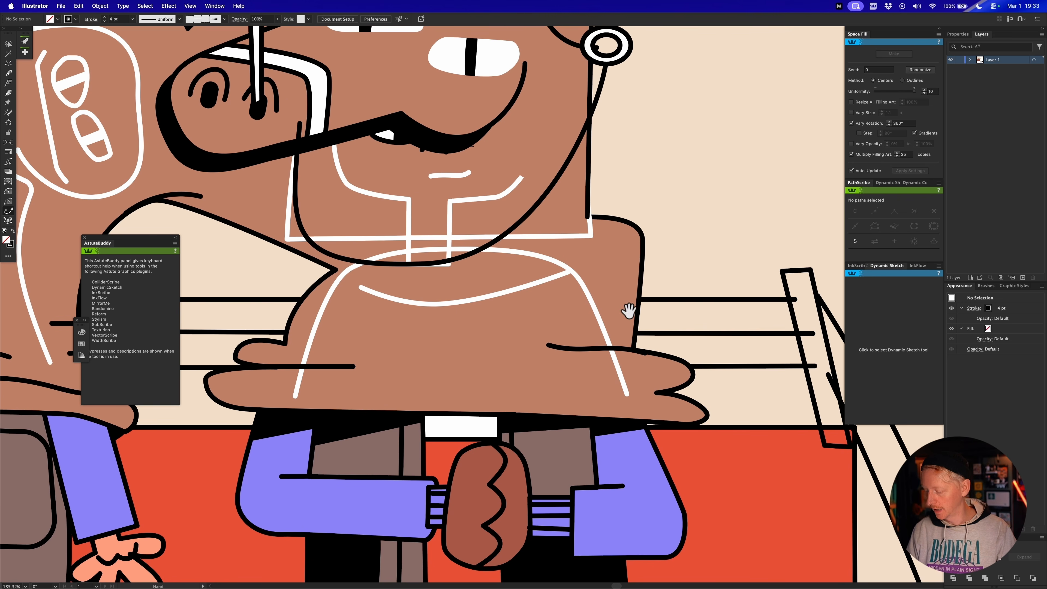
scroll(555, 308, right, 1)
mouse_move(515, 307)
mouse_down()
mouse_move(548, 313)
mouse_move(523, 307)
mouse_move(495, 268)
mouse_up()
drag(553, 304, 511, 282)
key(e)
key(e)
key(e)
key(e)
key(e)
key(e)
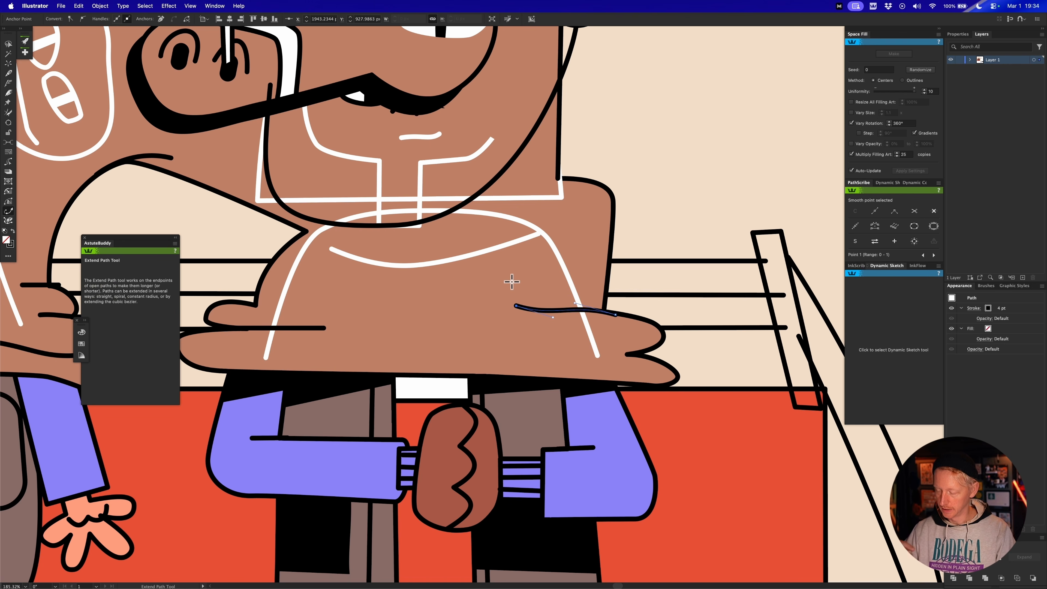
drag(619, 283, 459, 400)
super+click(527, 277)
Sketch a wavy test curve on the blank background beside the horned head with Dynamic Sketch, and extend its curled end with Extend Path.
key(n)
mouse_move(511, 286)
mouse_down()
mouse_move(541, 257)
mouse_move(569, 294)
mouse_move(583, 291)
mouse_move(586, 262)
mouse_move(564, 257)
mouse_move(527, 310)
mouse_move(563, 258)
mouse_up()
key(e)
scroll(579, 262, up, 5)
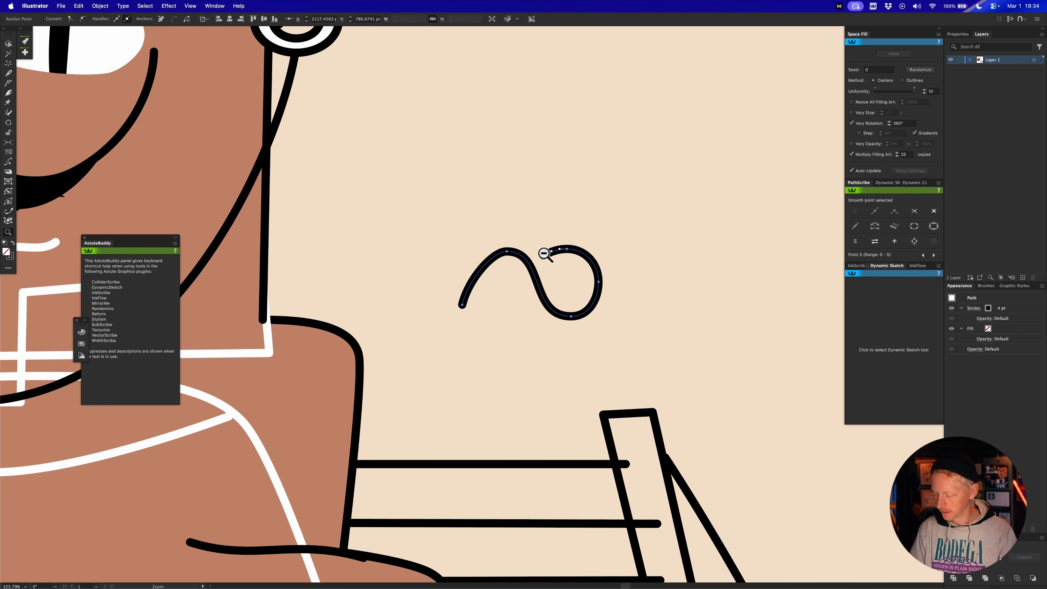
key(c)
key(e)
drag(542, 256, 568, 250)
key(z)
drag(602, 258, 580, 258)
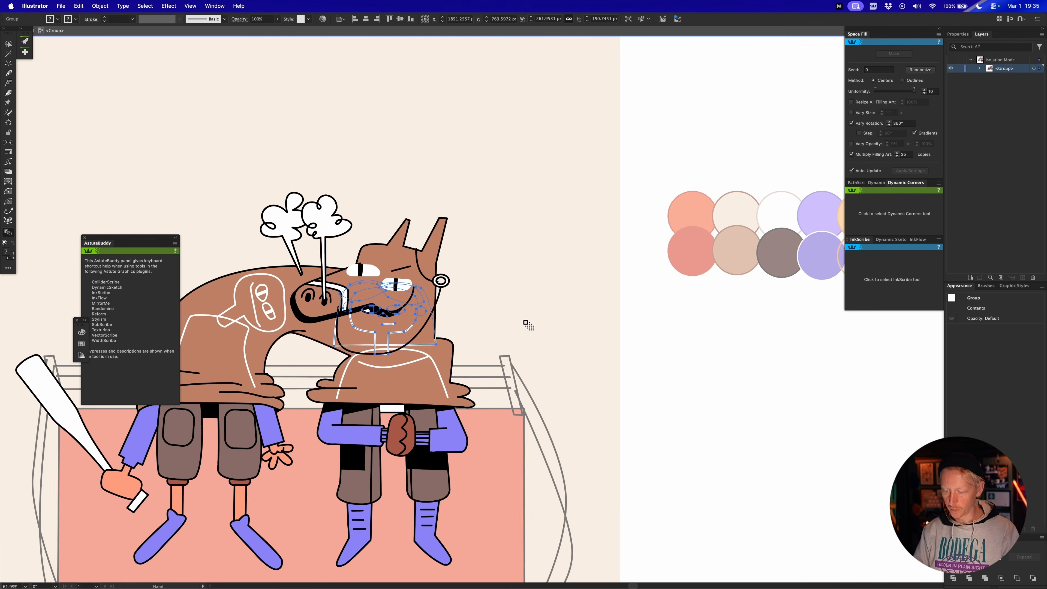
Bring the human face group in front of the horned head and move it onto the sweater body beneath the snout.
scroll(527, 323, left, 3)
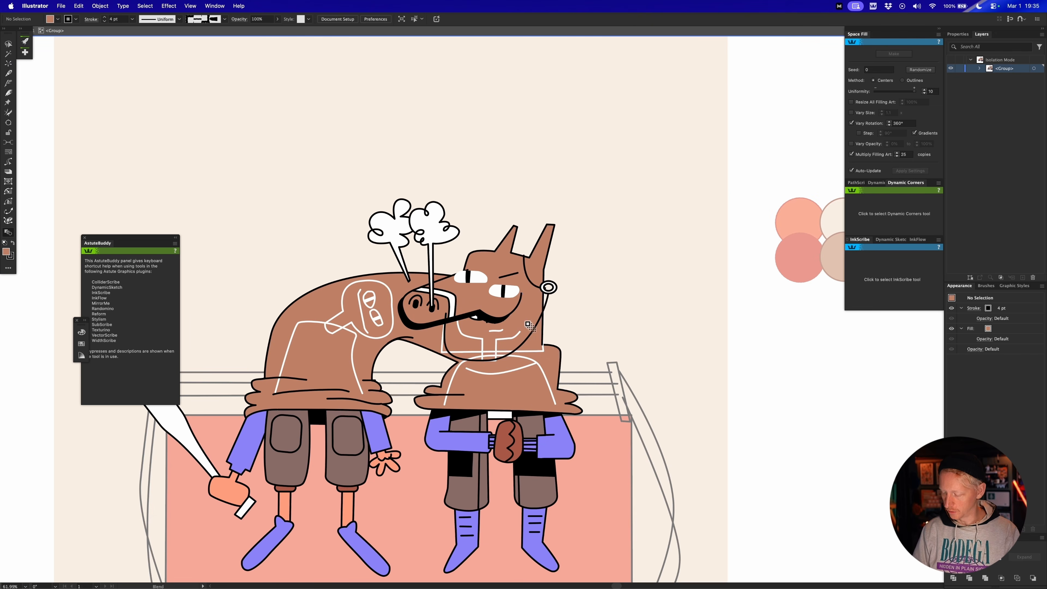
drag(546, 333, 565, 274)
click(488, 298)
click(493, 301)
drag(493, 298, 522, 321)
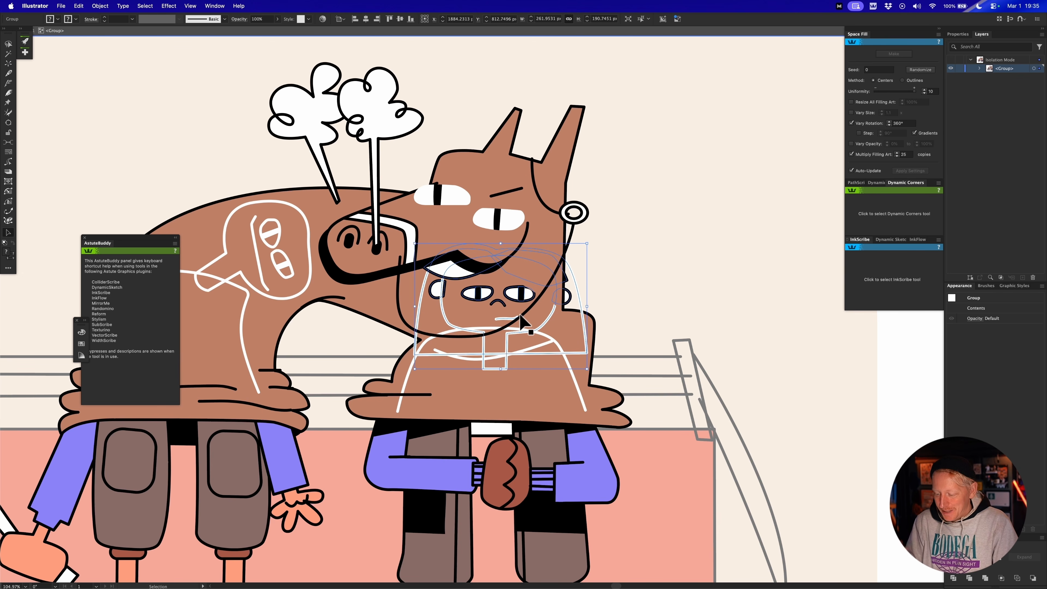
Move the horned head and its smoke clouds upward, and adjust the lower end of the head's back edge.
drag(532, 215, 532, 188)
key(a)
click(562, 305)
drag(562, 308, 558, 257)
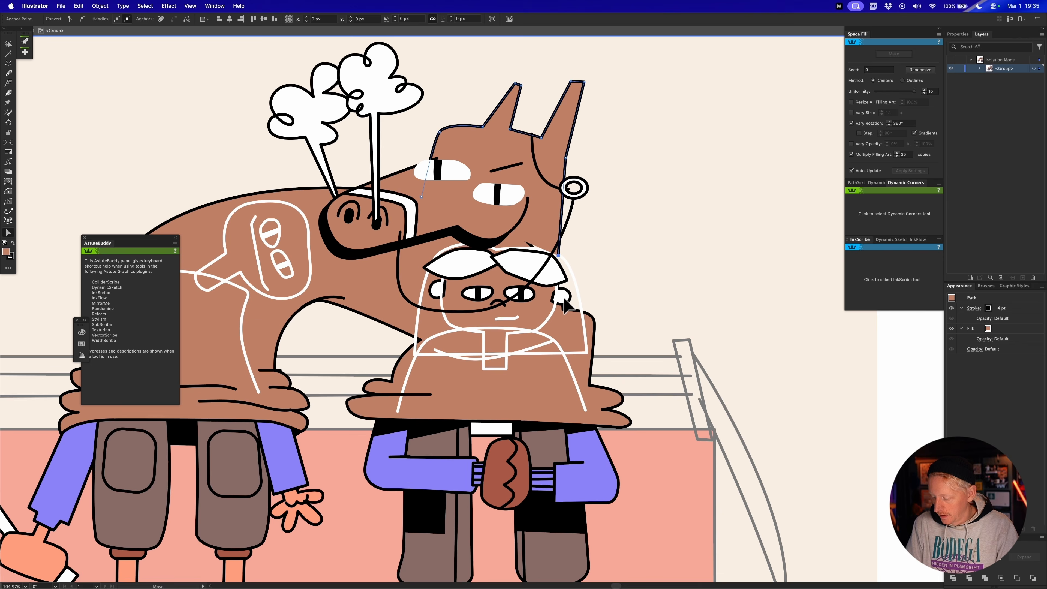
Reposition the face group's neckline and stretch the white shoulder lines slightly wider, then deselect.
key(v)
click(490, 333)
drag(492, 330, 528, 371)
click(402, 400)
drag(398, 389, 395, 388)
drag(591, 394, 593, 394)
key(super+shift+a)
Nudge and slightly flatten the face group, and pull the lower corners of its hair outline inward.
drag(530, 324, 528, 331)
drag(496, 244, 496, 251)
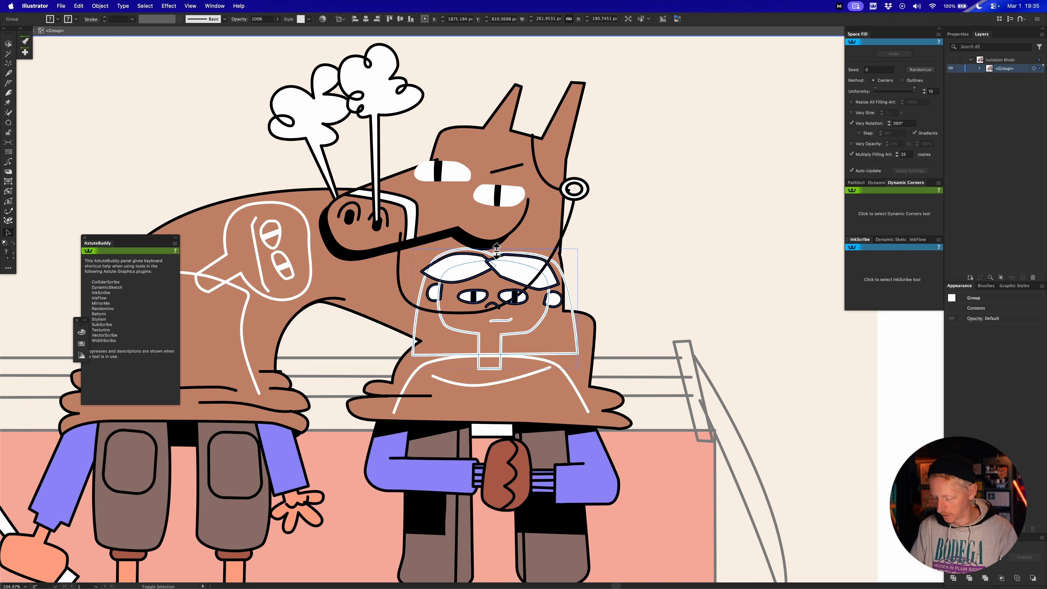
key(a)
click(425, 354)
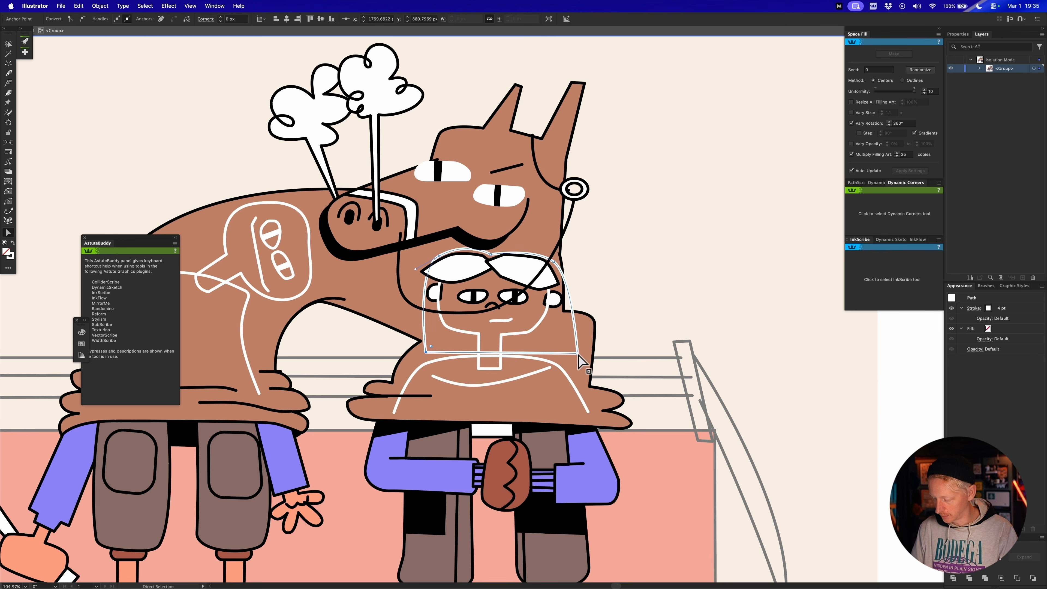
Adjust the sweater outline's anchor points behind the horned head's neck and at the inner junction below the snout.
click(570, 311)
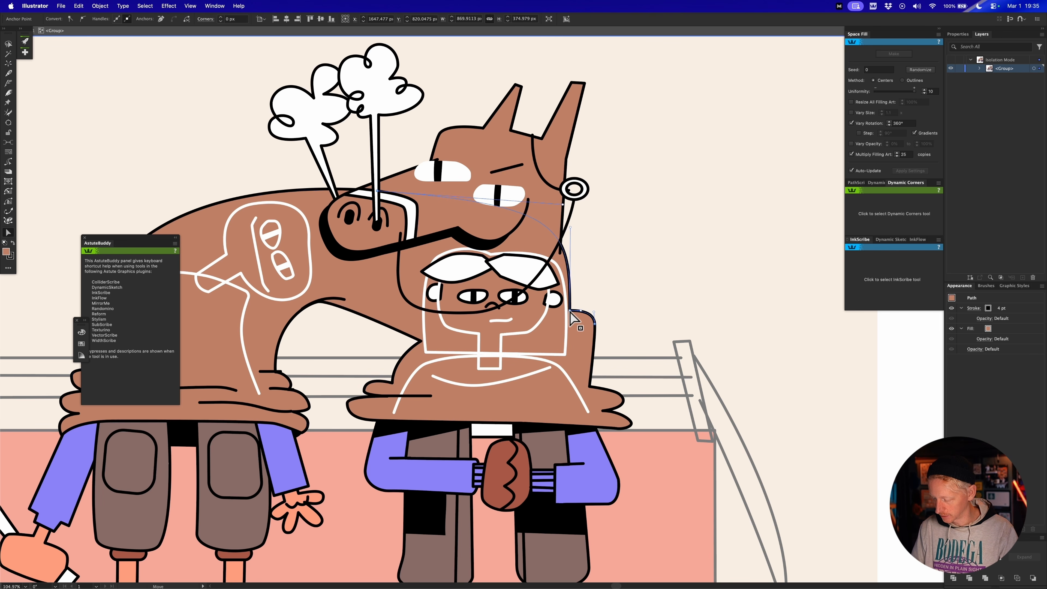
key(p)
drag(570, 228, 560, 226)
key(a)
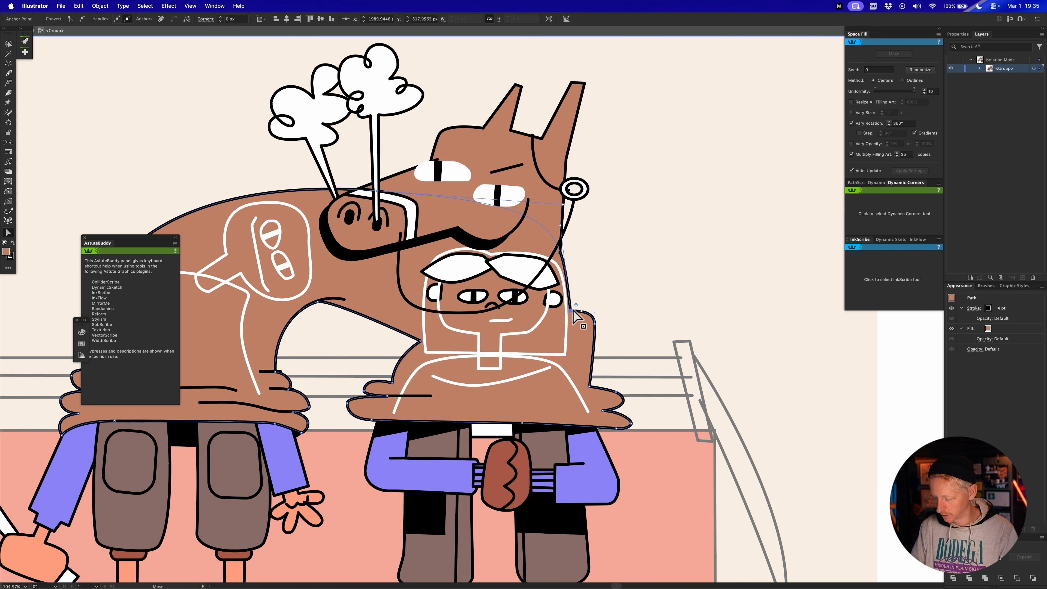
click(419, 341)
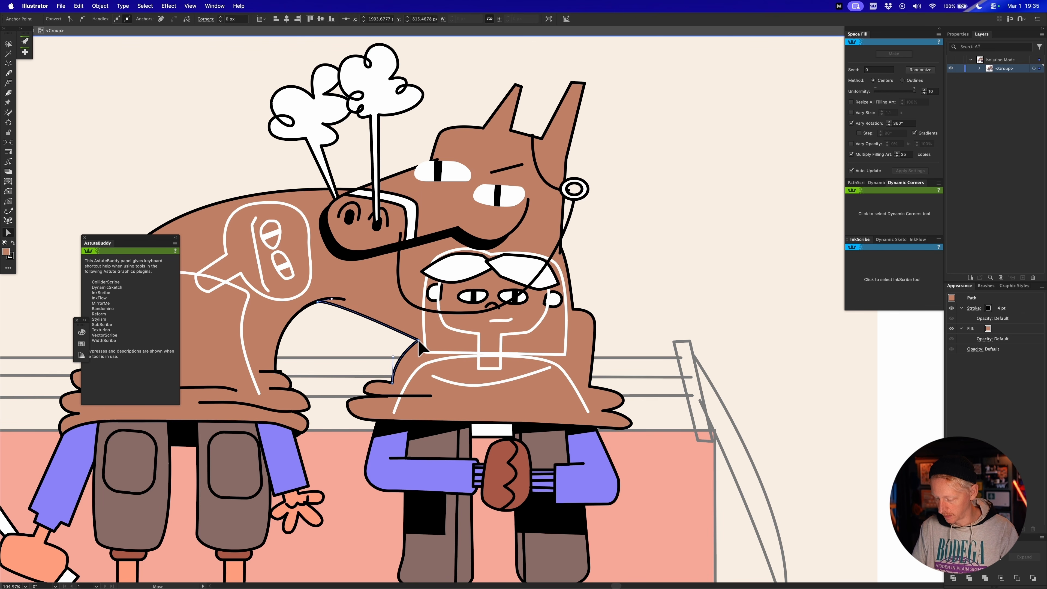
key(p)
key(a)
Reshape the sweater's outer shoulder edge beside the face into a bulging, folded curve.
drag(613, 322, 624, 364)
click(634, 356)
click(600, 326)
shift+click(621, 340)
key(p)
key(a)
key(shift+a)
drag(586, 269, 596, 246)
key(a)
drag(635, 298, 610, 325)
Give the face's ears and two fringe shapes a white outline without fill using the Eyedropper, and deselect everything.
click(582, 340)
key(i)
alt+click(496, 315)
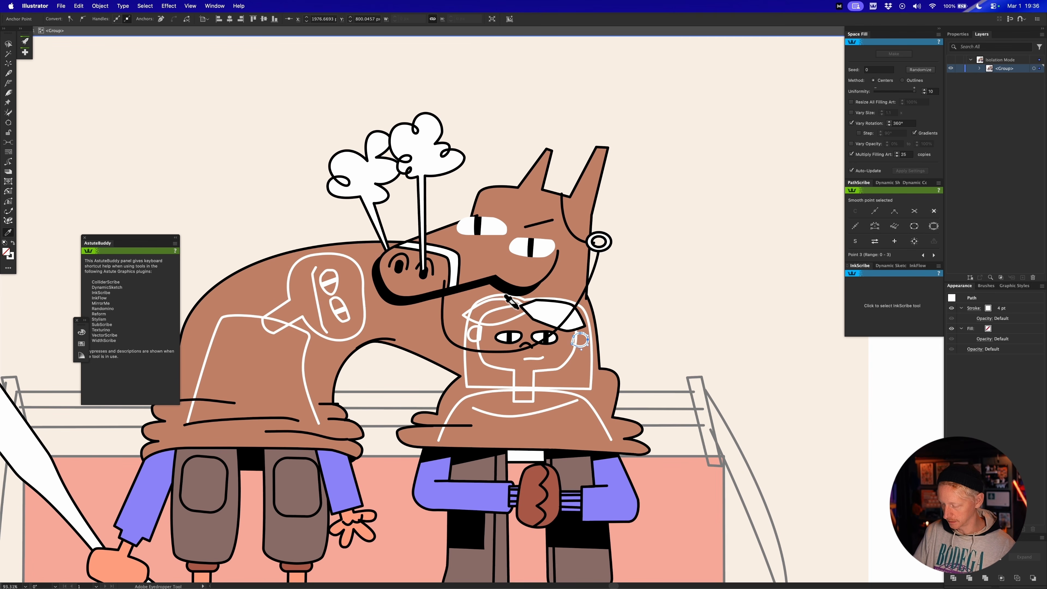
alt+click(543, 321)
drag(547, 337, 595, 357)
key(v)
key(super+shift+a)
scroll(593, 359, down, 4)
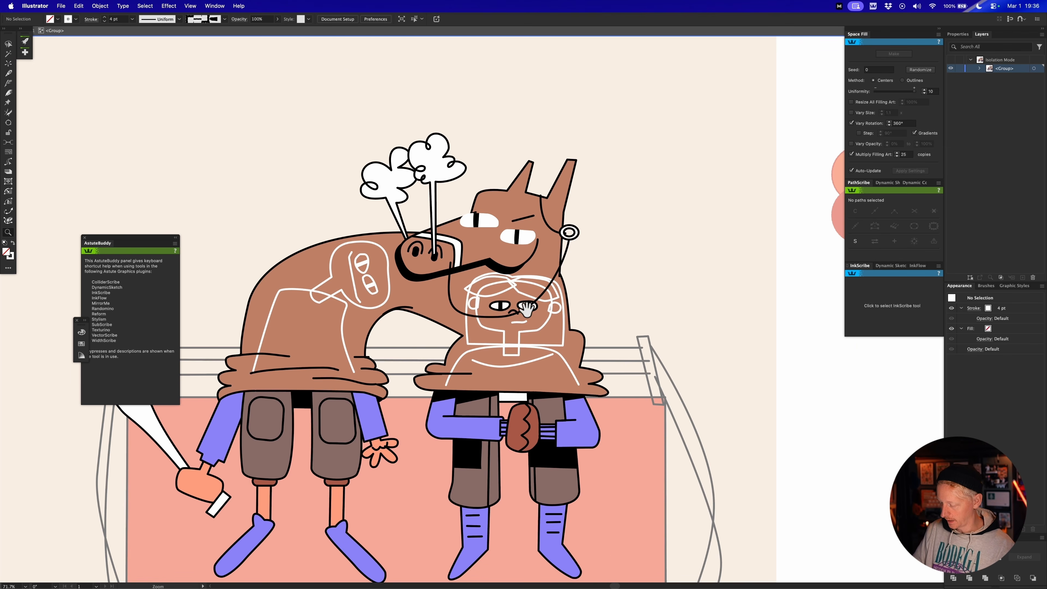
scroll(528, 307, up, 5)
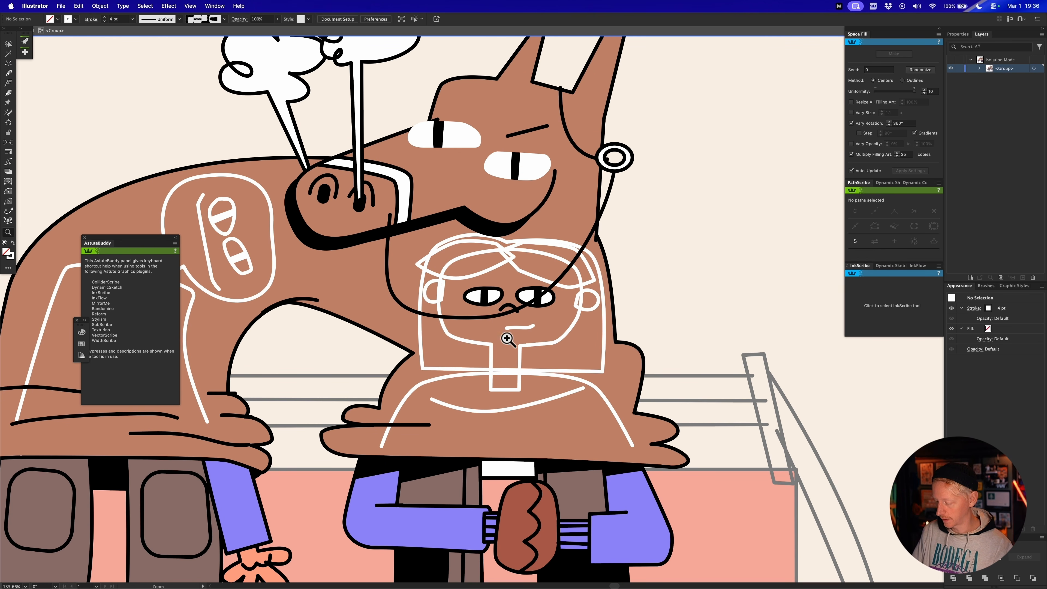
drag(554, 371, 478, 362)
Leave group isolation and examine the two line-art portraits captioned "cut paths" and "extend paths" on the practice artboard.
key(Escape)
mouse_move(704, 413)
mouse_down()
mouse_move(577, 382)
mouse_move(220, 250)
mouse_up()
drag(674, 486, 393, 220)
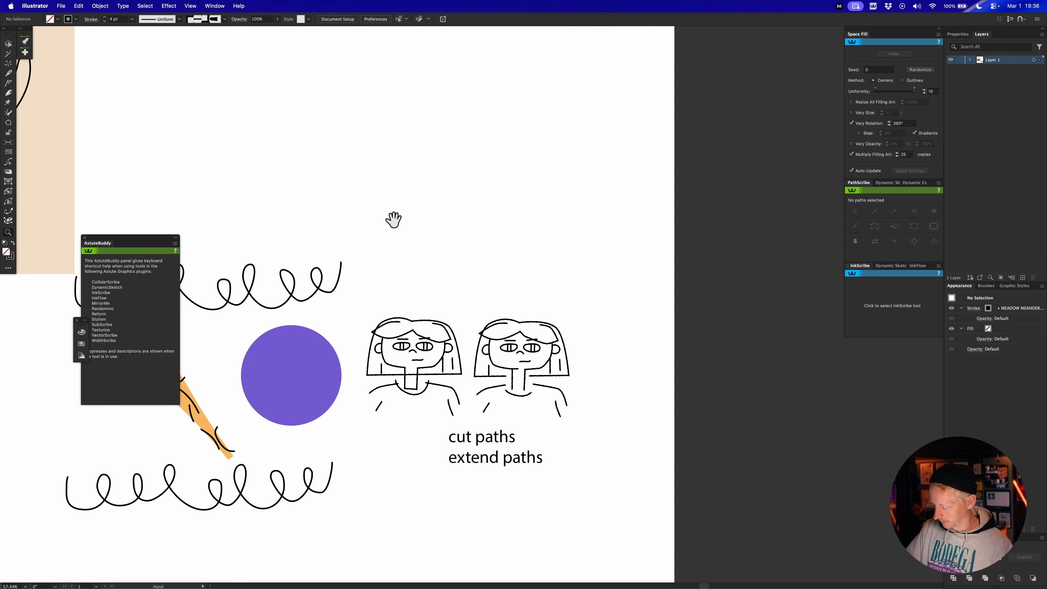
drag(530, 392, 638, 366)
drag(556, 409, 683, 334)
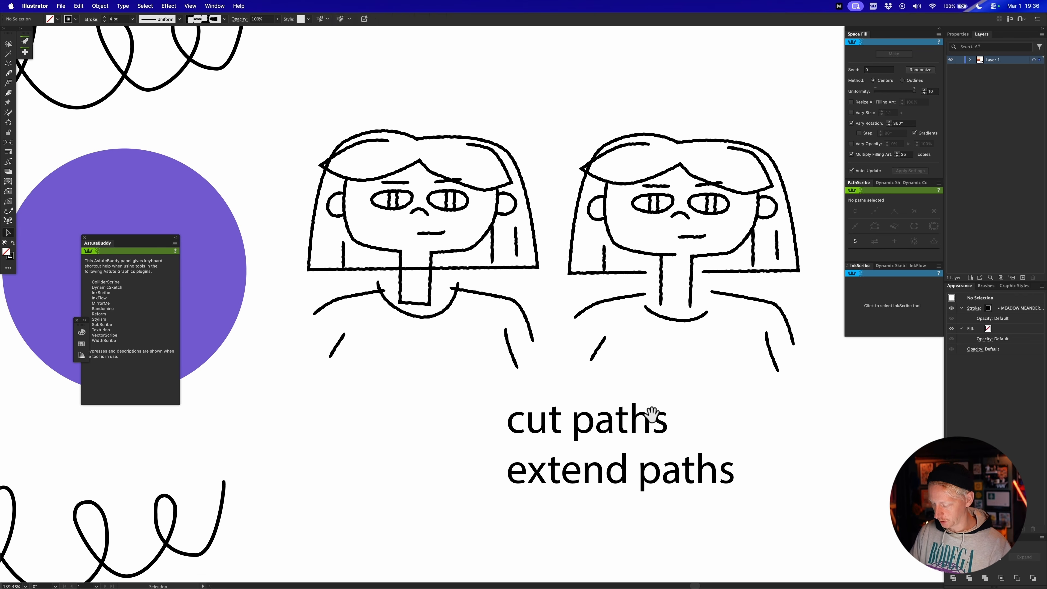
key(v)
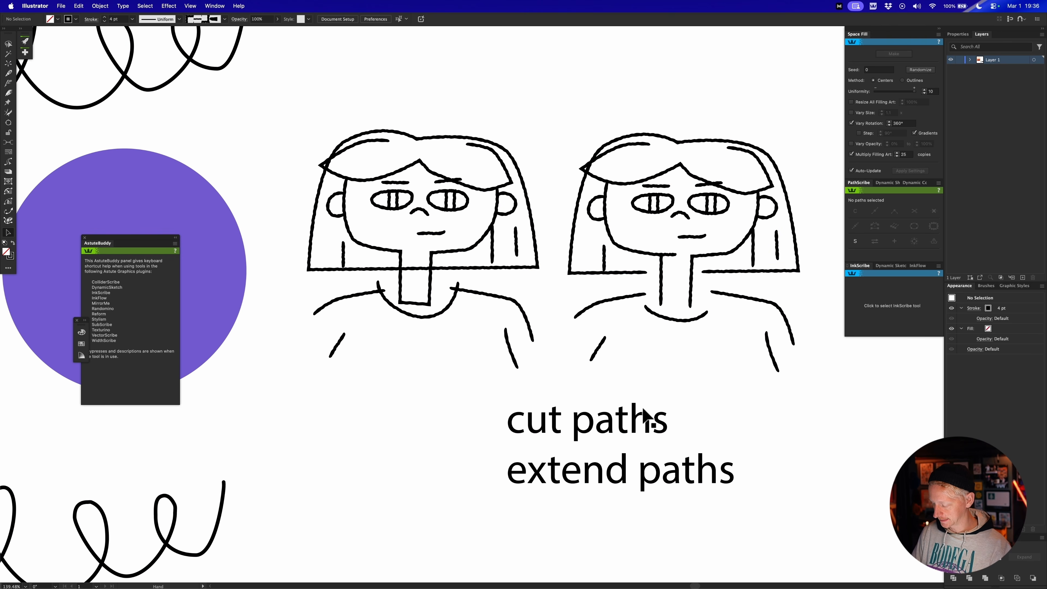
drag(645, 417, 629, 444)
click(624, 512)
drag(540, 398, 537, 433)
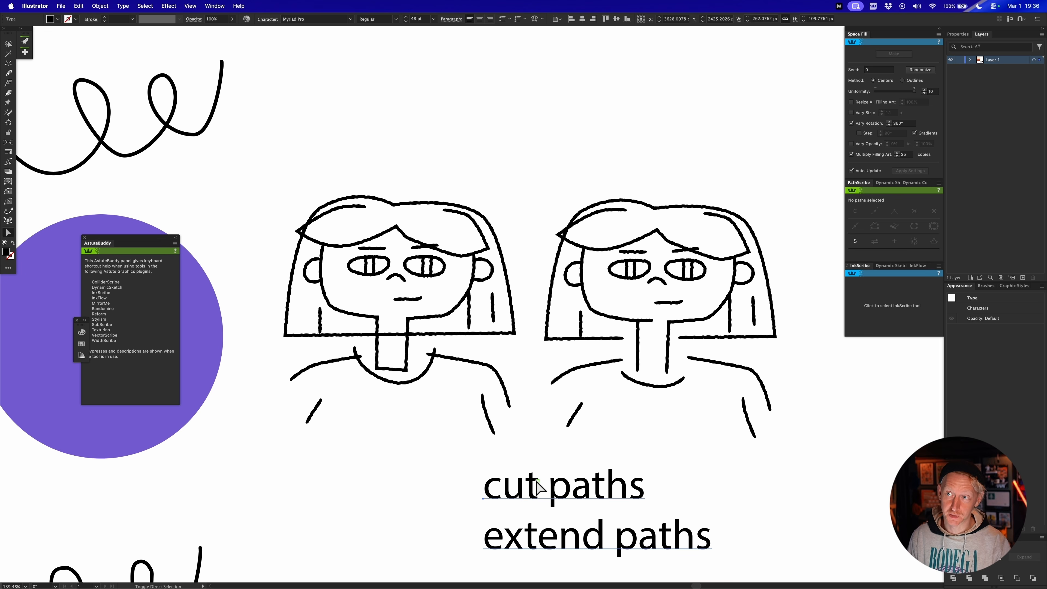
Sketch a wavy open path above the portraits with the Dynamic Sketch tool and give it a black stroke without fill.
drag(549, 350, 580, 472)
click(473, 251)
key(n)
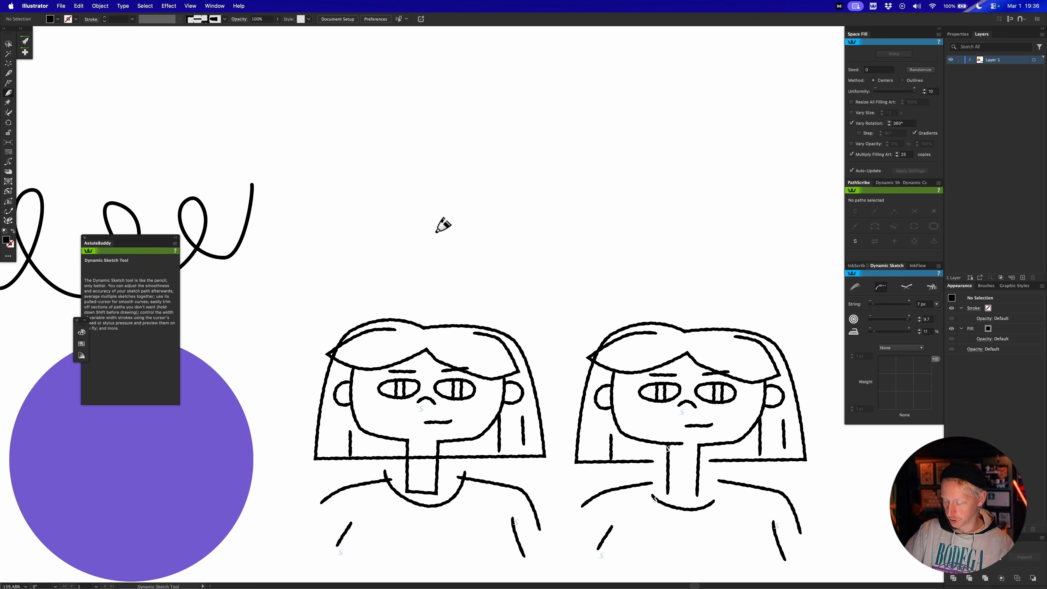
mouse_move(408, 246)
mouse_down()
mouse_move(473, 216)
mouse_move(575, 217)
mouse_up()
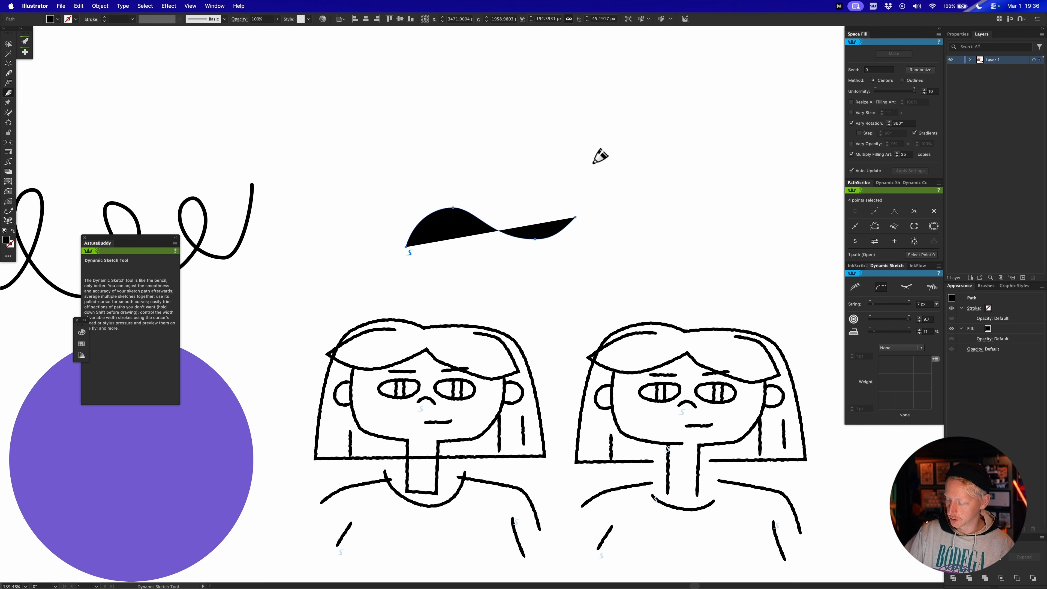
key(shift+x)
Sketch two more curved paths that cross the wavy path and each other above the portraits.
mouse_move(576, 163)
mouse_down()
mouse_move(502, 276)
mouse_move(441, 281)
mouse_up()
key(v)
click(561, 262)
scroll(558, 266, up, 2)
key(shift+n)
mouse_move(497, 188)
mouse_down()
mouse_move(538, 199)
mouse_move(571, 319)
mouse_up()
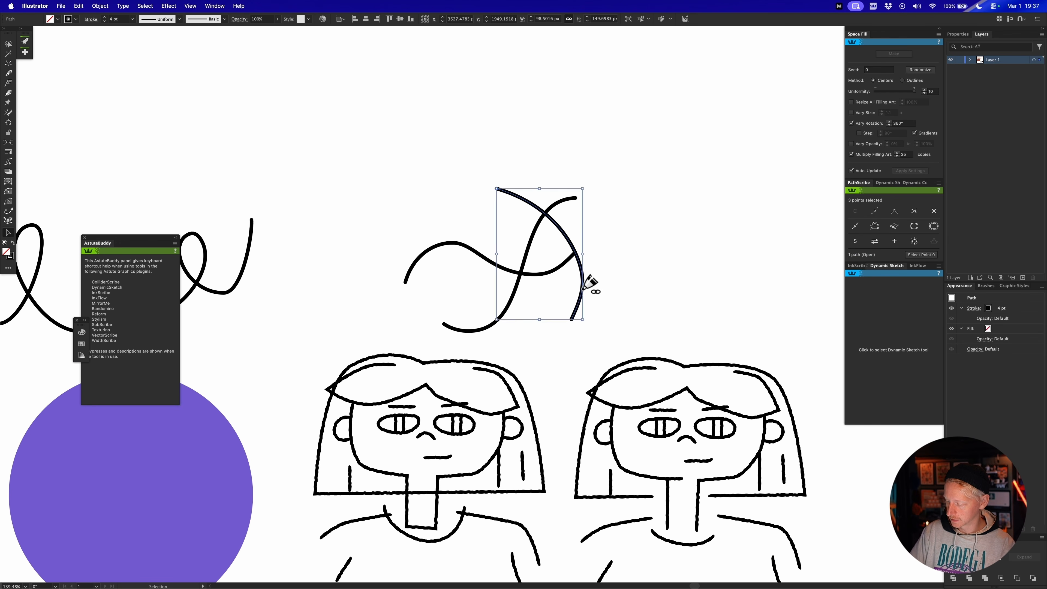
Reposition the two crossing curves so all three paths enclose a small triangular shape, and select the three paths.
key(v)
click(557, 240)
click(559, 237)
mouse_move(533, 227)
mouse_down()
mouse_move(529, 217)
mouse_move(537, 296)
mouse_up()
click(541, 271)
Trim away all overhanging path ends with the Dynamic Sketch tool, keeping only the enclosed triangular shape.
scroll(564, 243, up, 2)
key(shift+n)
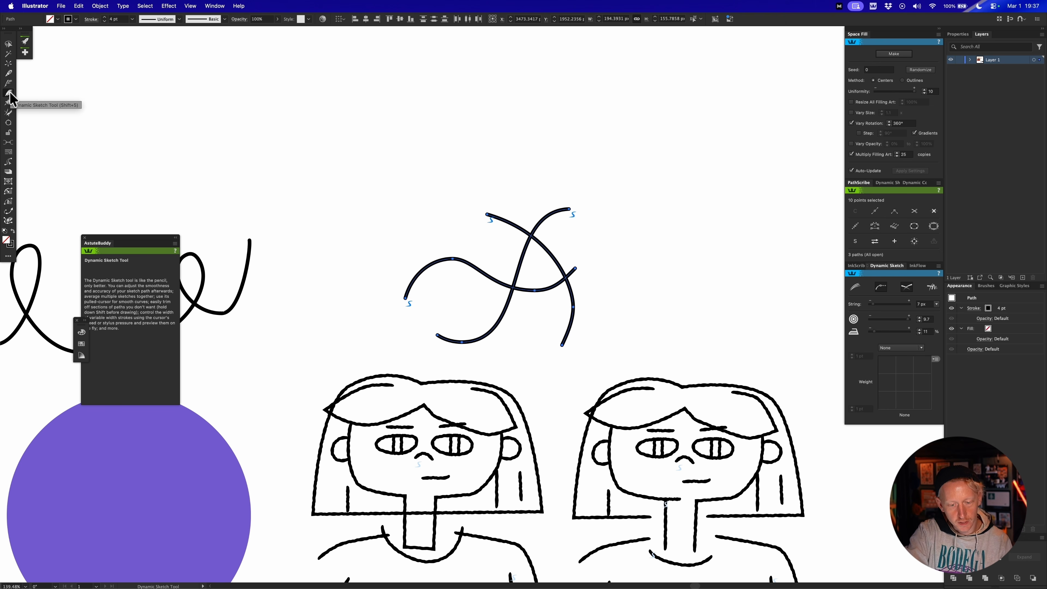
mouse_move(568, 209)
mouse_down()
mouse_move(638, 276)
mouse_move(550, 207)
mouse_up()
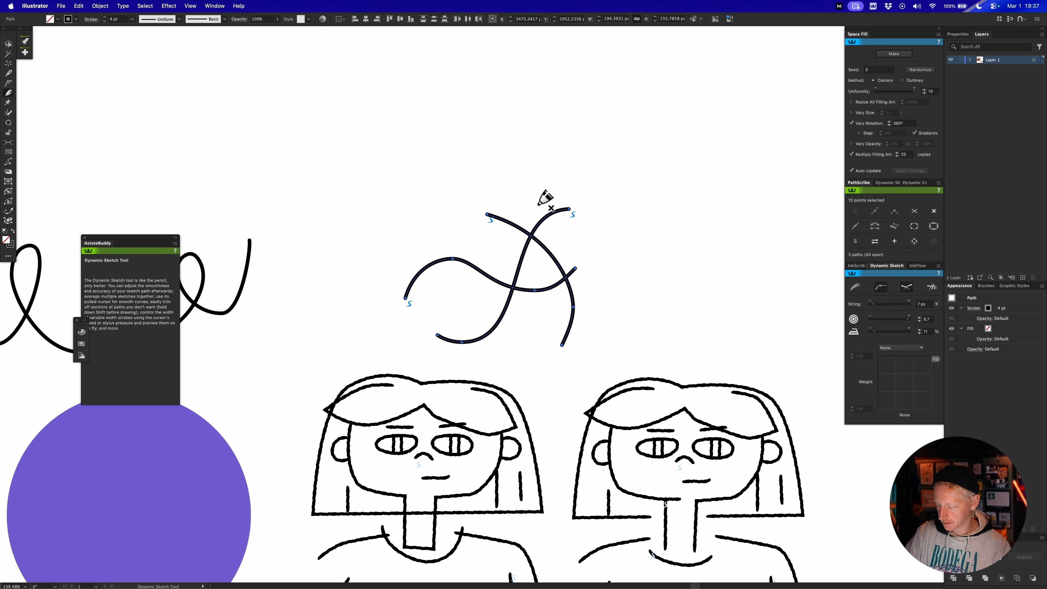
mouse_move(538, 207)
mouse_down()
mouse_move(578, 251)
mouse_move(479, 265)
mouse_move(484, 369)
mouse_up()
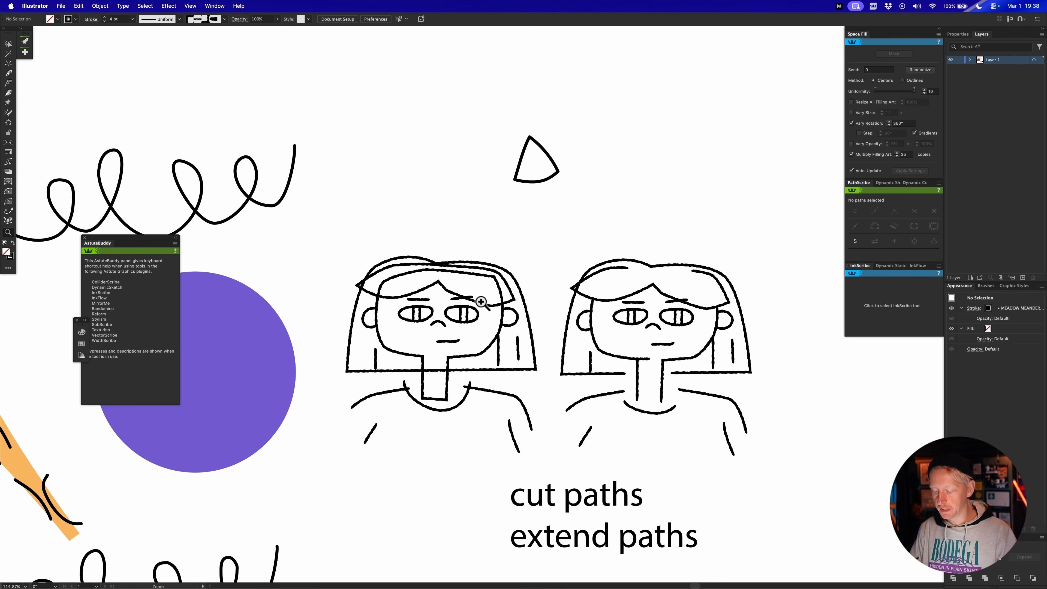
Trim the section of the first portrait's lower hair edge that crosses the neck.
drag(653, 338, 604, 304)
drag(529, 296, 570, 291)
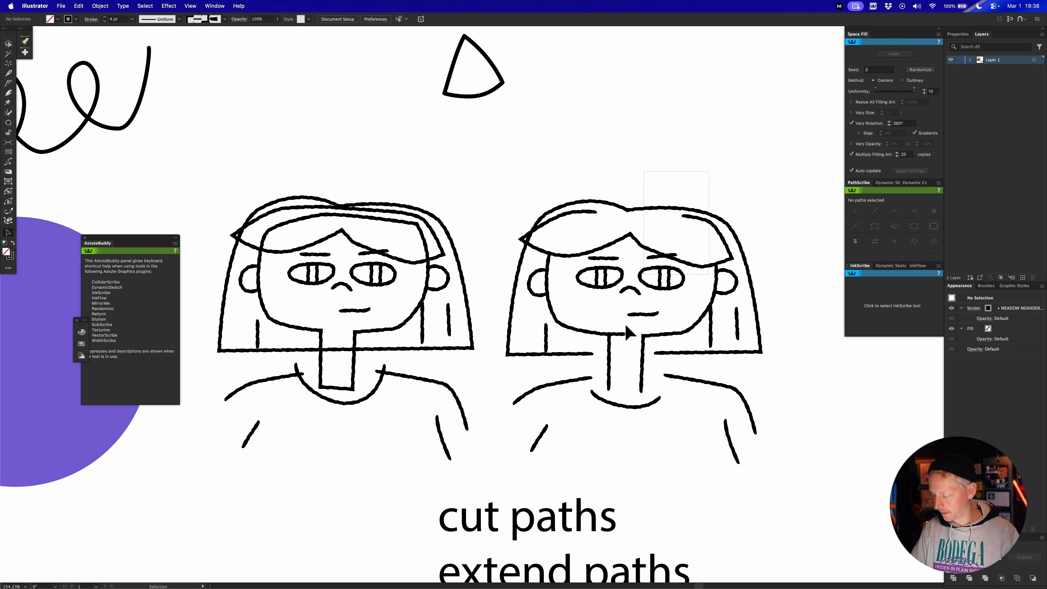
drag(389, 274, 390, 285)
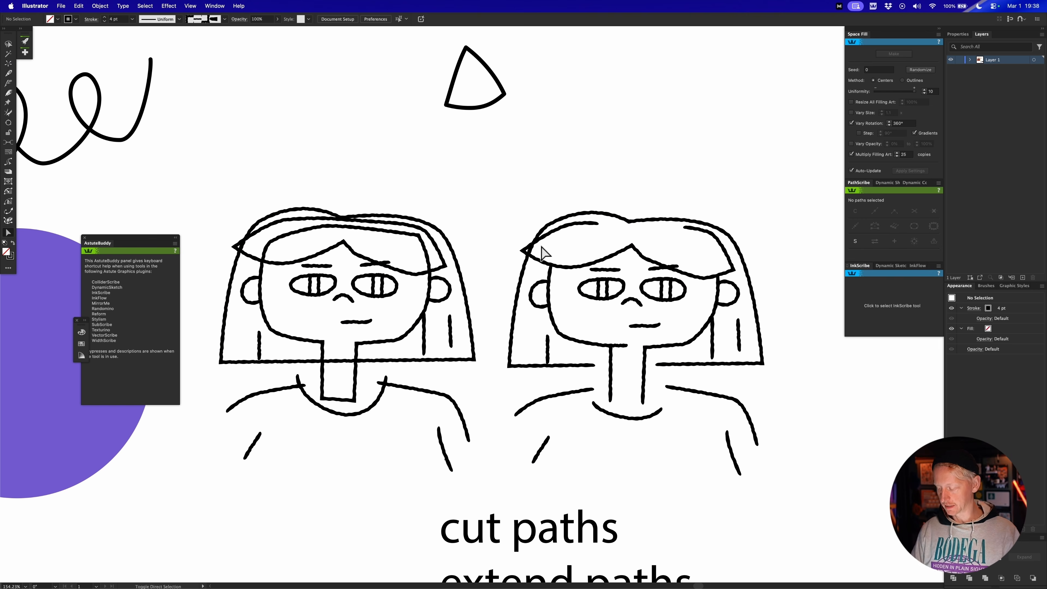
key(n)
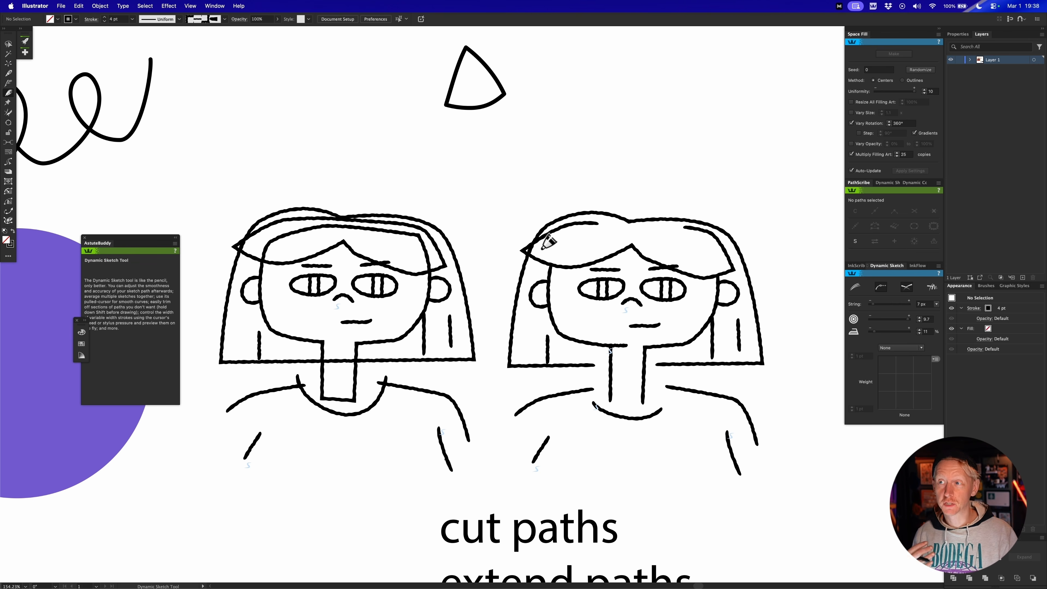
key(z)
drag(547, 260, 651, 234)
mouse_move(525, 324)
mouse_down()
mouse_move(537, 281)
mouse_move(448, 314)
mouse_move(470, 309)
mouse_up()
key(n)
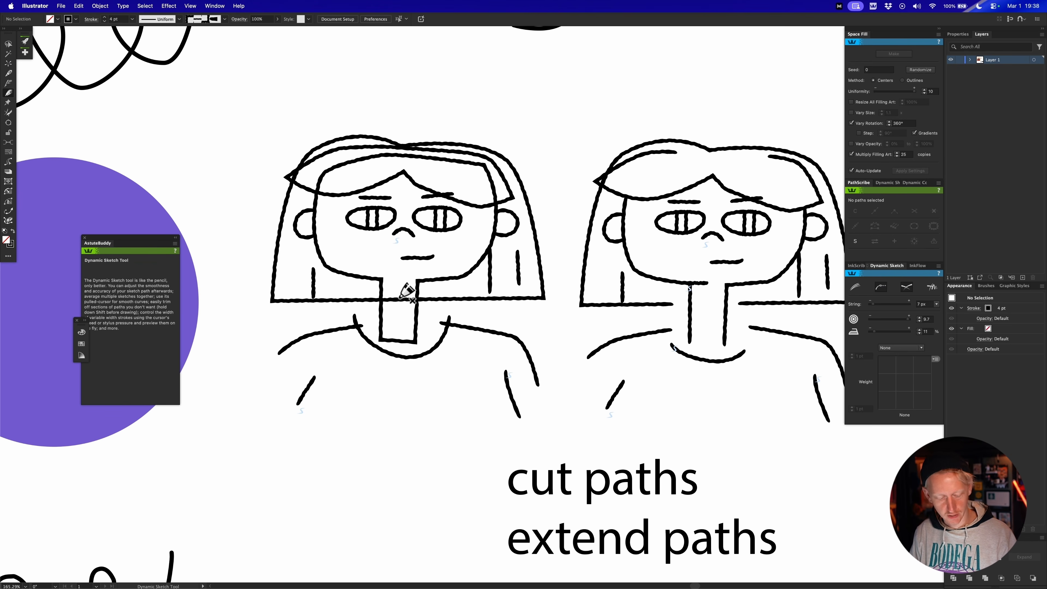
super+click(406, 294)
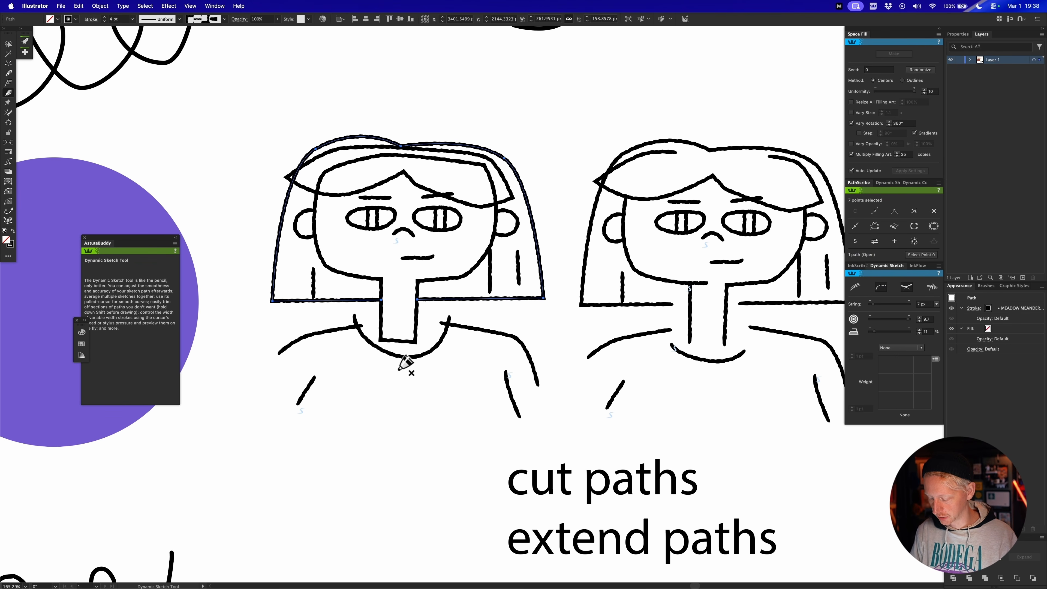
Try shortening the cut ends of the lower hair edge beside the neck with the Extend Path tool, and undo it.
super+click(422, 310)
key(e)
drag(417, 299, 368, 299)
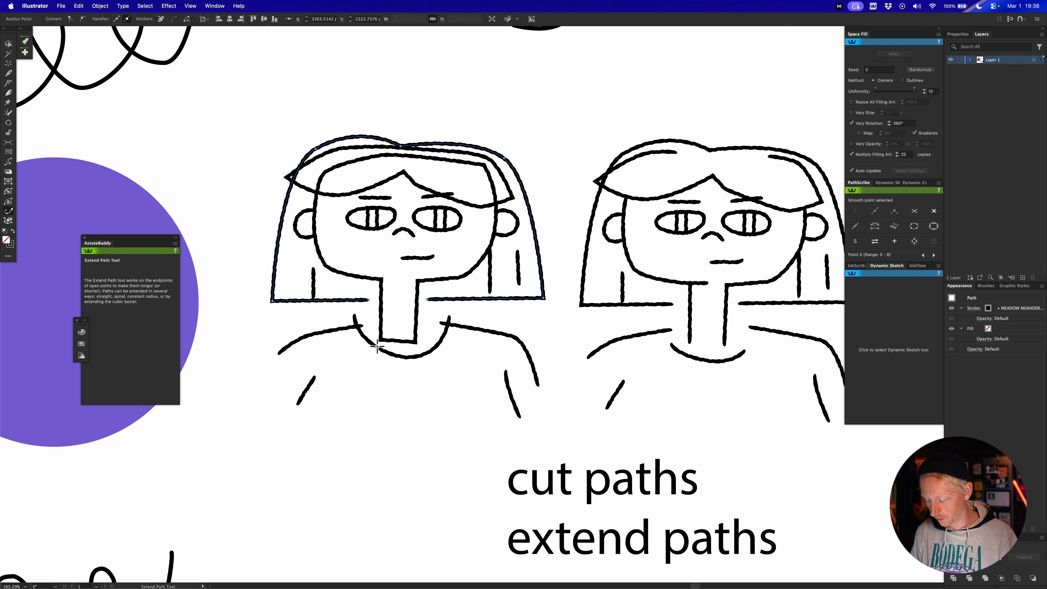
key(super+z)
key(super+z)
Try pulling the hair edge's cut end away from the neck by its anchor point, and undo the move.
key(a)
click(417, 300)
click(421, 300)
drag(416, 299, 453, 311)
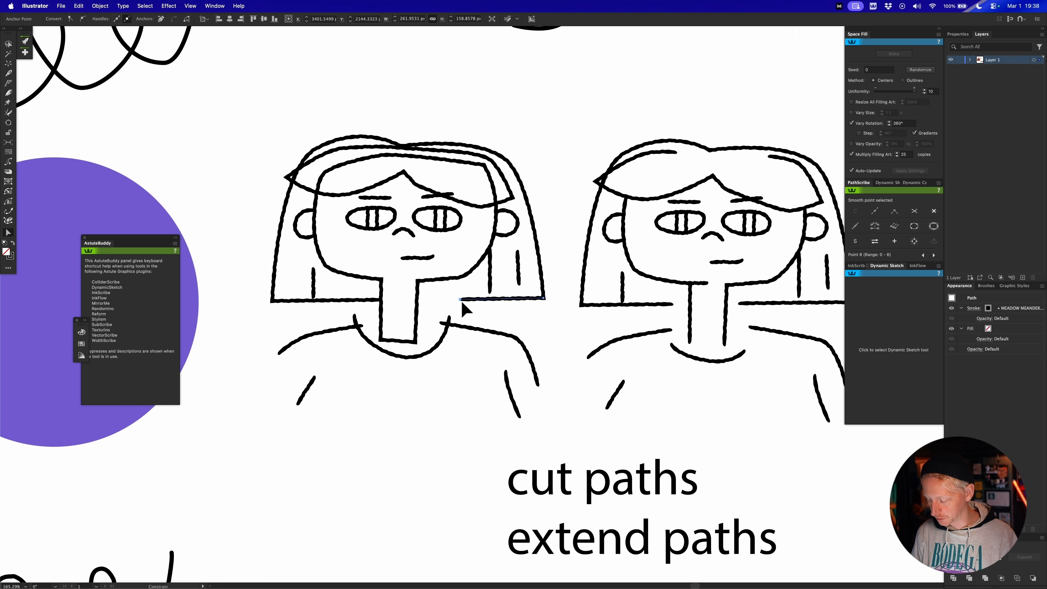
click(416, 297)
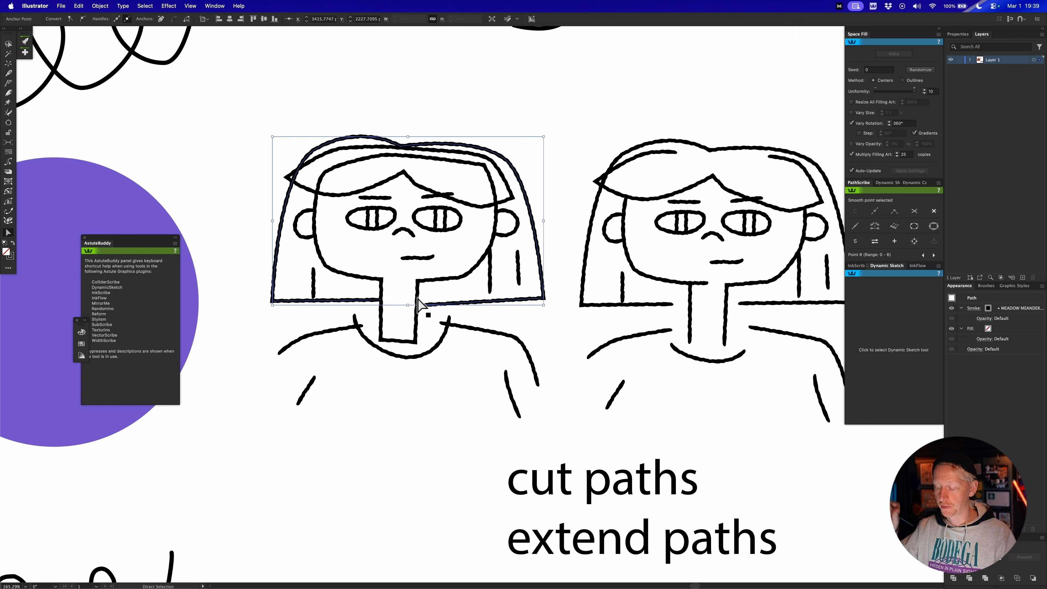
key(super+z)
key(super+z)
drag(404, 299, 392, 333)
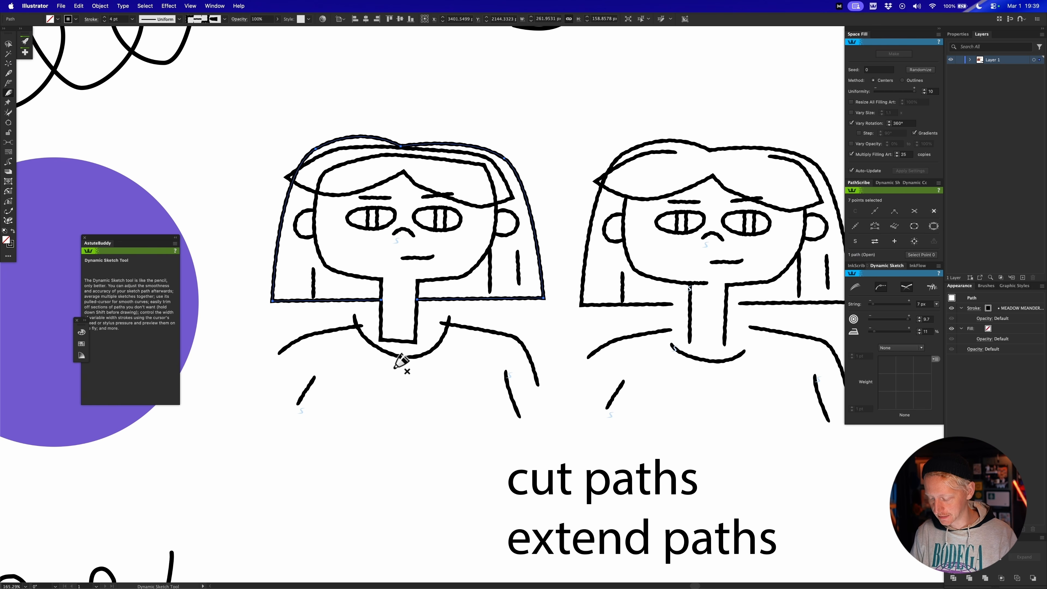
Shorten both cut ends of the lower hair edge with the Extend Path tool, leaving a small gap on each side of the neck.
key(a)
key(e)
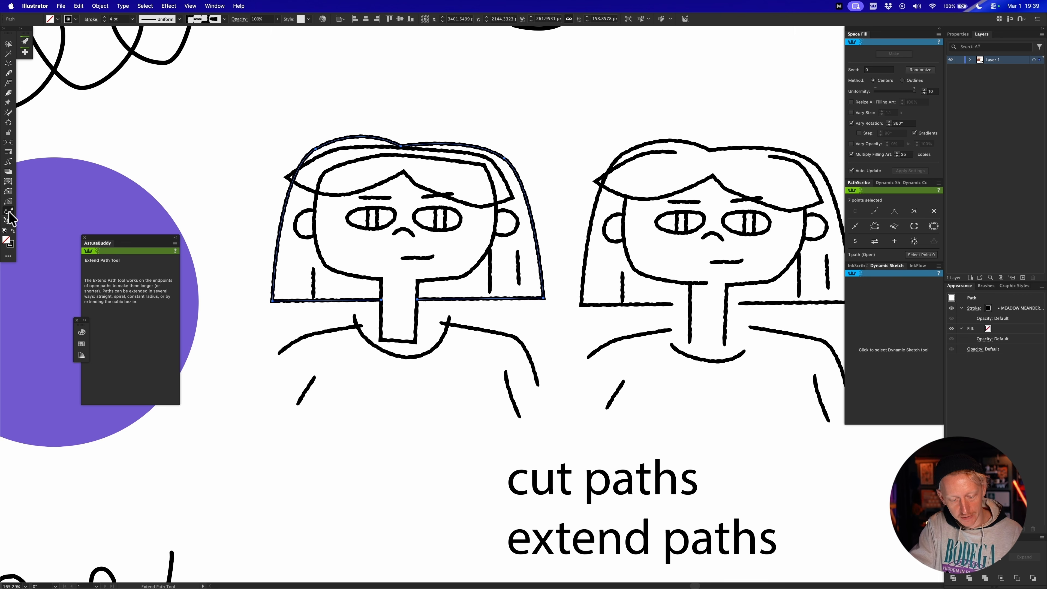
mouse_move(417, 299)
mouse_down()
mouse_move(427, 300)
mouse_move(364, 296)
mouse_up()
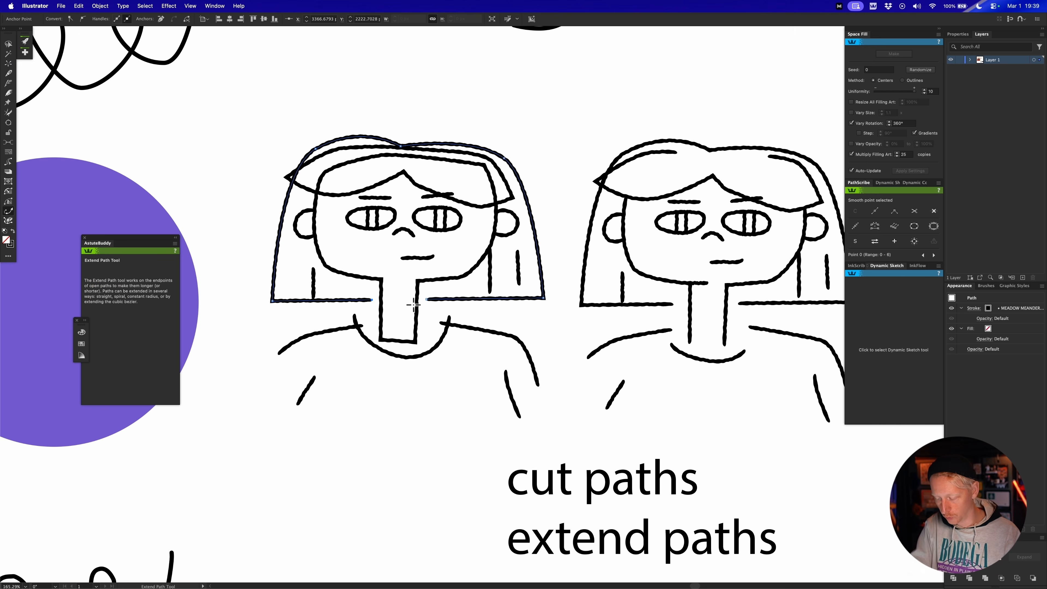
click(425, 298)
Trim the collar's tips above the shoulder lines and shorten both collar ends to leave gaps.
key(n)
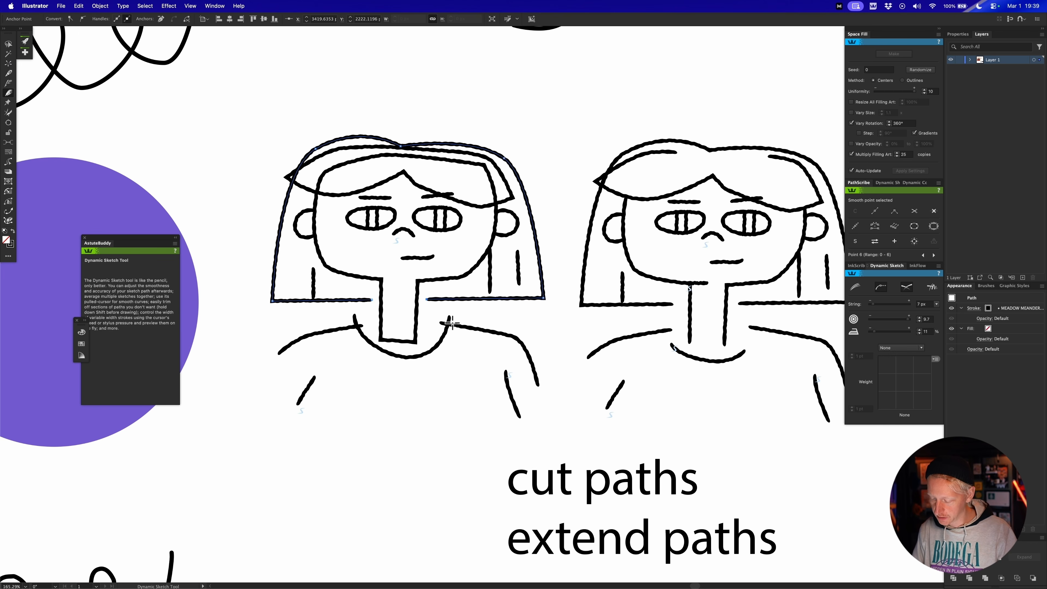
click(445, 322)
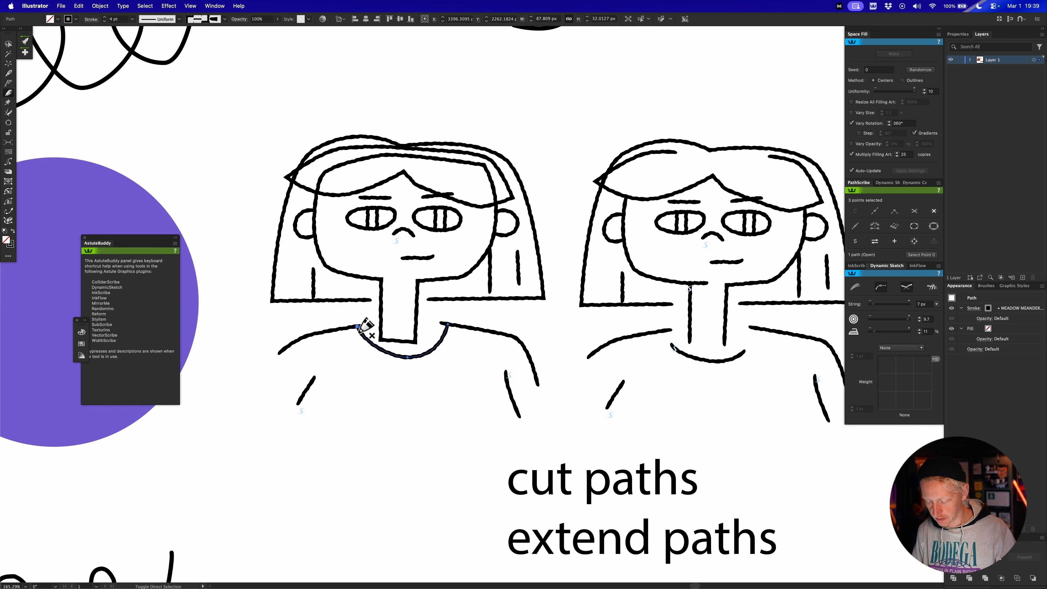
key(super+shift+a)
key(e)
mouse_move(358, 327)
mouse_down()
mouse_move(370, 341)
mouse_move(354, 324)
mouse_move(361, 334)
mouse_up()
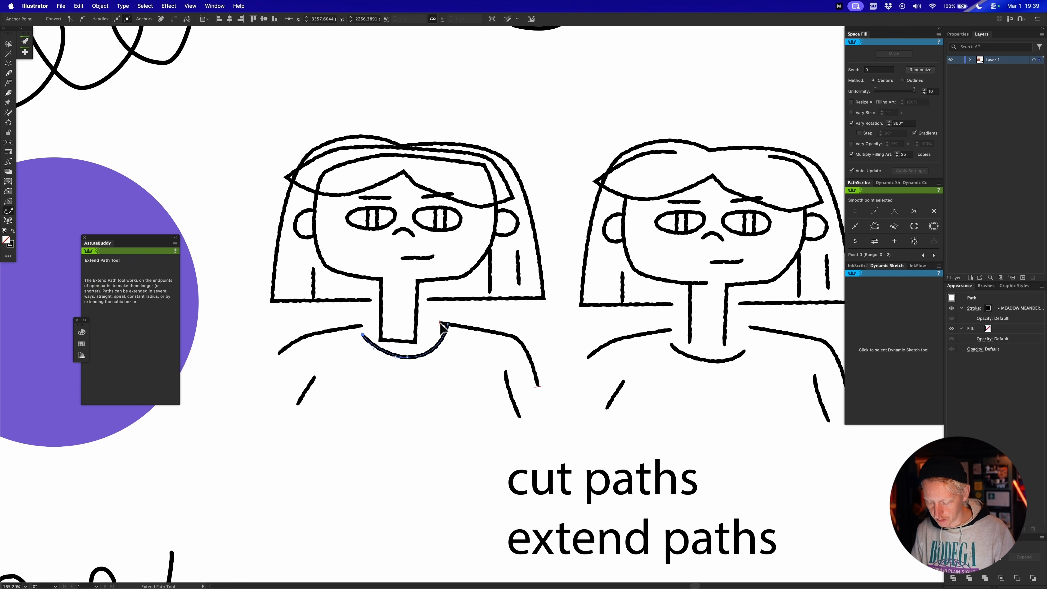
drag(447, 327, 444, 333)
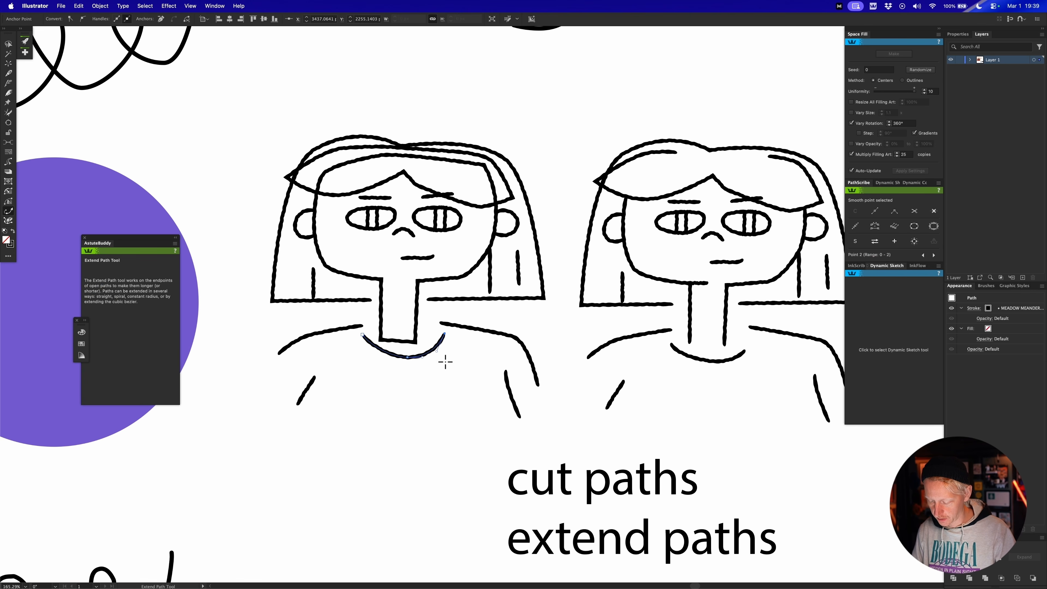
Delete the bottom edge of the first portrait's neck so its two side lines stay open.
drag(511, 336, 482, 326)
key(n)
key(Delete)
key(super+z)
key(a)
click(443, 343)
key(Delete)
Sketch a short line that continues the jawline slightly past the neck's left edge.
mouse_move(441, 287)
mouse_down()
mouse_move(447, 337)
mouse_move(432, 332)
mouse_up()
scroll(447, 336, up, 1)
key(n)
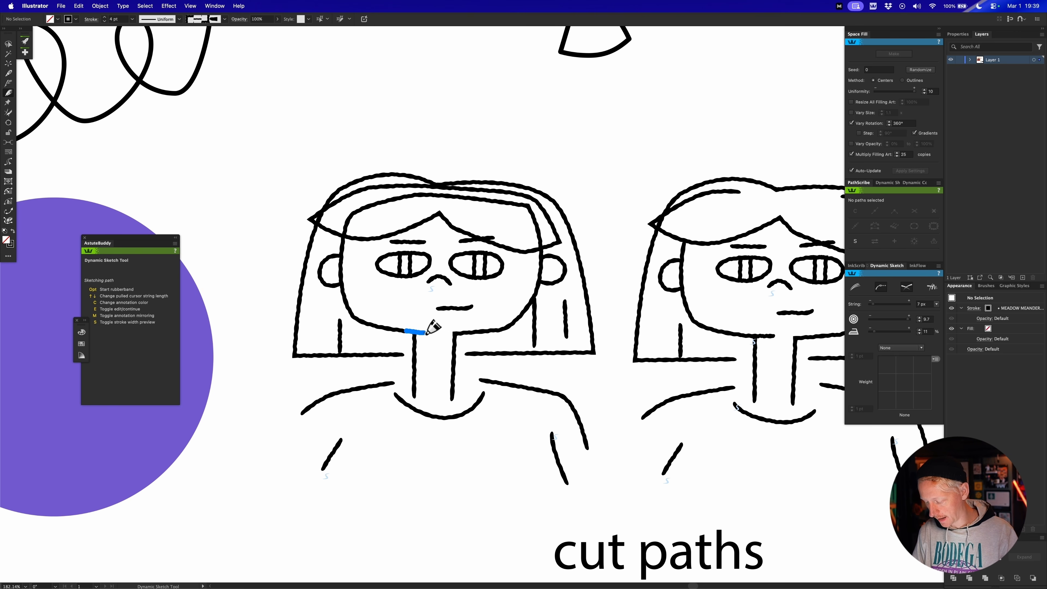
key(a)
scroll(449, 326, up, 7)
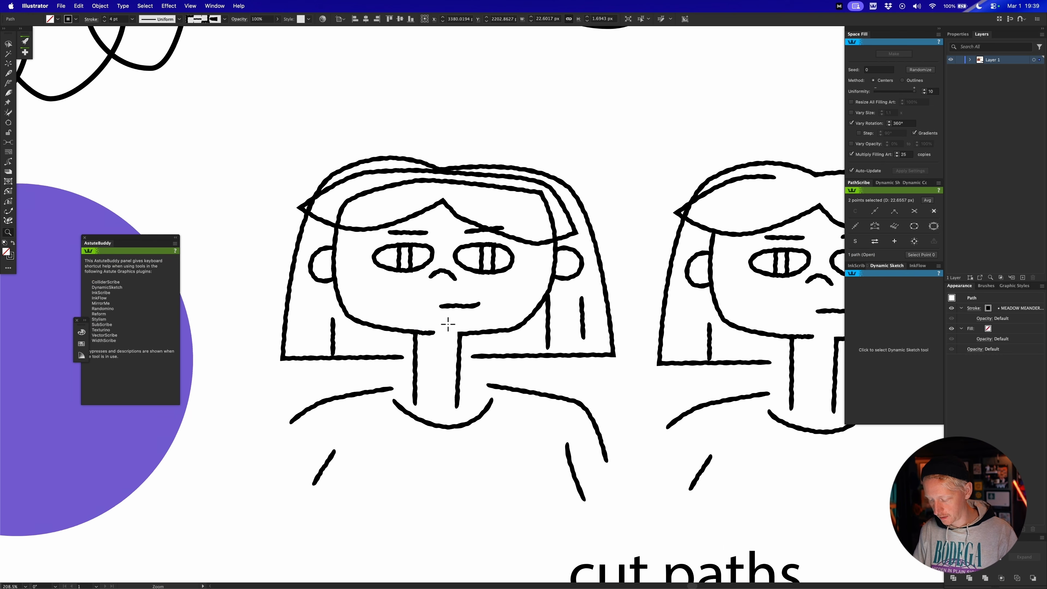
key(minus)
mouse_move(432, 334)
mouse_down()
mouse_move(484, 333)
mouse_move(387, 338)
mouse_up()
key(a)
click(461, 336)
key(p)
mouse_move(462, 339)
mouse_down()
mouse_move(440, 337)
mouse_move(451, 356)
mouse_up()
Trim the part of the face outline that runs behind the first portrait's fringe.
key(n)
key(super+0)
click(541, 332)
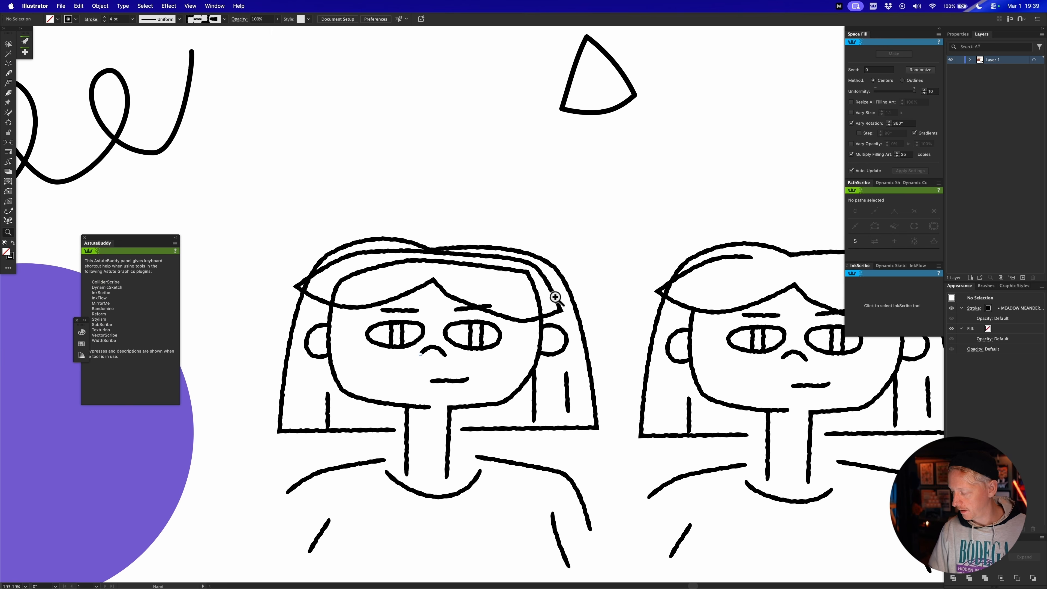
click(536, 288)
key(super+z)
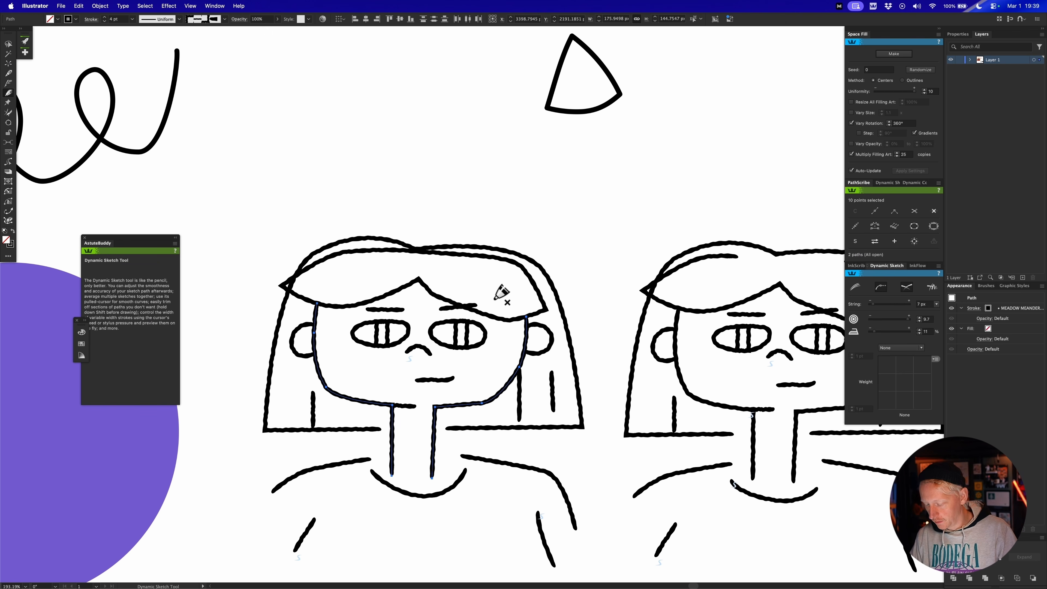
Trim the overlapping hair and fringe lines at the fringe corners and crown into one clean hair outline.
drag(549, 328, 512, 362)
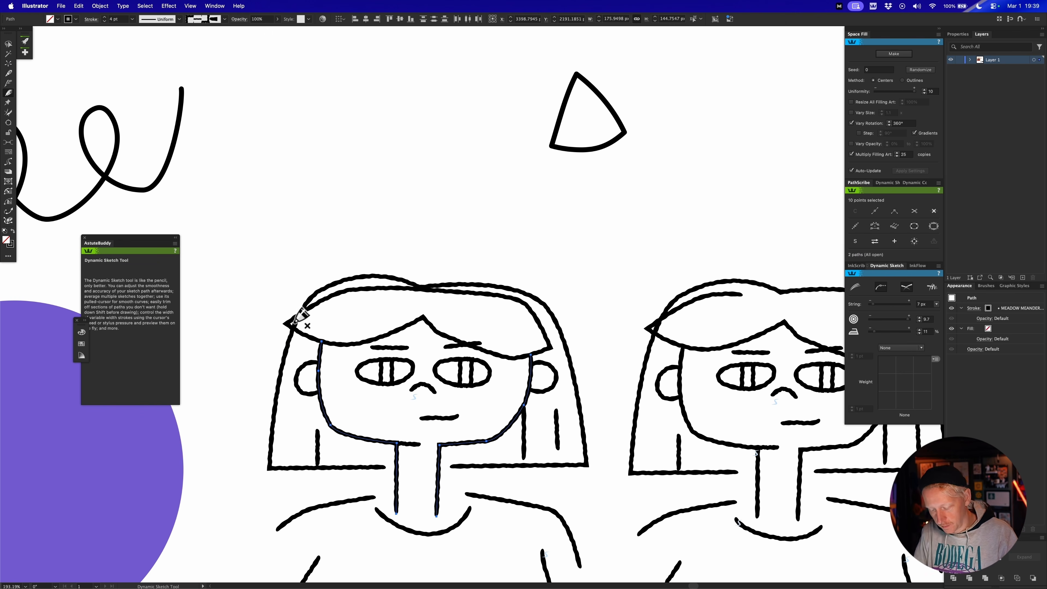
scroll(300, 319, up, 3)
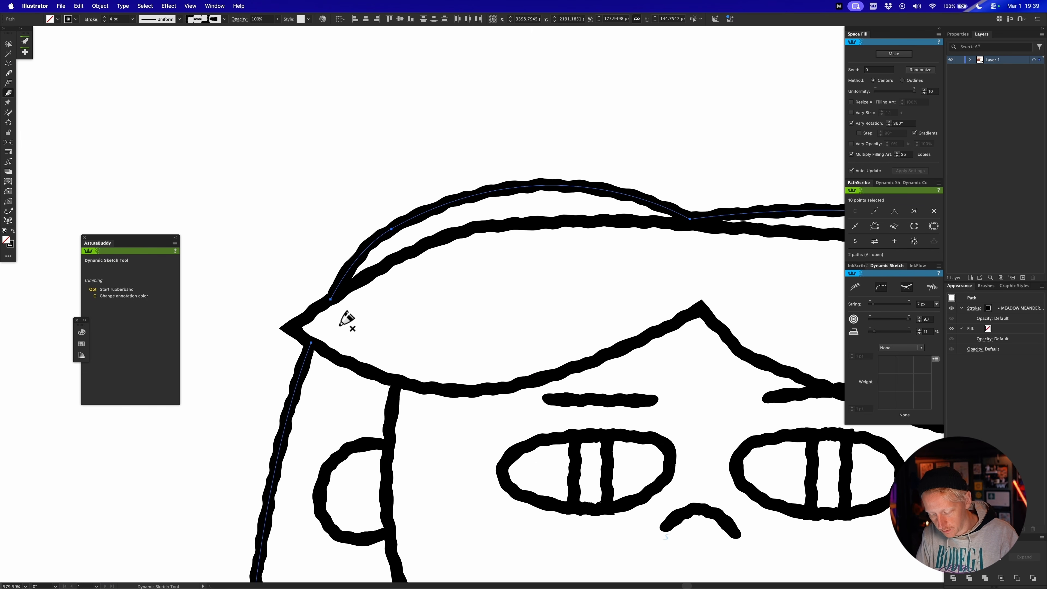
key(super+shift+a)
drag(477, 324, 309, 354)
mouse_move(531, 342)
mouse_down()
mouse_move(458, 376)
mouse_move(512, 348)
mouse_up()
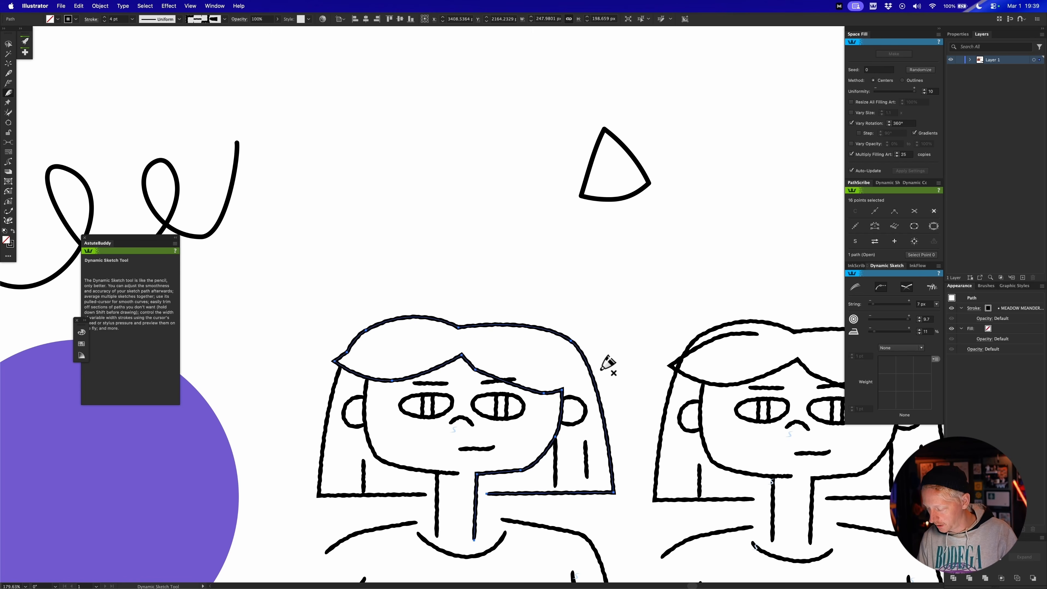
scroll(390, 363, up, 2)
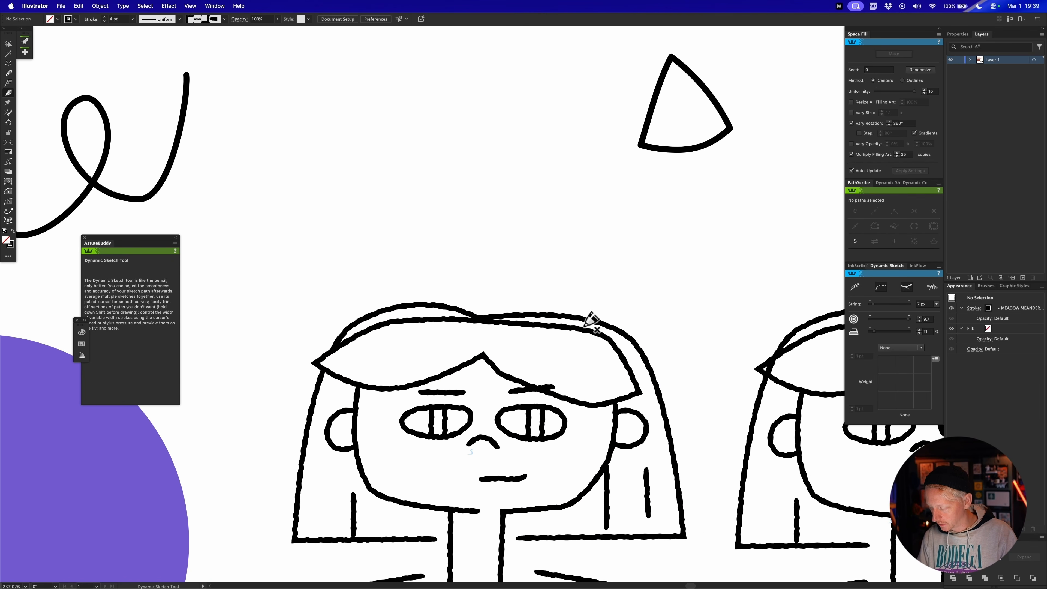
key(v)
scroll(643, 393, down, 1)
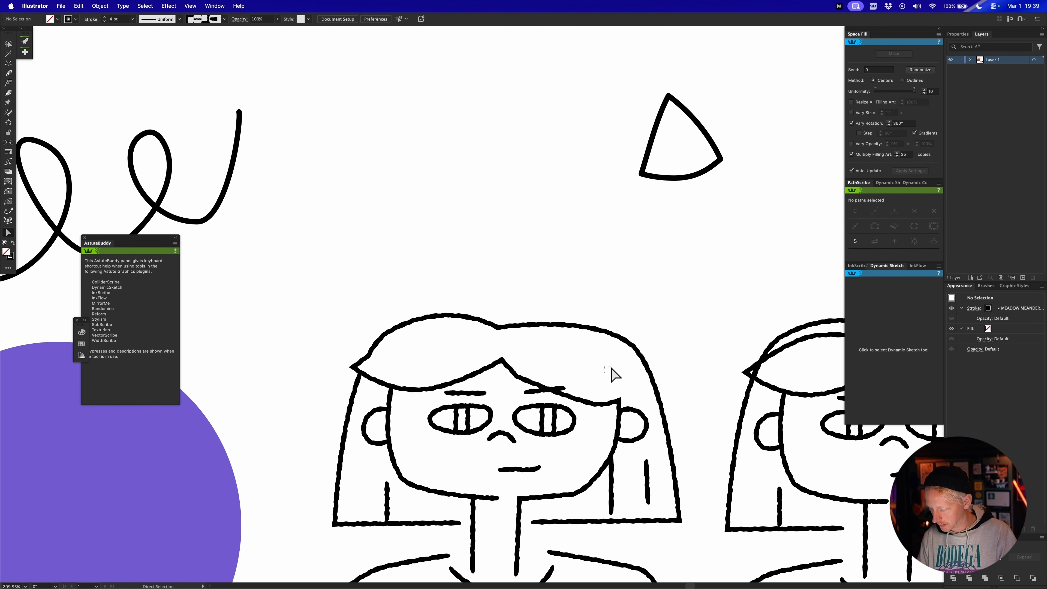
Extend both inner sleeve lines in a curve up to the shoulder lines with the Extend Path tool, and deselect everything.
key(super+a)
drag(681, 382, 611, 334)
key(super+shift+a)
drag(569, 431, 536, 446)
drag(615, 489, 530, 493)
key(e)
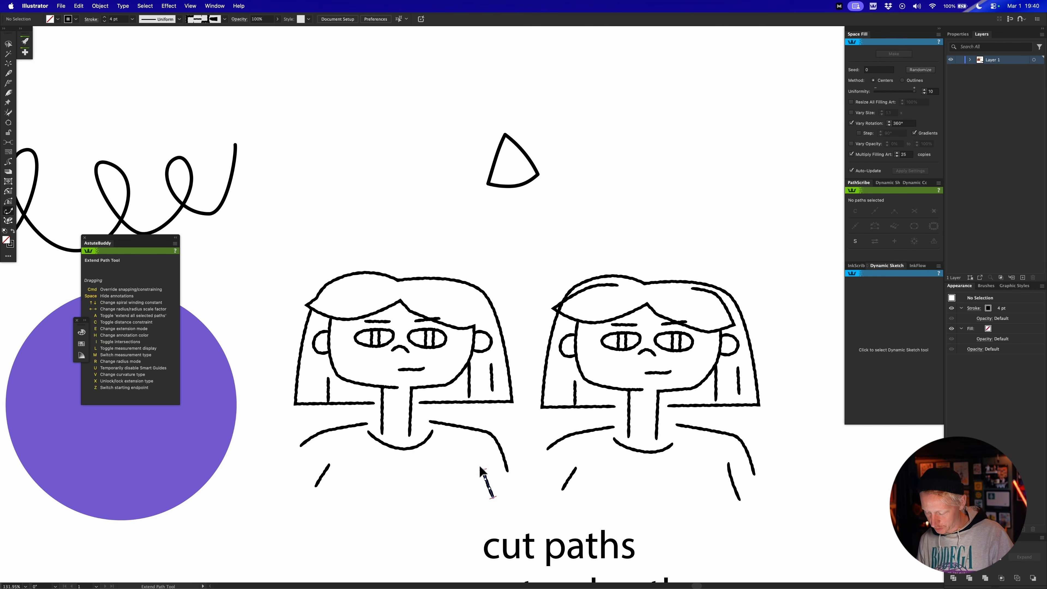
mouse_move(329, 465)
mouse_down()
mouse_move(345, 442)
mouse_move(330, 429)
mouse_up()
mouse_move(483, 469)
mouse_down()
mouse_move(488, 432)
mouse_move(624, 437)
mouse_up()
key(super+shift+a)
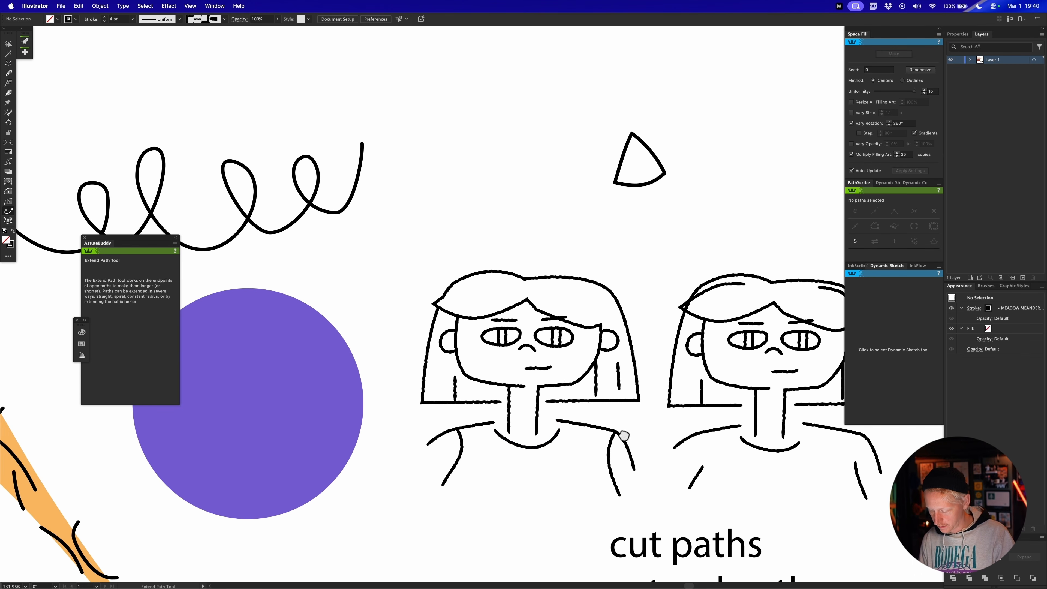
Examine the finished portrait and the boxing-ring illustration, including the white bat in the character's hand.
mouse_move(561, 429)
mouse_down()
mouse_move(558, 444)
mouse_move(460, 488)
mouse_up()
mouse_move(488, 405)
mouse_down()
mouse_move(524, 399)
mouse_move(533, 384)
mouse_move(501, 390)
mouse_move(512, 381)
mouse_move(467, 425)
mouse_move(383, 441)
mouse_up()
key(n)
key(super+shift+a)
key(v)
drag(173, 441, 617, 339)
drag(520, 372, 396, 360)
drag(394, 359, 529, 514)
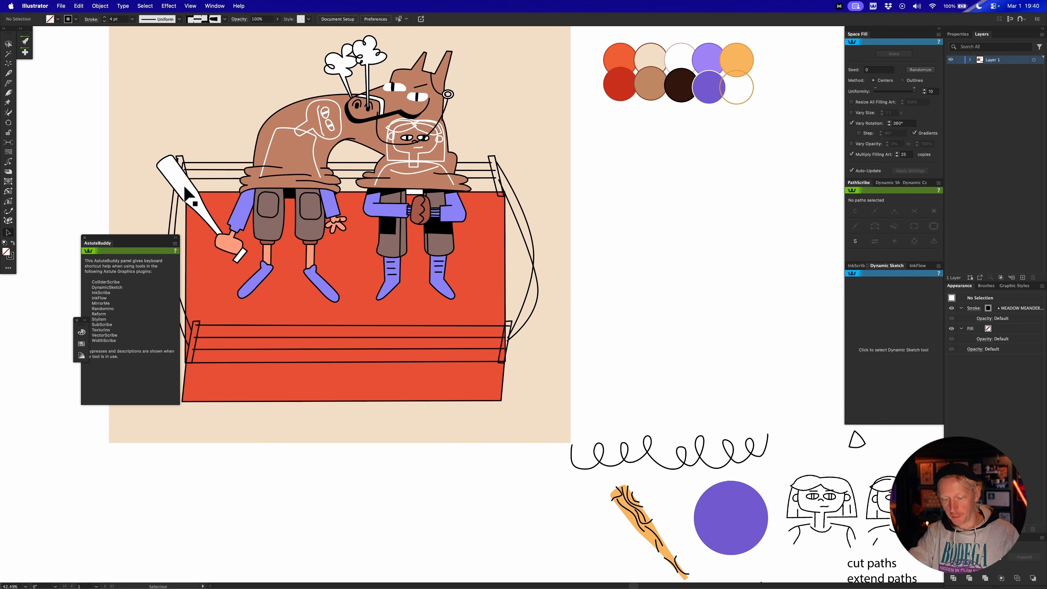
Duplicate the orange bat shape without its grain lines and place the plain bat beside the line-textured one.
drag(552, 434, 355, 231)
drag(458, 326, 551, 353)
drag(381, 268, 391, 330)
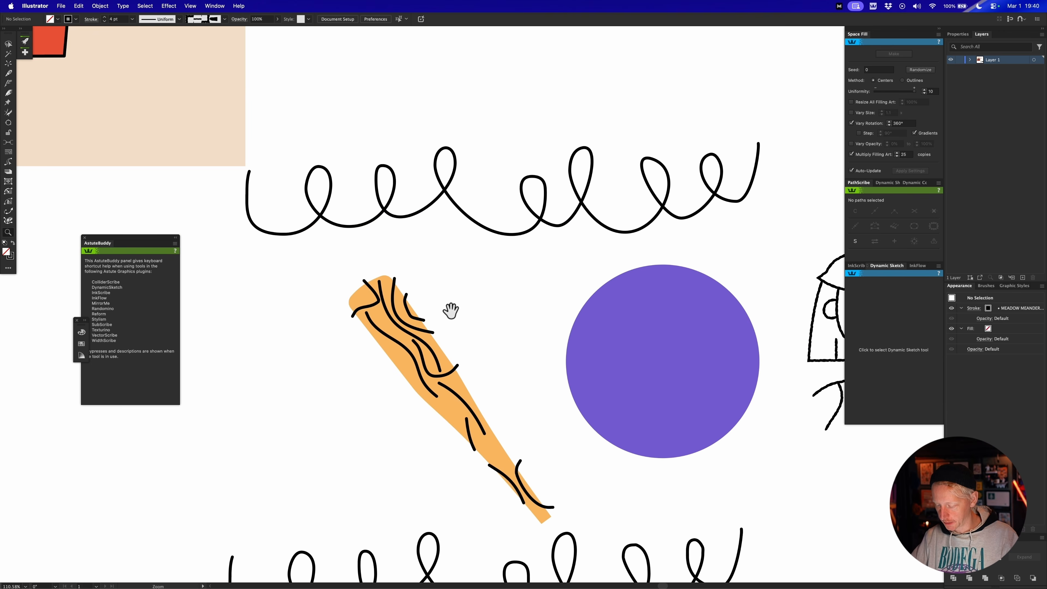
click(456, 370)
drag(458, 367, 469, 334)
drag(487, 354, 315, 381)
double_click(474, 359)
key(super+x)
key(Escape)
key(super+f)
drag(378, 391, 499, 392)
key(super+shift+a)
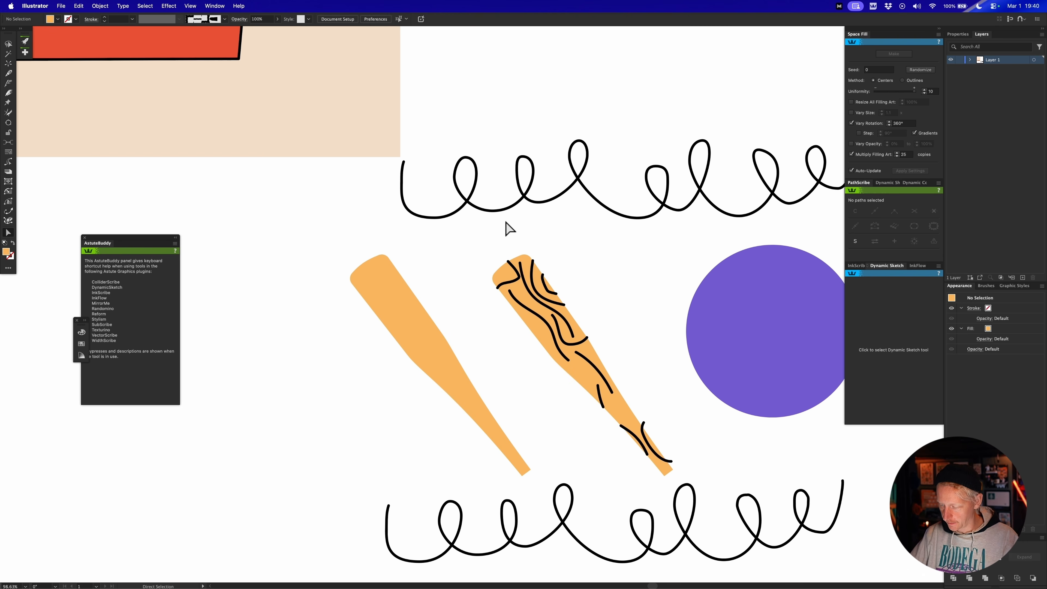
Sketch long wavy wood-grain lines along the upper half of the plain orange bat with Dynamic Sketch, using the scribble's black 4 pt stroke.
click(512, 206)
key(n)
mouse_move(395, 256)
mouse_down()
mouse_move(392, 290)
mouse_move(440, 334)
mouse_up()
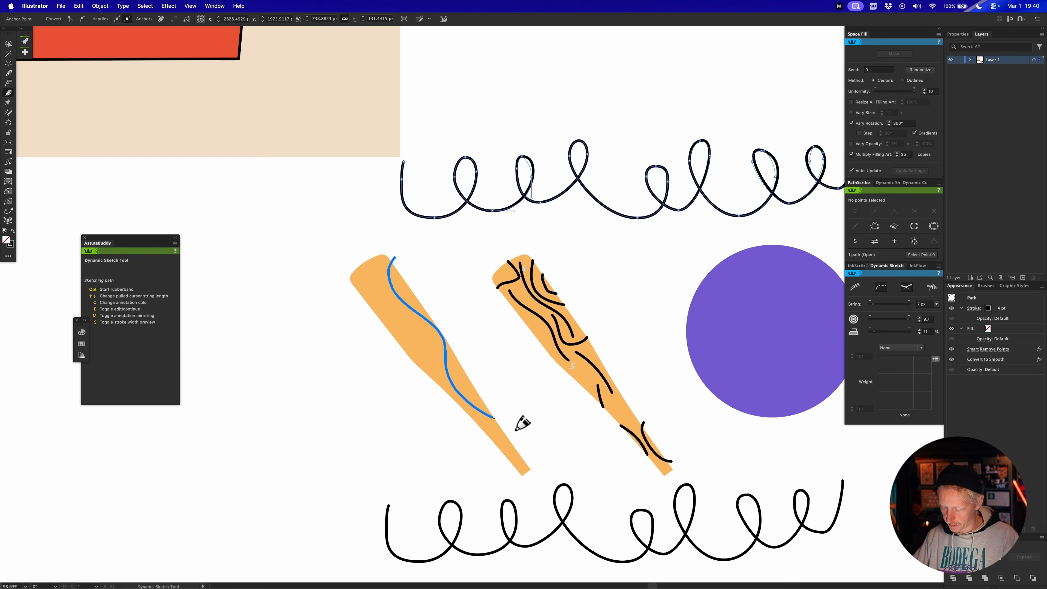
drag(516, 429, 523, 433)
mouse_move(442, 416)
mouse_down()
mouse_move(346, 252)
mouse_move(375, 286)
mouse_move(384, 238)
mouse_up()
drag(426, 287, 449, 362)
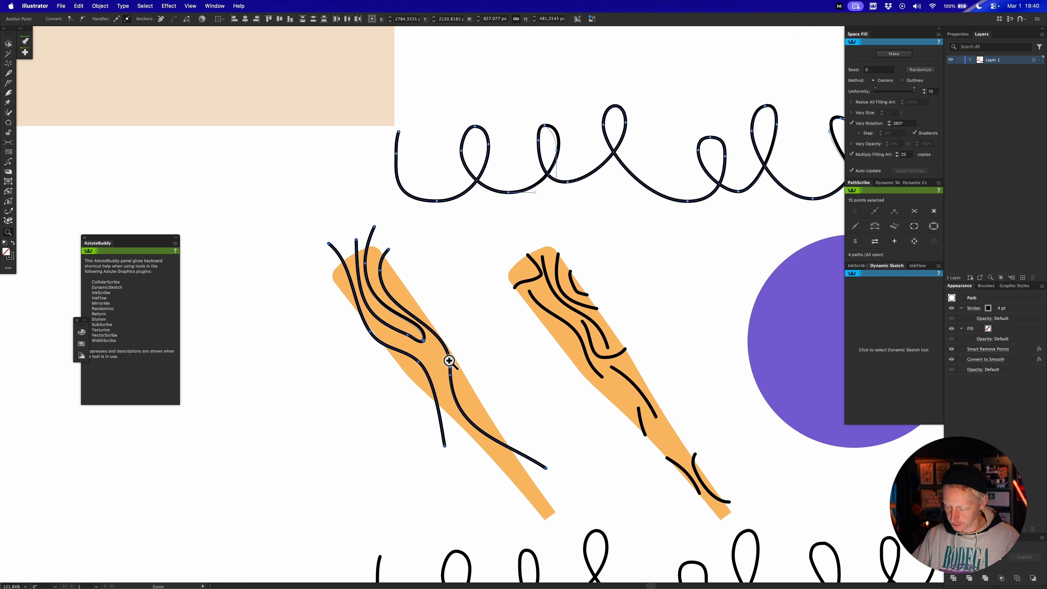
Sketch more grain lines across the middle and handle of the orange bat, letting their ends run past its edges.
mouse_move(476, 468)
mouse_down()
mouse_move(434, 355)
mouse_move(478, 468)
mouse_up()
key(super+z)
mouse_move(482, 468)
mouse_down()
mouse_move(517, 467)
mouse_move(576, 517)
mouse_up()
scroll(588, 498, down, 3)
drag(520, 453, 585, 486)
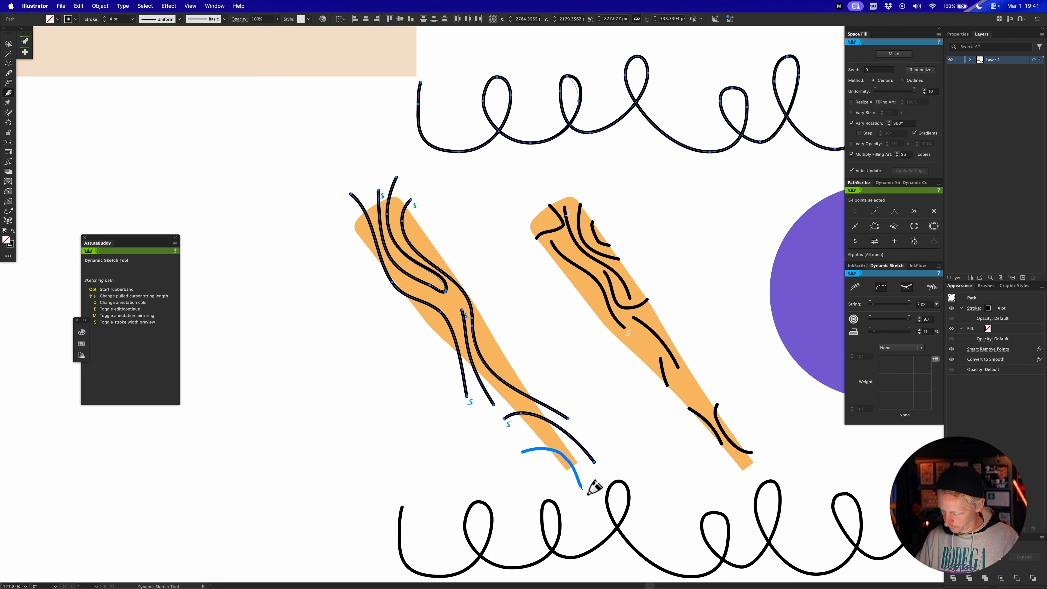
drag(533, 373, 511, 295)
mouse_move(440, 301)
mouse_down()
mouse_move(455, 303)
mouse_move(406, 209)
mouse_move(412, 257)
mouse_up()
Group the bat shape with its new grain lines and isolate the group for editing.
key(v)
drag(395, 437, 396, 438)
drag(469, 450, 468, 451)
shift+click(430, 280)
key(super+x)
key(super+f)
key(super+g)
key(super+shift+a)
double_click(430, 297)
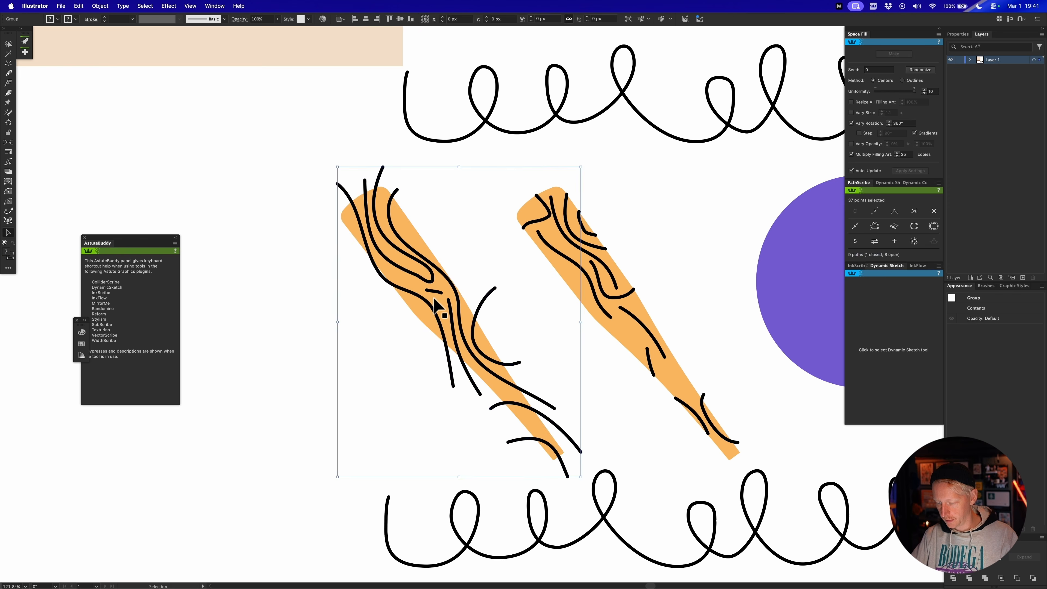
Trim off the grain line ends that stick out beyond the bat's edges.
key(shift+n)
mouse_move(496, 320)
mouse_down()
mouse_move(558, 431)
mouse_move(563, 467)
mouse_up()
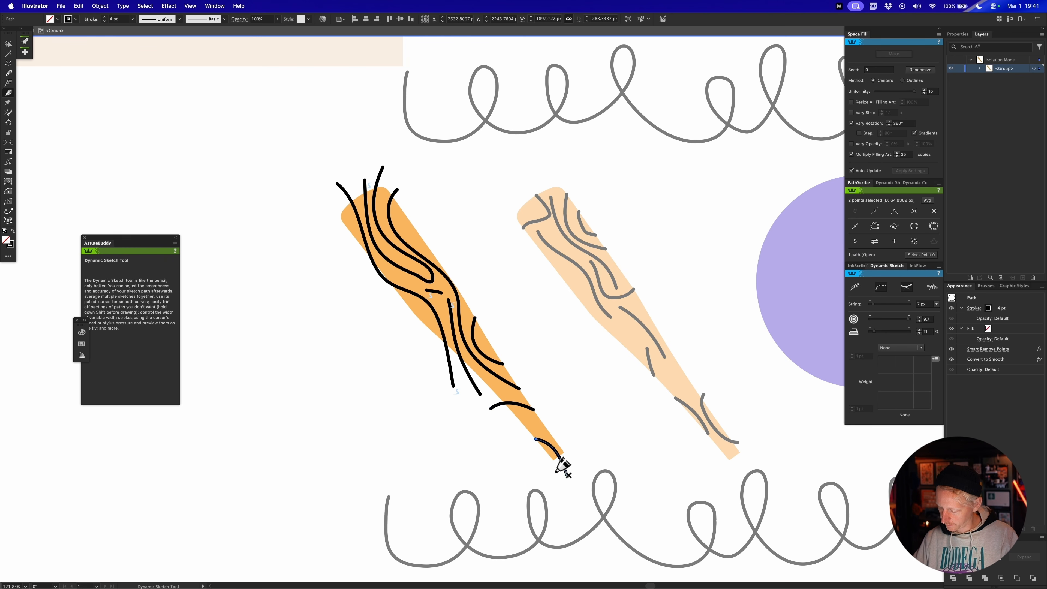
drag(450, 374, 476, 377)
drag(495, 399, 498, 413)
drag(376, 270, 386, 281)
mouse_move(340, 193)
mouse_down()
mouse_move(385, 179)
mouse_move(402, 205)
mouse_up()
drag(421, 256, 529, 228)
Fine-tune the grain line ends near the bat's upper edges with the Extend Path tool so they stay inside the shape.
drag(494, 189, 537, 304)
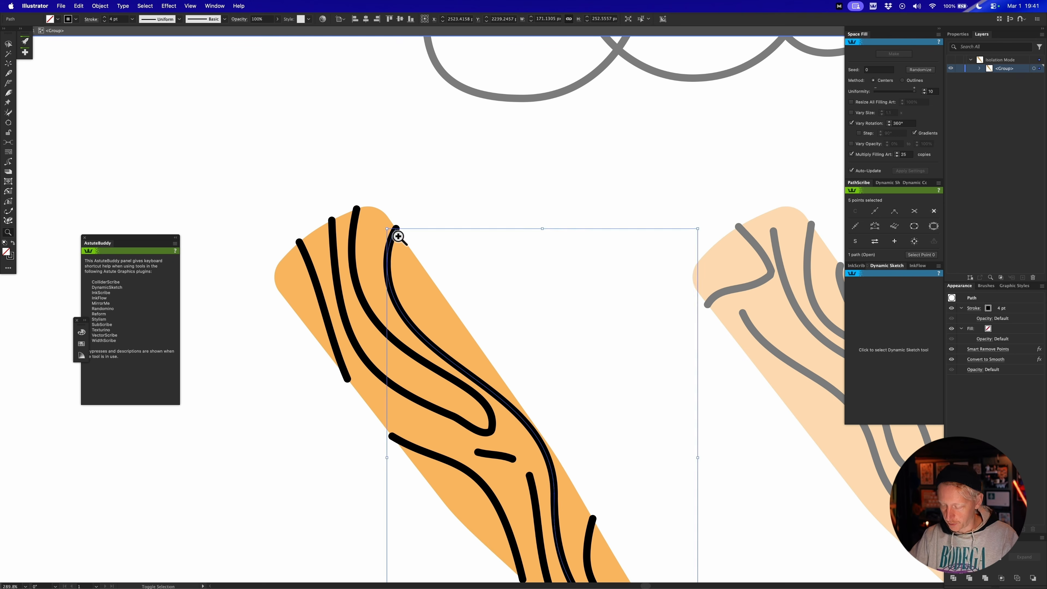
key(shift+super+a)
mouse_move(422, 234)
mouse_down()
mouse_move(409, 227)
mouse_move(419, 212)
mouse_move(370, 190)
mouse_move(318, 225)
mouse_up()
key(e)
key(shift+super+a)
drag(363, 360, 344, 317)
drag(429, 268, 358, 180)
Cut a short gap into the short grain line in the middle of the bat and adjust the cut end.
key(c)
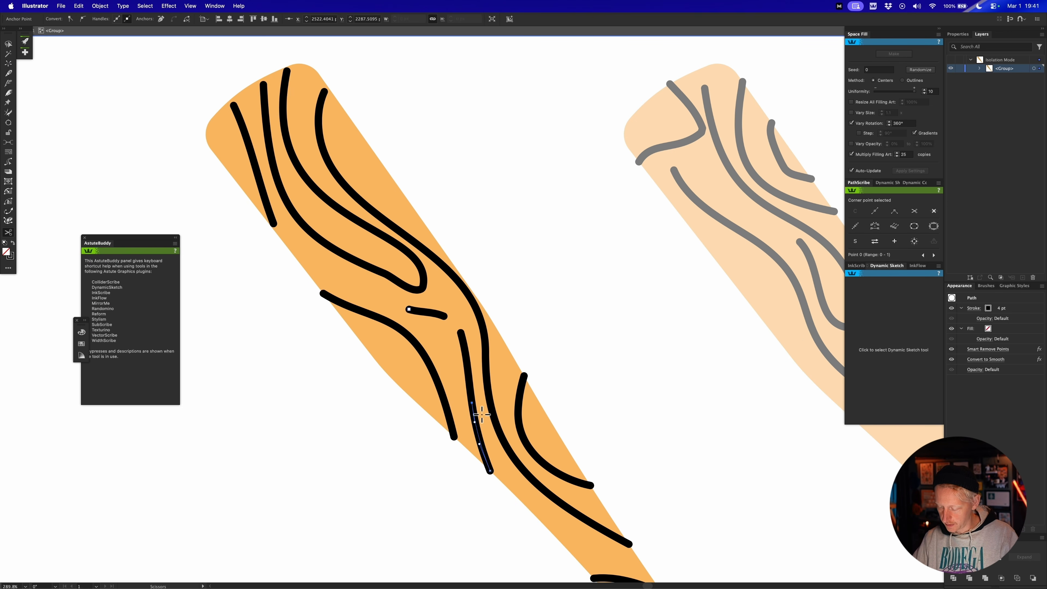
click(470, 382)
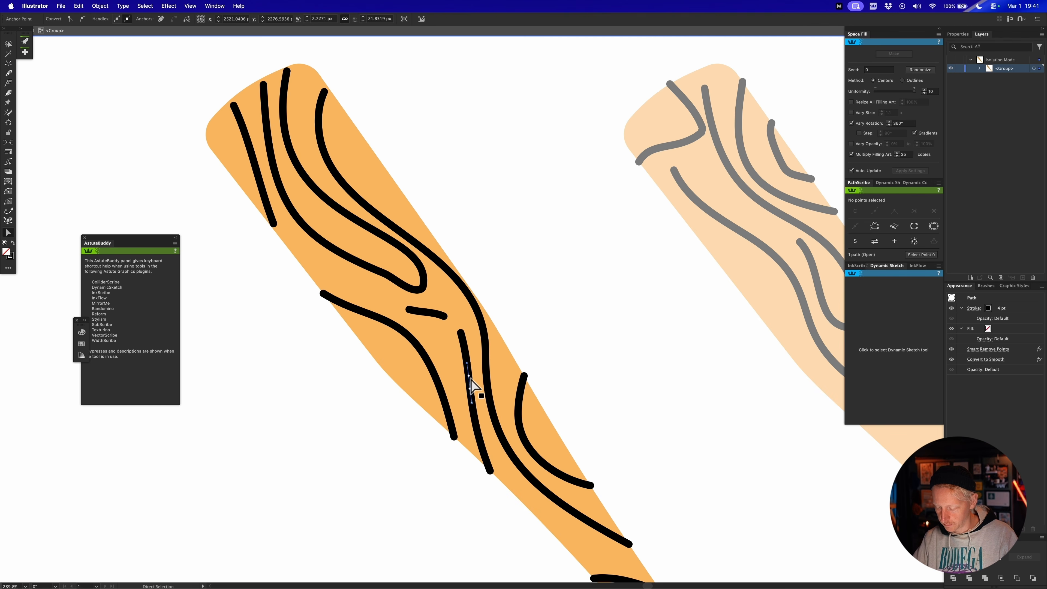
key(Delete)
key(Delete)
key(e)
drag(467, 367, 469, 388)
Cut a gap near the upper end of the curved grain line at the bat's right edge and adjust the cut end.
key(c)
click(518, 406)
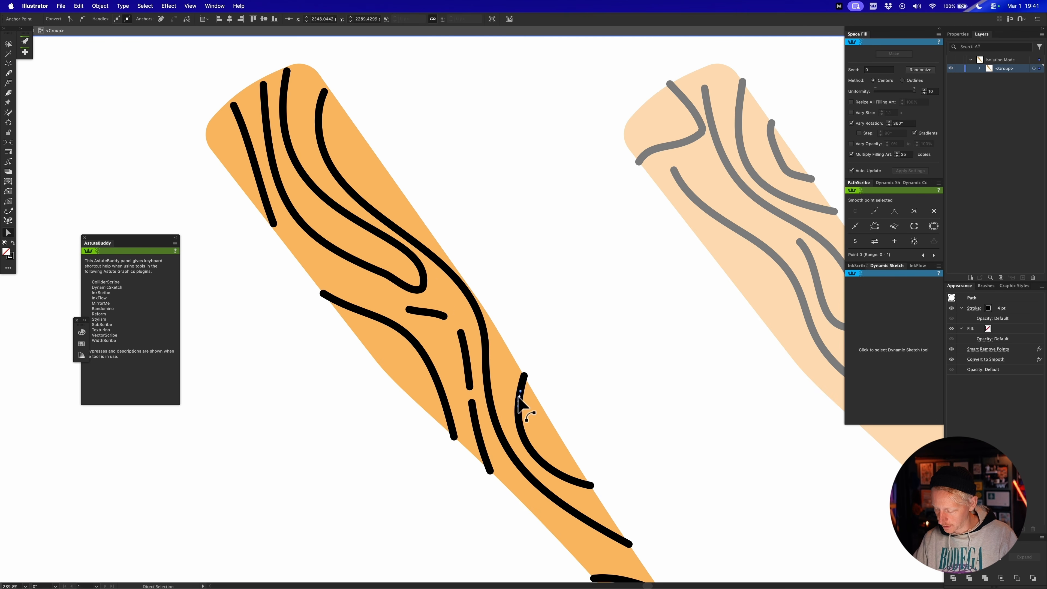
key(Delete)
key(Delete)
key(e)
drag(518, 413, 518, 404)
Split the long central grain line with a gap in its lower part, adjust the cut ends and leave the isolated group.
key(space)
drag(531, 369, 534, 289)
key(r)
key(c)
click(505, 362)
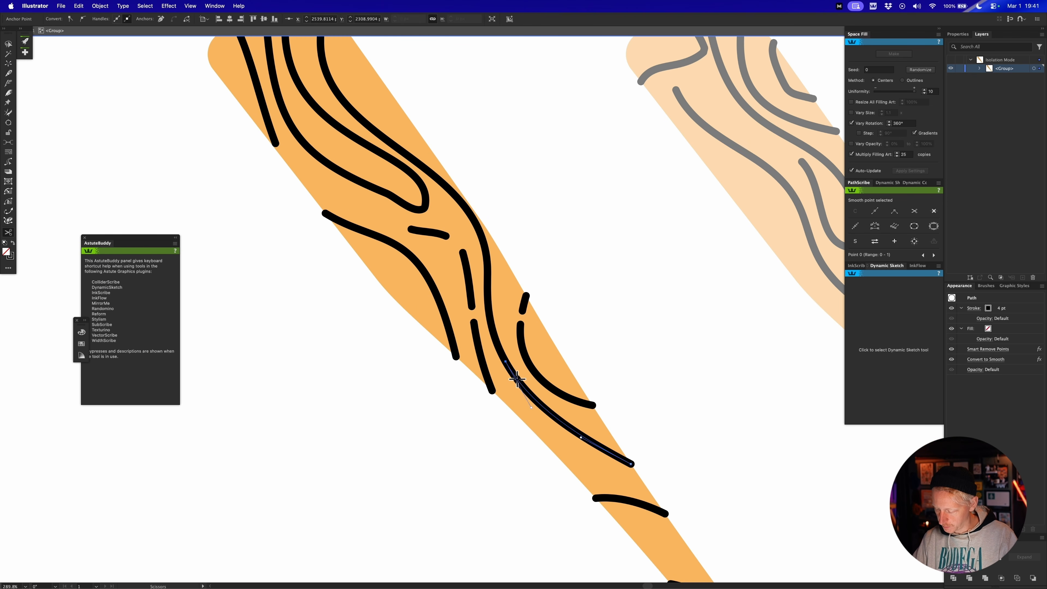
key(r)
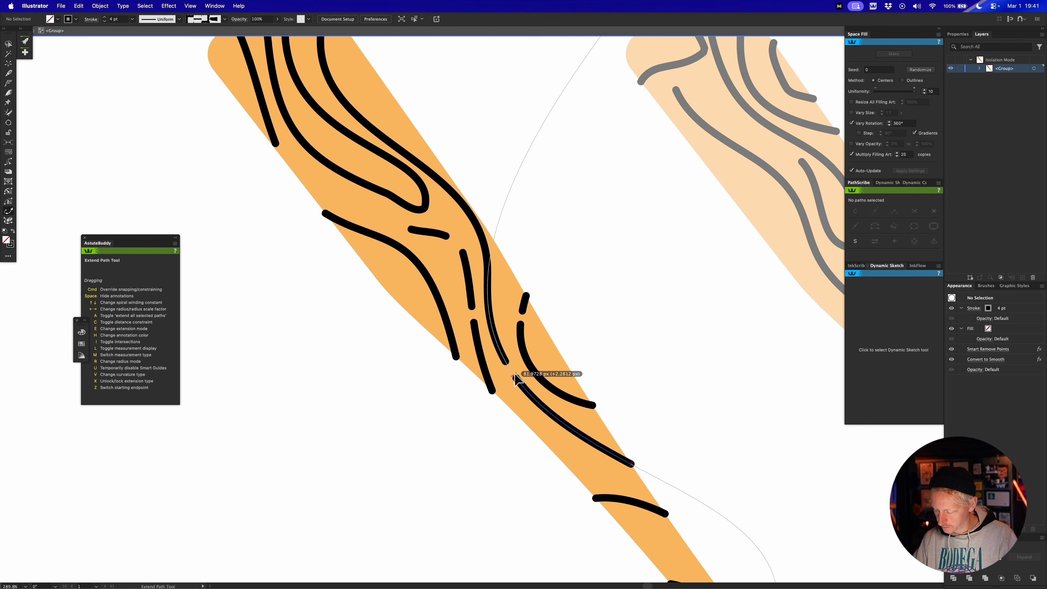
drag(575, 407, 566, 398)
mouse_move(467, 197)
mouse_down()
mouse_move(507, 321)
mouse_move(460, 319)
mouse_up()
key(Escape)
key(v)
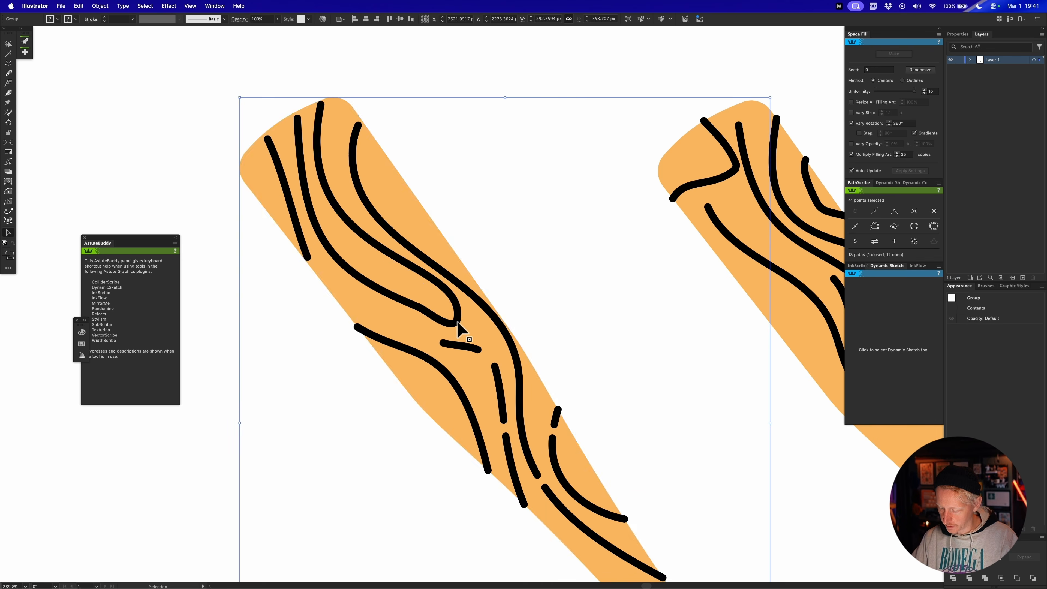
Isolate the bat group again and remove points from the loop-shaped grain line with the Smart Remove Brush.
double_click(460, 319)
click(461, 322)
key(r)
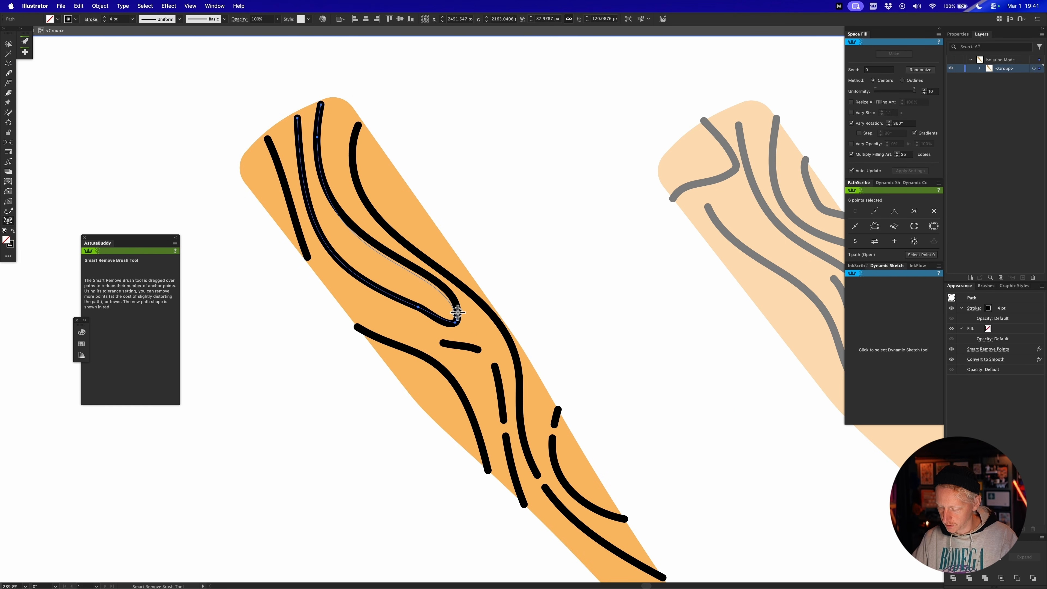
drag(462, 307, 421, 292)
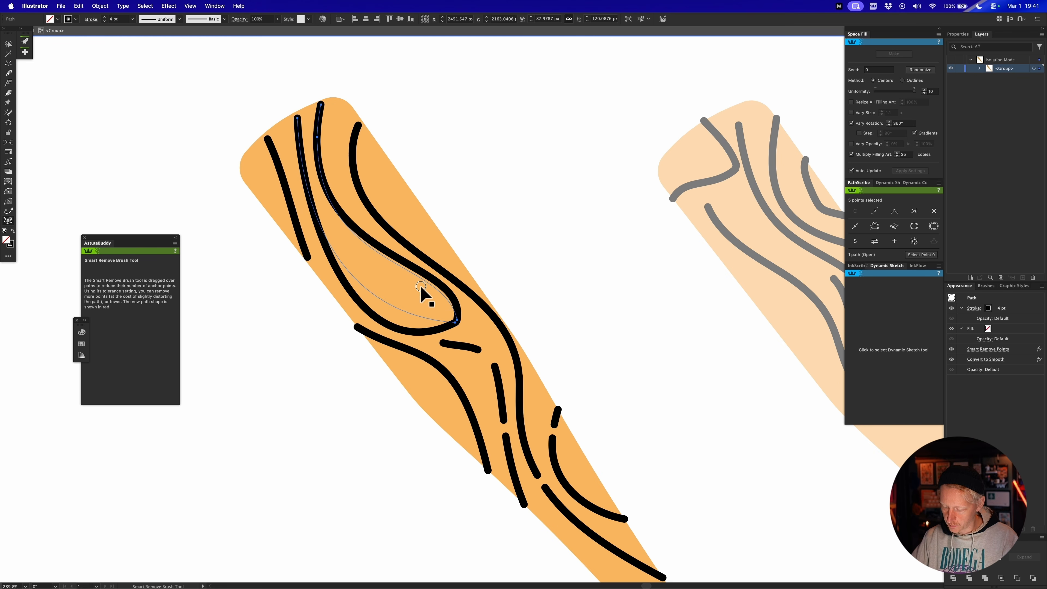
Reshape the loop-shaped grain line's curve by adjusting its anchor points and handles with the InkScribe tool.
key(a)
click(455, 318)
key(p)
drag(444, 259, 479, 285)
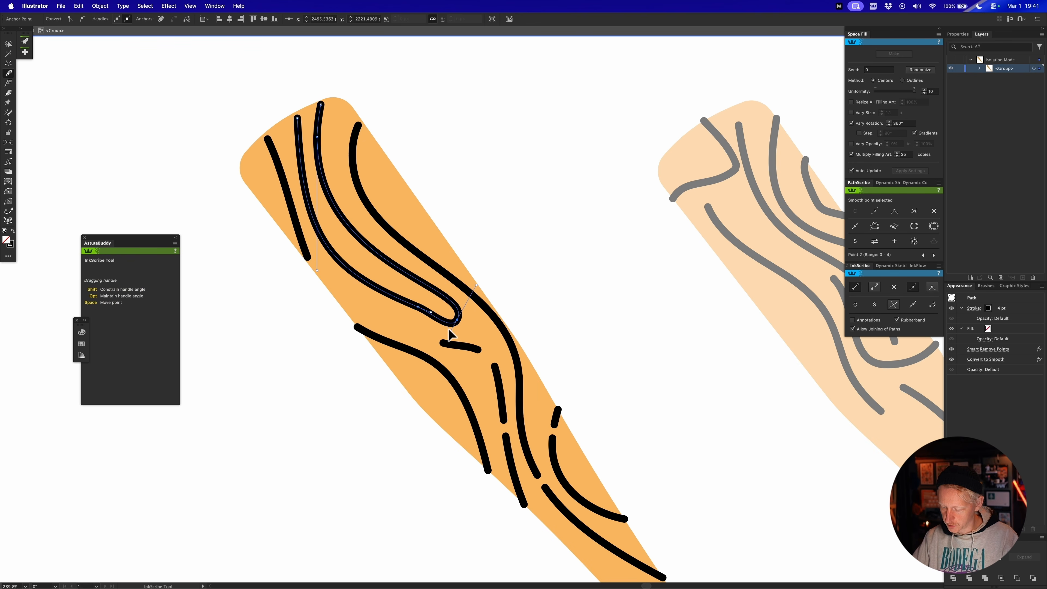
drag(449, 334, 449, 334)
scroll(449, 330, up, 5)
scroll(449, 330, left, 2)
click(345, 203)
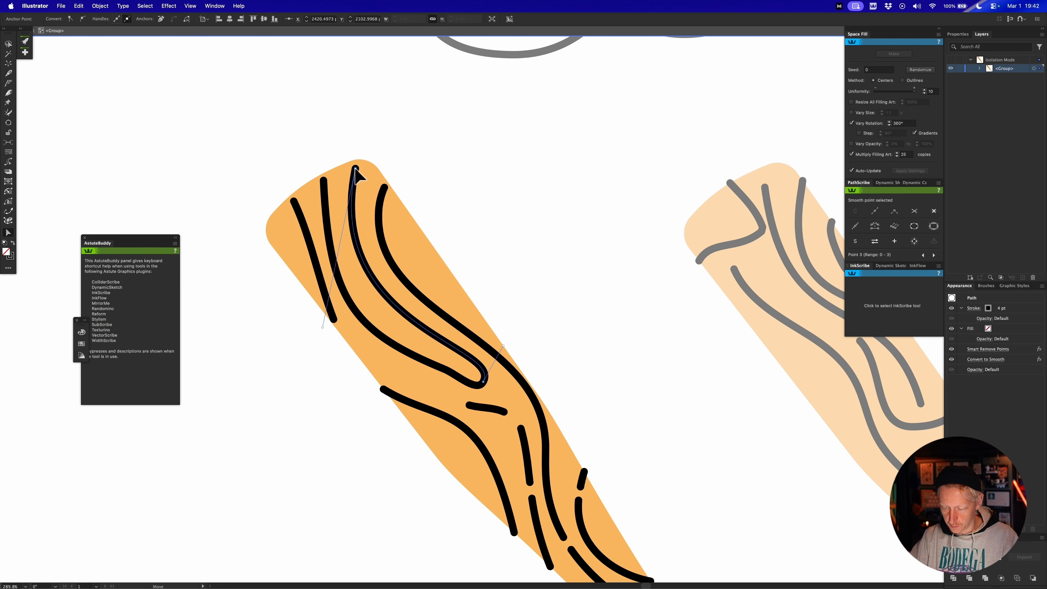
Leave the isolated group and place the finished wood-grain bat over the white bat in the character's hand.
scroll(429, 239, down, 5)
scroll(446, 239, down, 5)
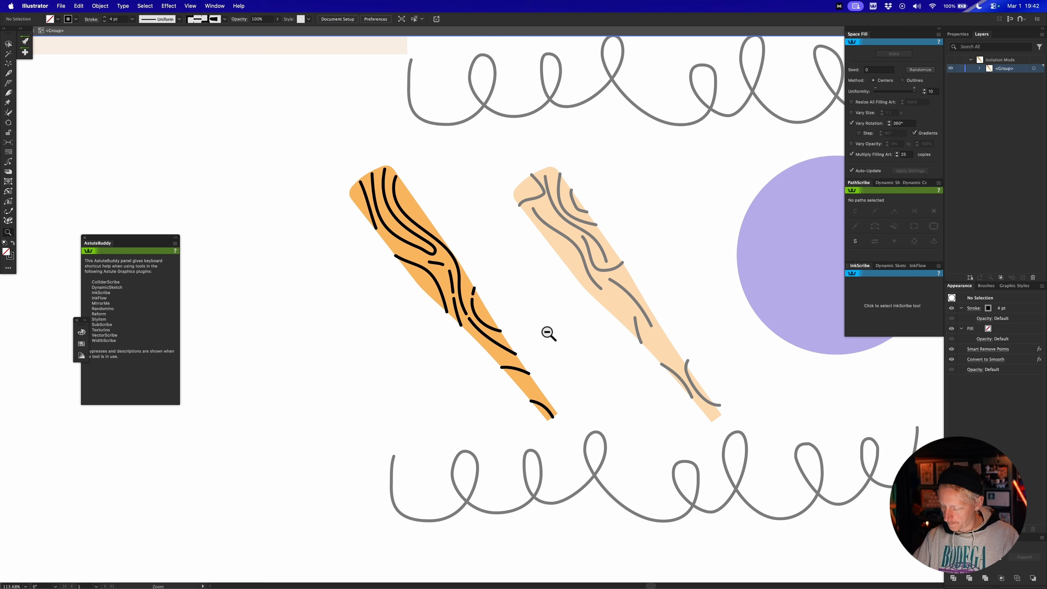
key(Escape)
scroll(591, 356, down, 2)
scroll(509, 404, down, 2)
scroll(524, 355, up, 10)
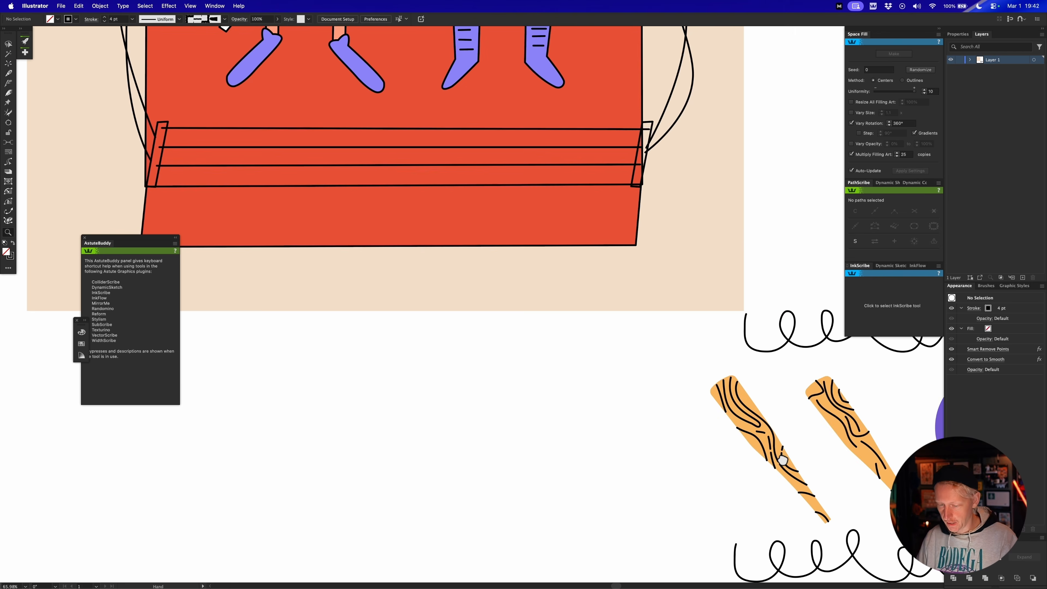
scroll(545, 391, down, 5)
scroll(545, 391, down, 1)
click(562, 414)
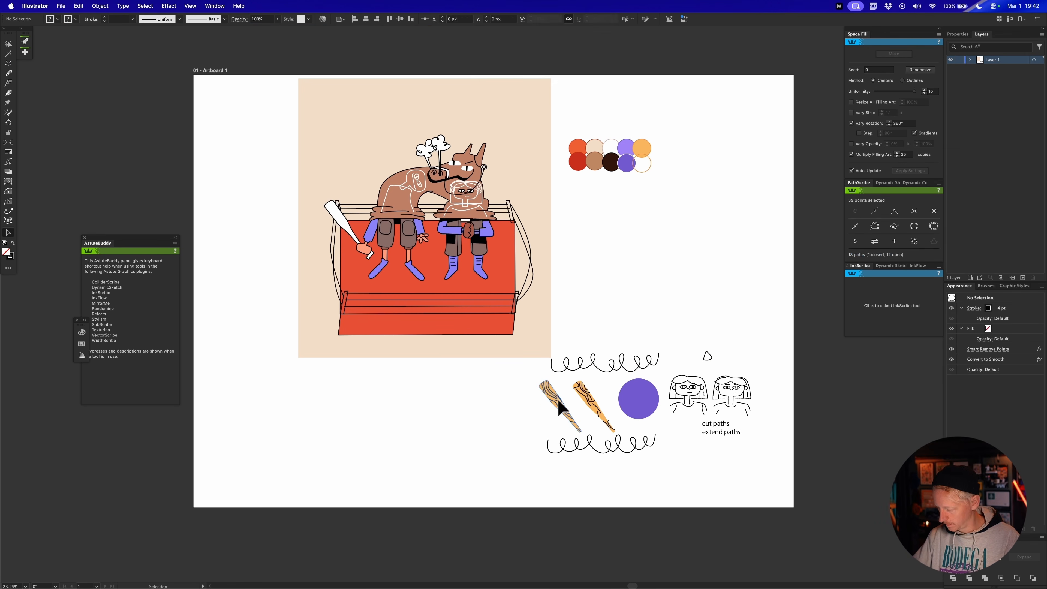
scroll(357, 207, up, 6)
key(super+v)
drag(492, 265, 310, 218)
Move the wood-grain bat behind the character's hand and delete the old white bat shape.
key(super+x)
key(a)
click(318, 226)
key(super+b)
click(322, 233)
click(334, 246)
key(Delete)
key(v)
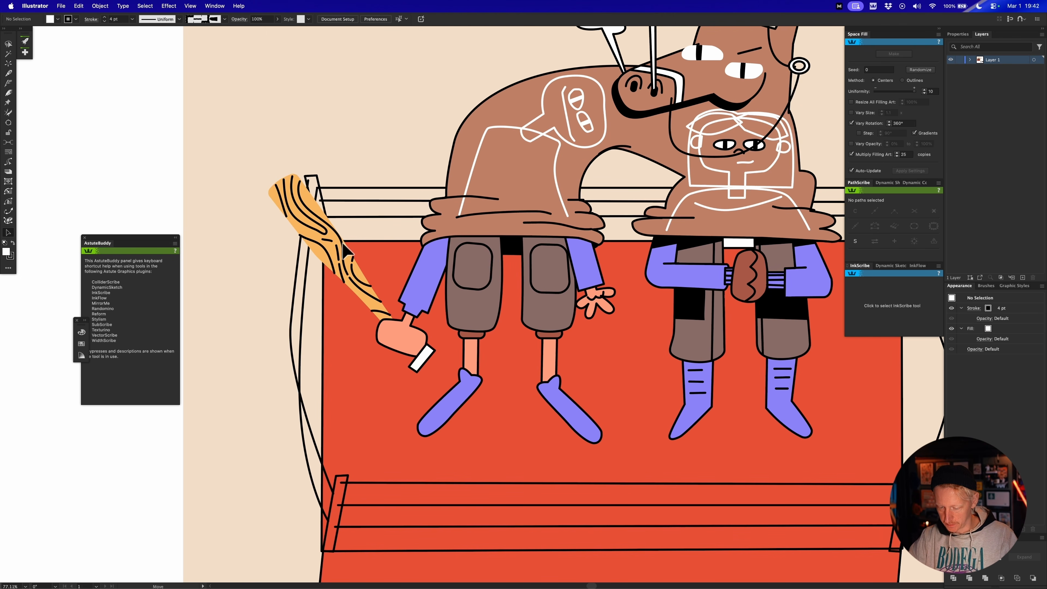
Redraw the wavy line down the middle of the brown oval between the second character's hands with Dynamic Sketch.
click(344, 246)
drag(710, 332, 462, 431)
key(super+shift+a)
drag(542, 363, 649, 367)
drag(614, 406, 715, 381)
key(n)
drag(572, 317, 587, 333)
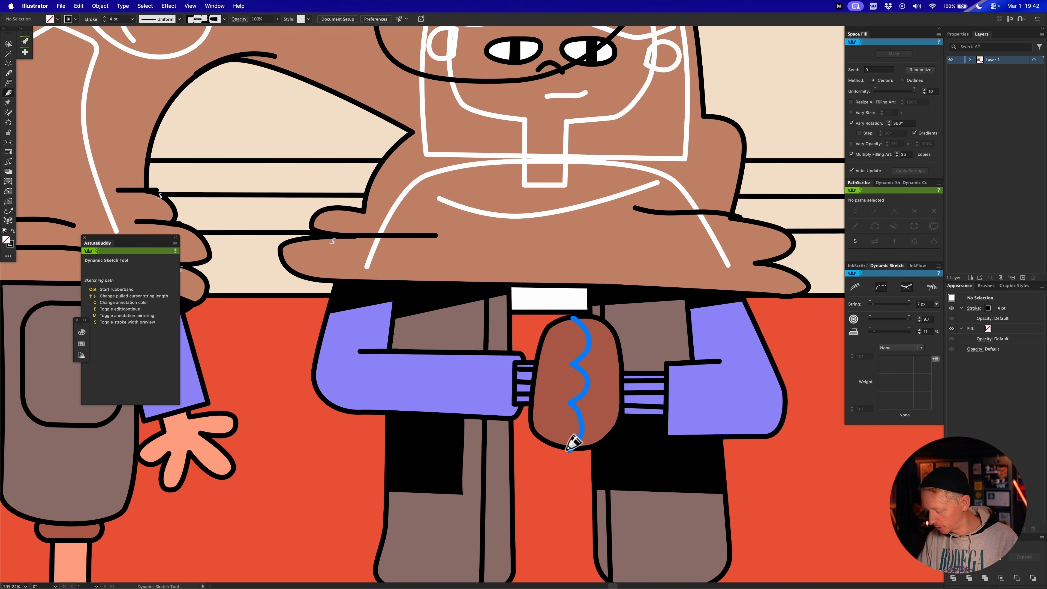
drag(573, 443, 570, 448)
Remove surplus points from the wavy line on the brown oval and fit its lower end to the oval's outline.
key(shift+minus)
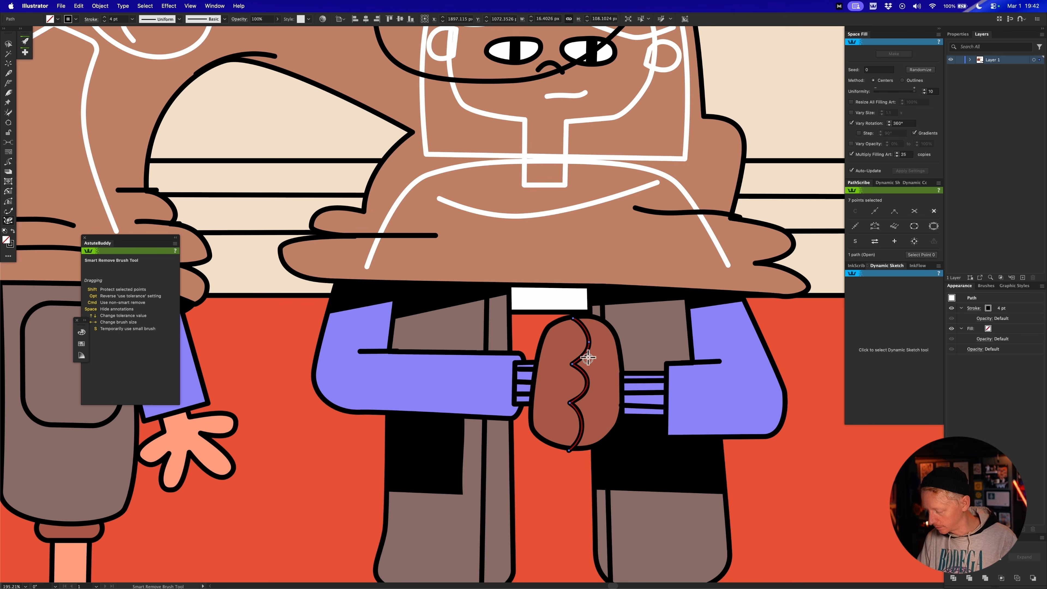
drag(588, 329, 588, 329)
key(a)
key(e)
super+click(569, 453)
drag(568, 449, 572, 445)
Adjust the upper end of the wavy line to meet the brown oval's top outline with the Extend Path tool.
key(n)
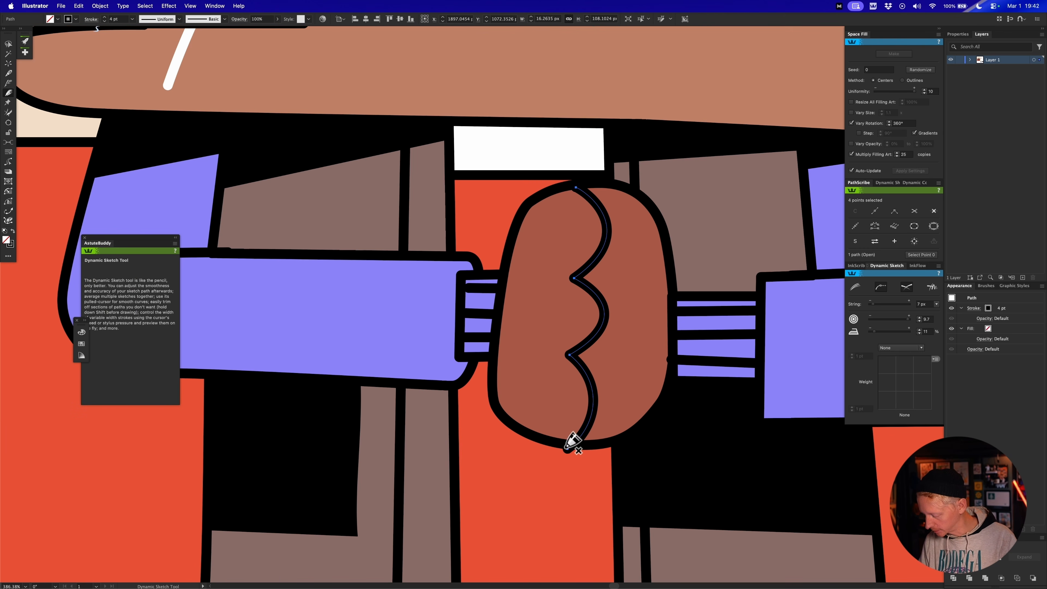
key(e)
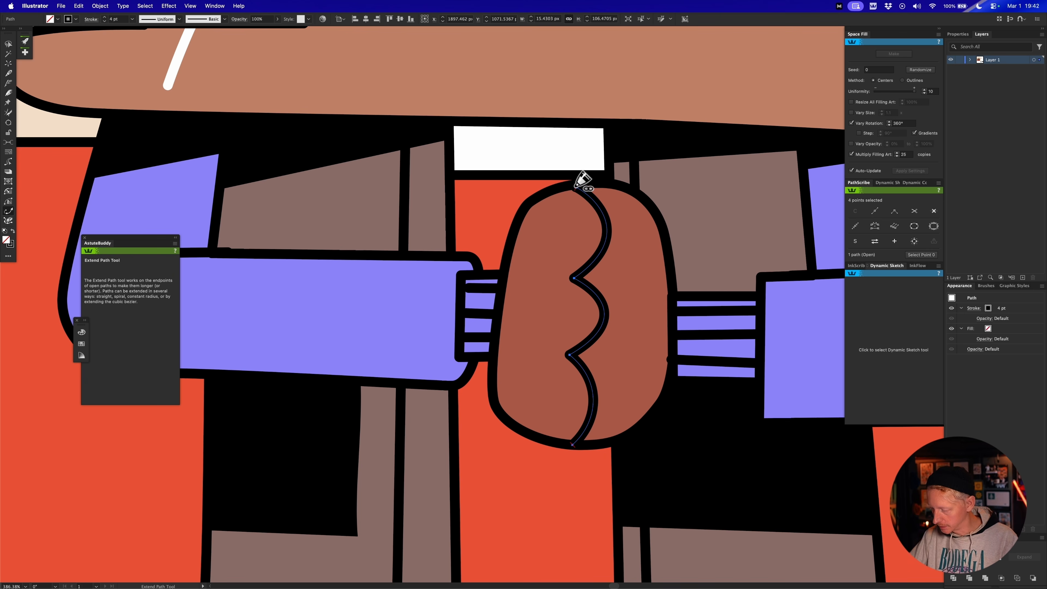
scroll(577, 187, up, 1)
drag(577, 188, 619, 178)
key(minus)
click(569, 202)
Sketch a short curved crease line on the palm of the first character's open hand with Dynamic Sketch.
key(z)
drag(690, 201, 521, 269)
mouse_move(618, 381)
mouse_down()
mouse_move(586, 388)
mouse_move(516, 440)
mouse_move(481, 445)
mouse_up()
mouse_move(540, 411)
mouse_down()
mouse_move(715, 409)
mouse_move(683, 417)
mouse_move(671, 407)
mouse_up()
key(super+shift+a)
key(n)
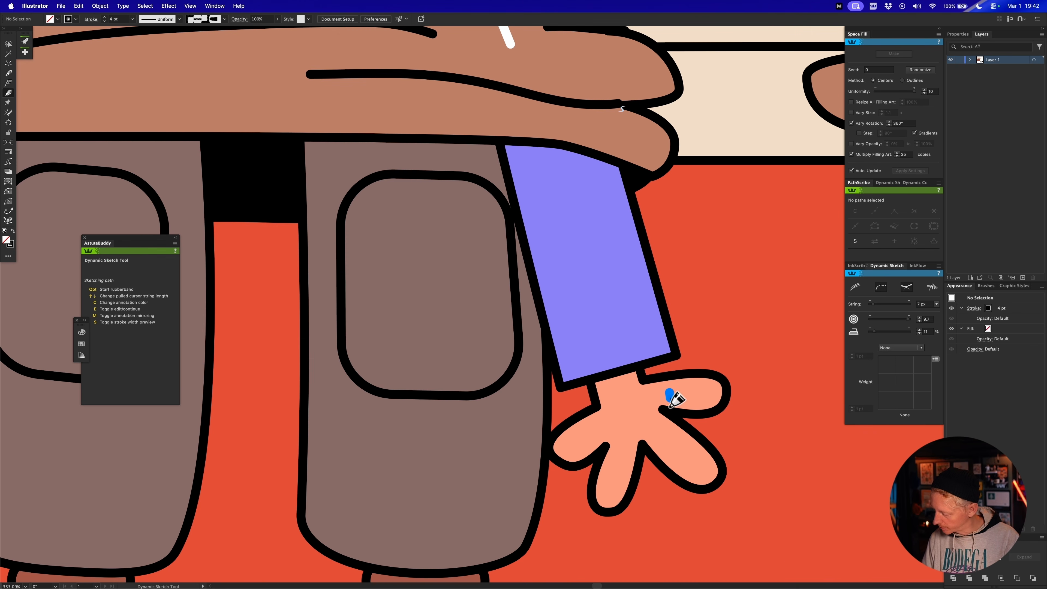
drag(609, 421, 610, 421)
Simplify the crease line on the open hand and adjust its end with the Extend Path tool.
key(minus)
drag(676, 398, 671, 403)
key(r)
key(e)
drag(662, 385, 566, 448)
key(v)
key(z)
alt+click(566, 448)
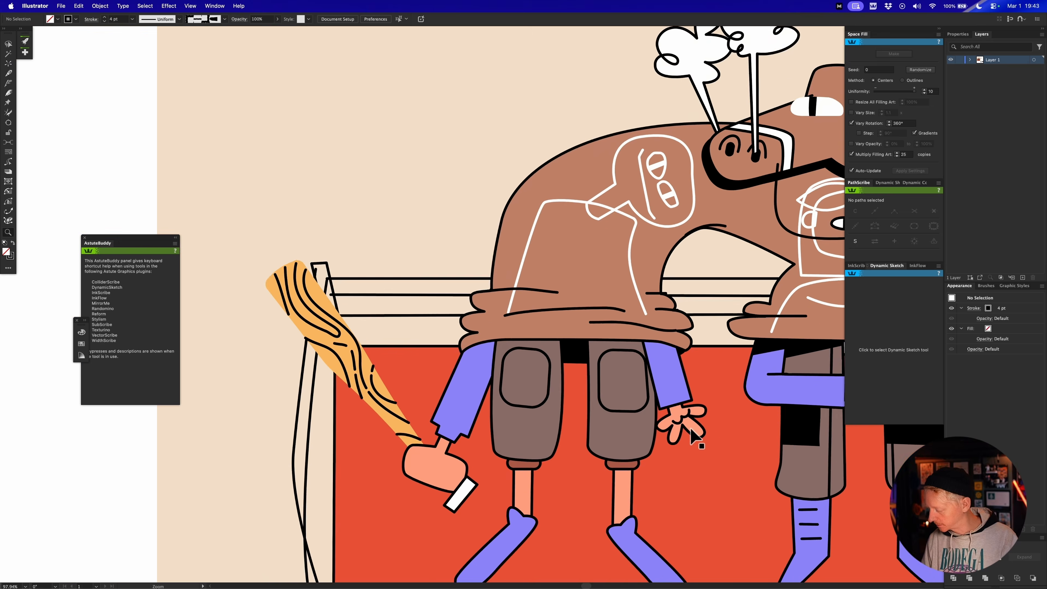
alt+click(566, 448)
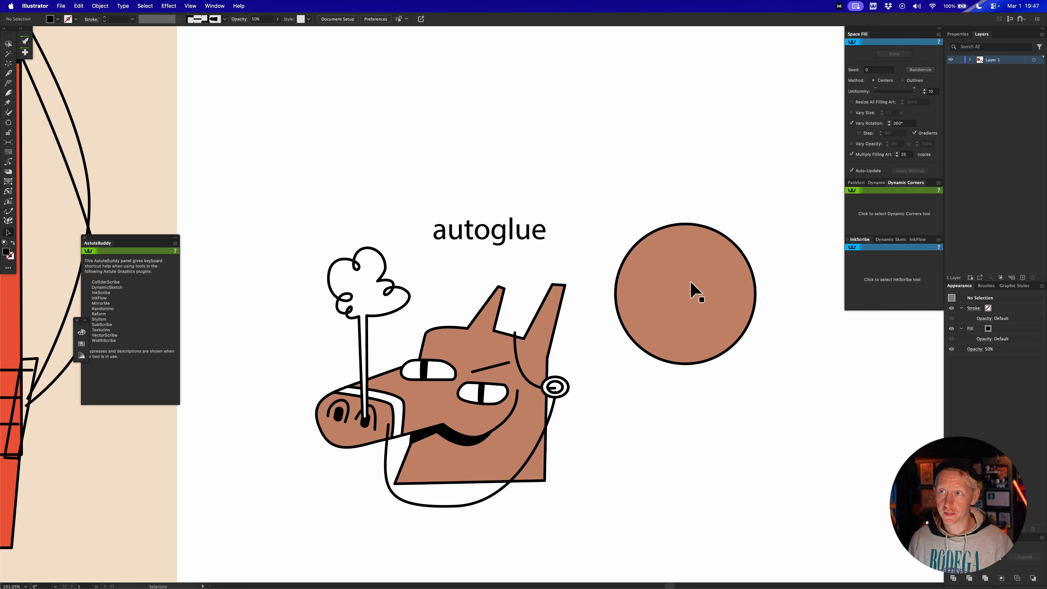
Disable AutoGlue in the PathScribe options.
drag(691, 290, 673, 274)
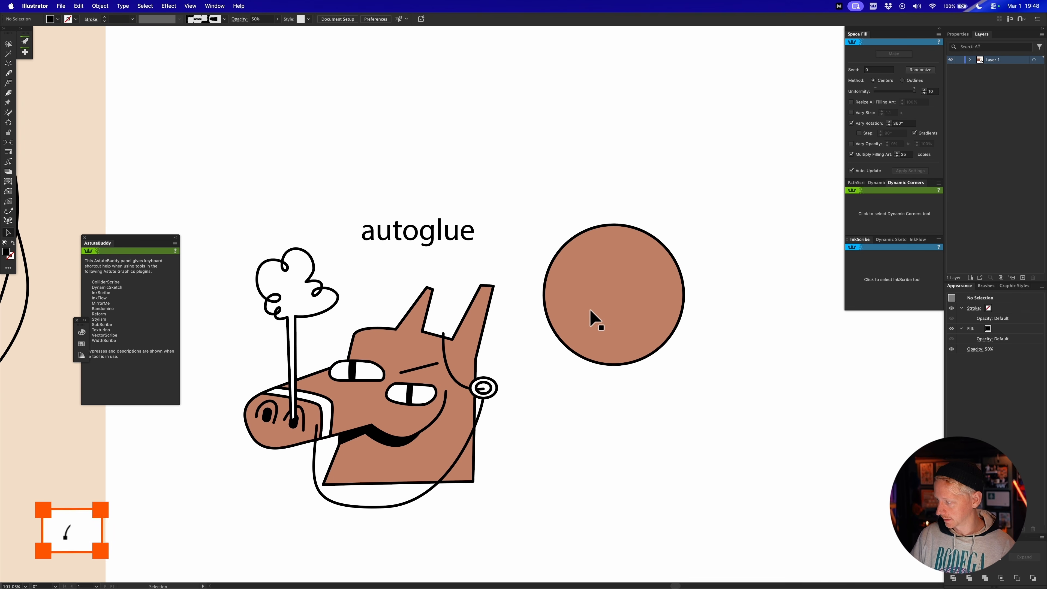
key(p)
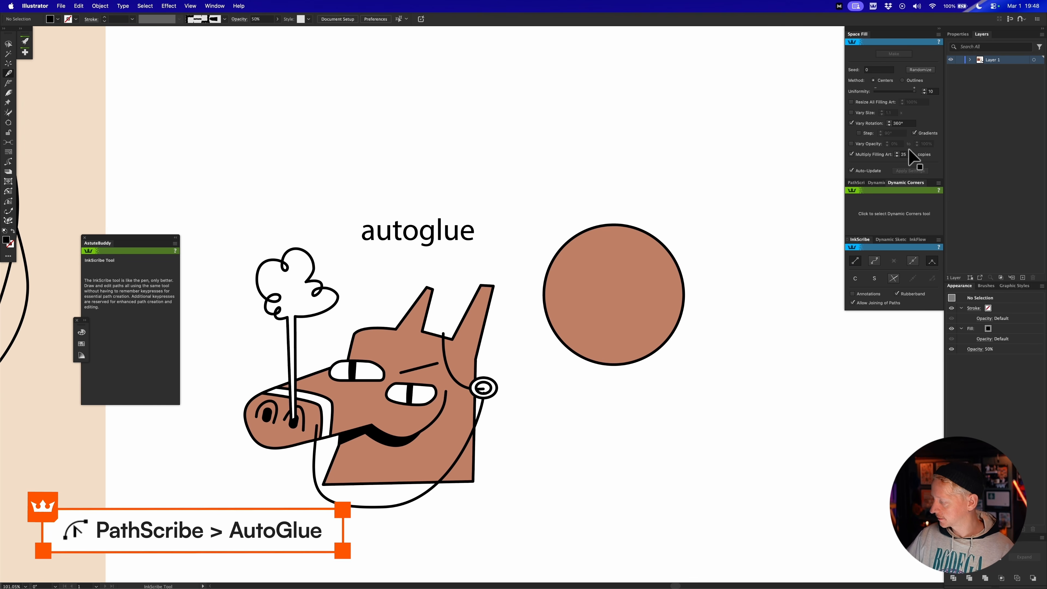
click(864, 182)
click(940, 182)
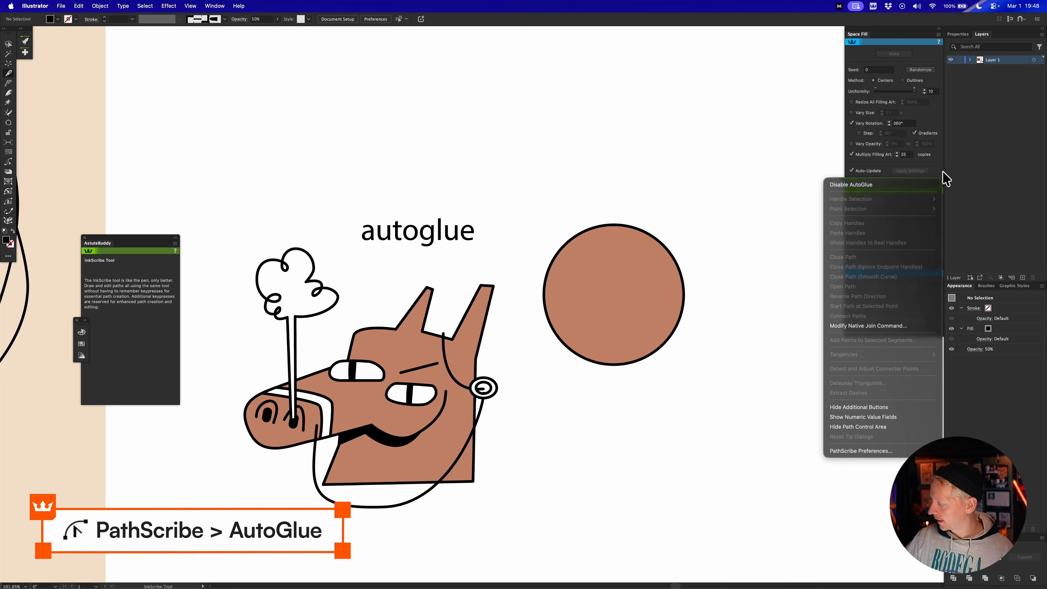
click(942, 171)
click(938, 183)
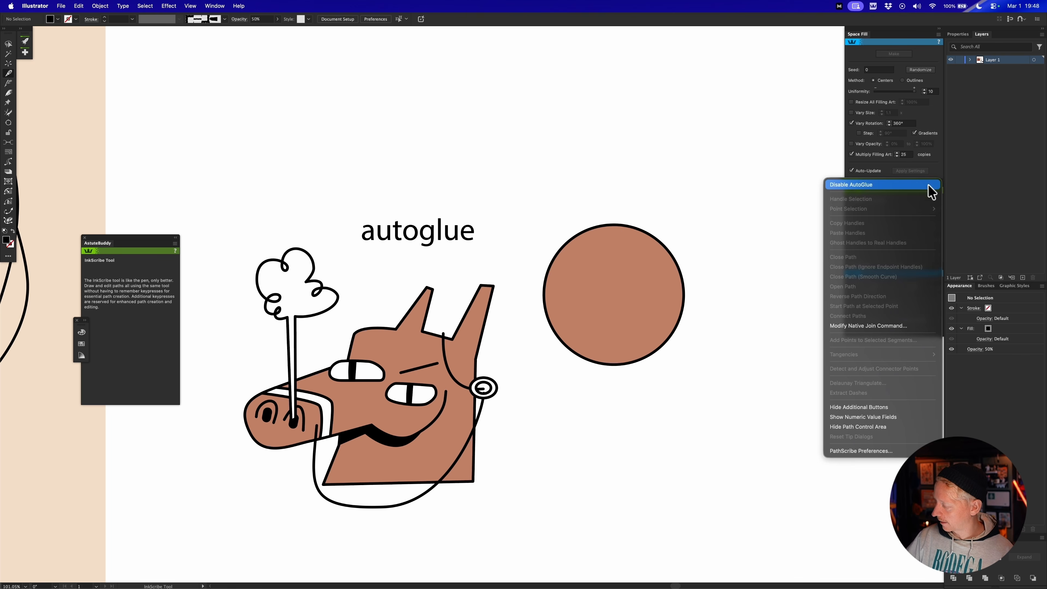
click(856, 187)
Enable AutoGlue in the PathScribe options and dismiss its explanation dialog.
click(937, 184)
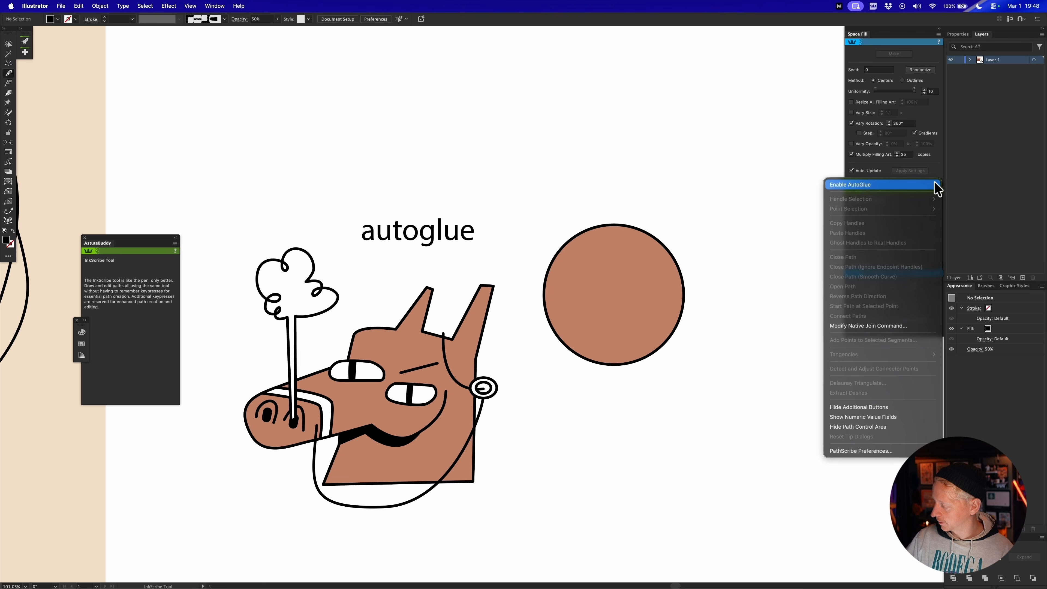
click(864, 184)
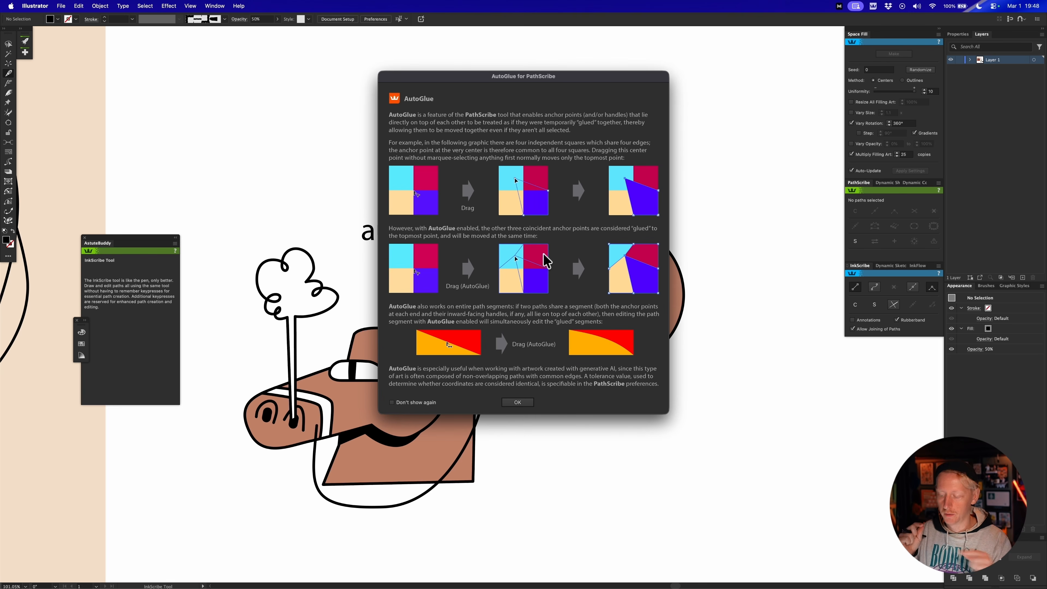
click(517, 403)
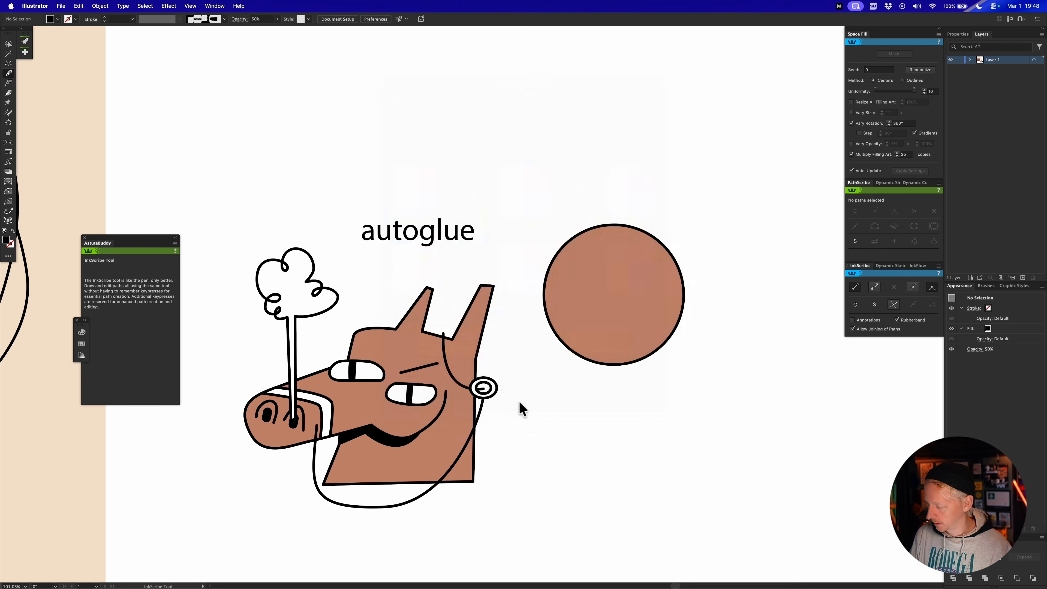
Examine the AutoGlue tolerance setting in the PathScribe preferences.
click(937, 183)
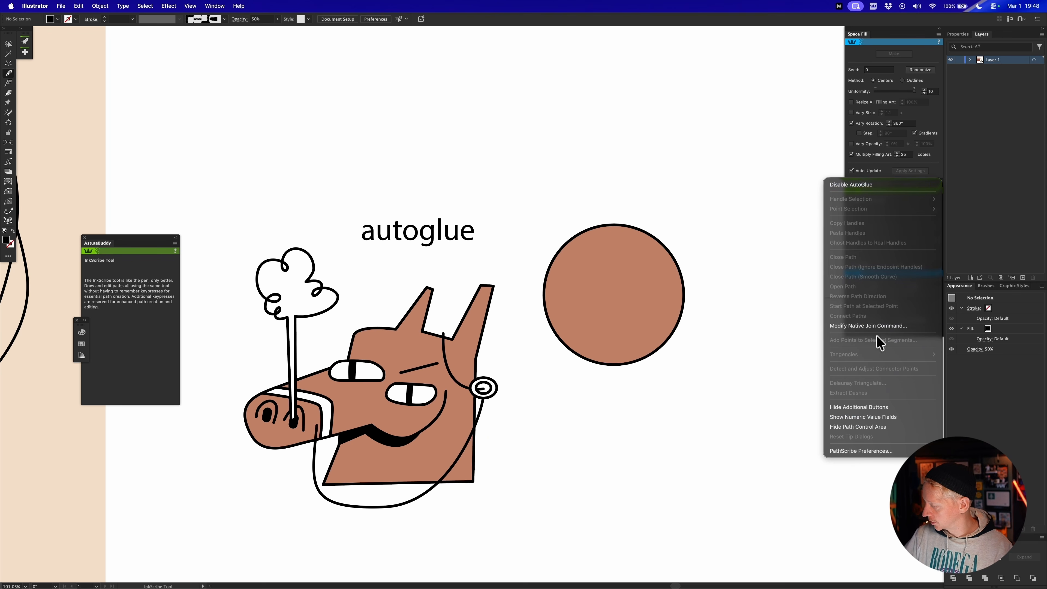
click(870, 451)
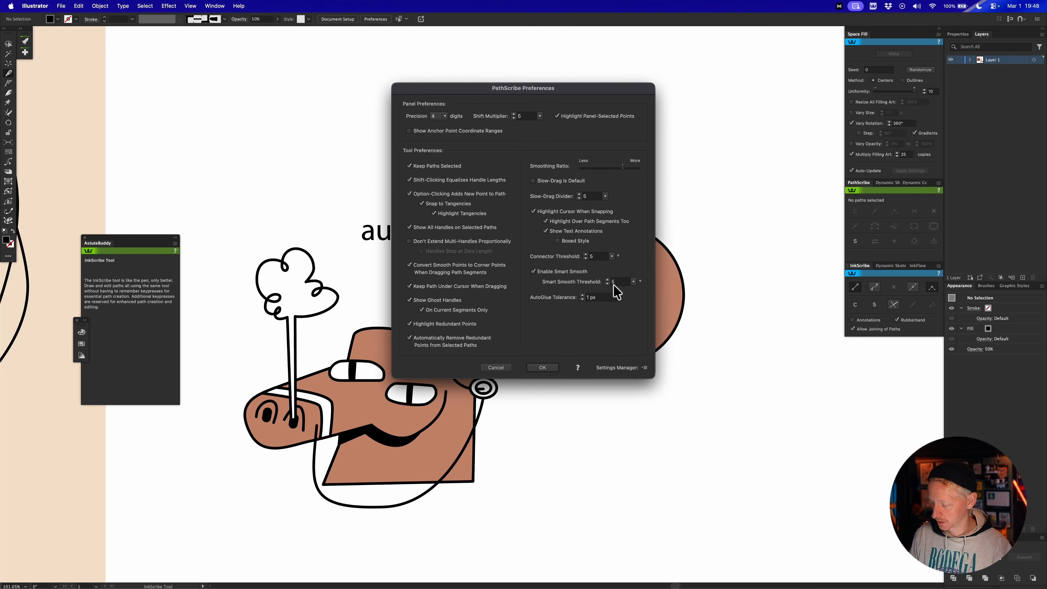
click(542, 367)
Draw a second, slightly larger circle overlapping the upper right of the brown circle with the Circle by Points tool.
key(l)
drag(654, 285, 615, 263)
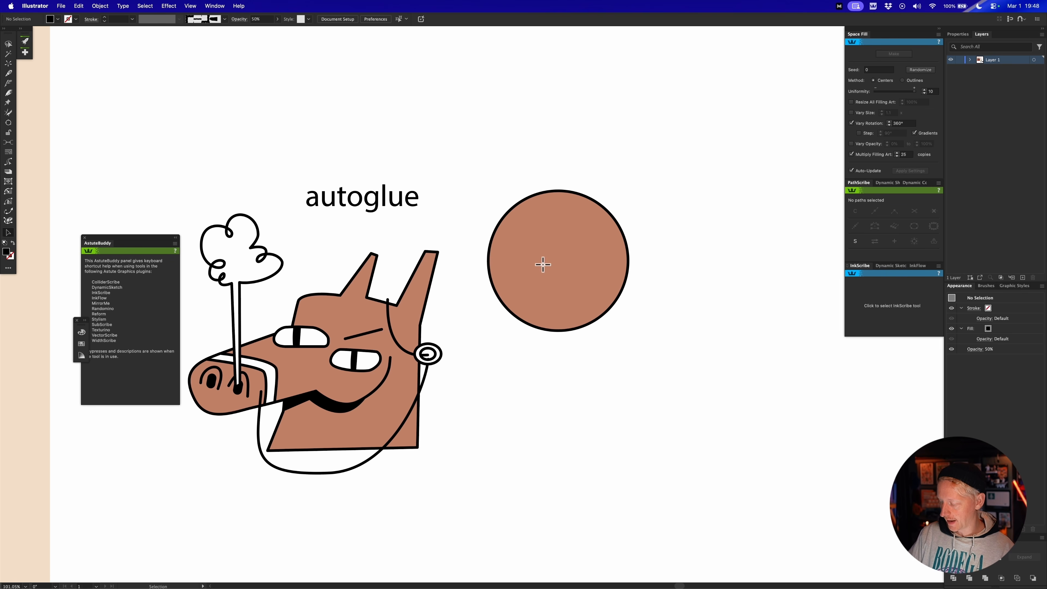
drag(540, 264, 559, 253)
key(super+z)
drag(629, 160, 539, 288)
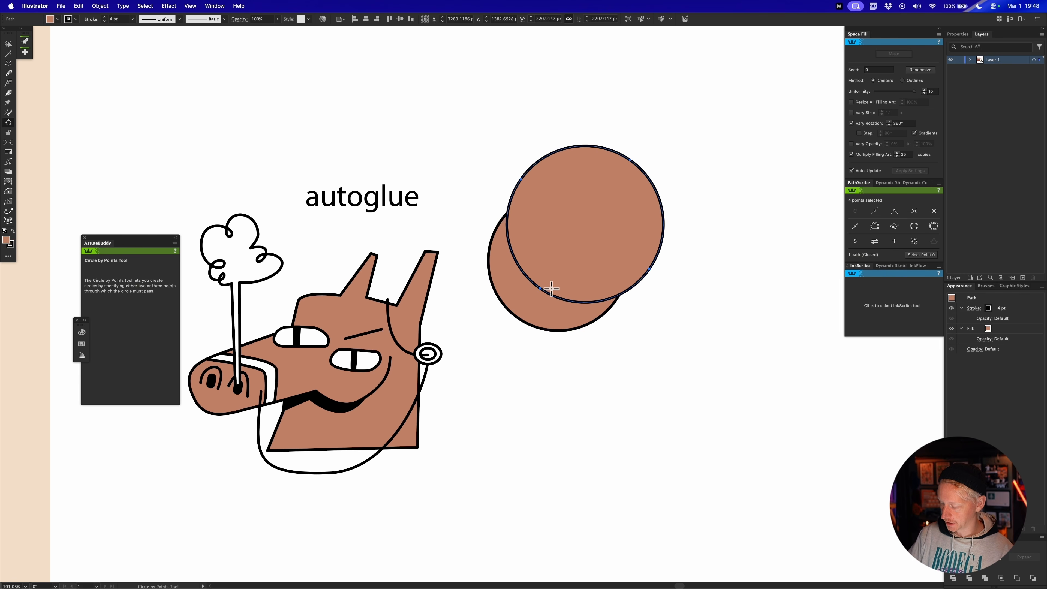
Select both overlapping circles and cut away the second circle with Shape Builder to leave a crescent shadow shape.
key(a)
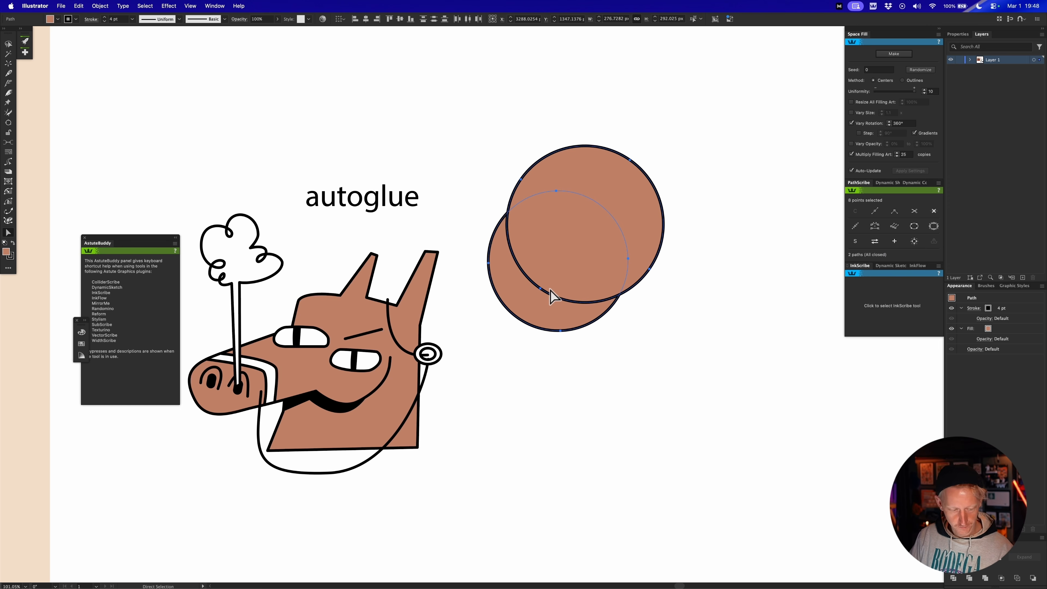
key(super+4)
key(super+z)
key(shift+m)
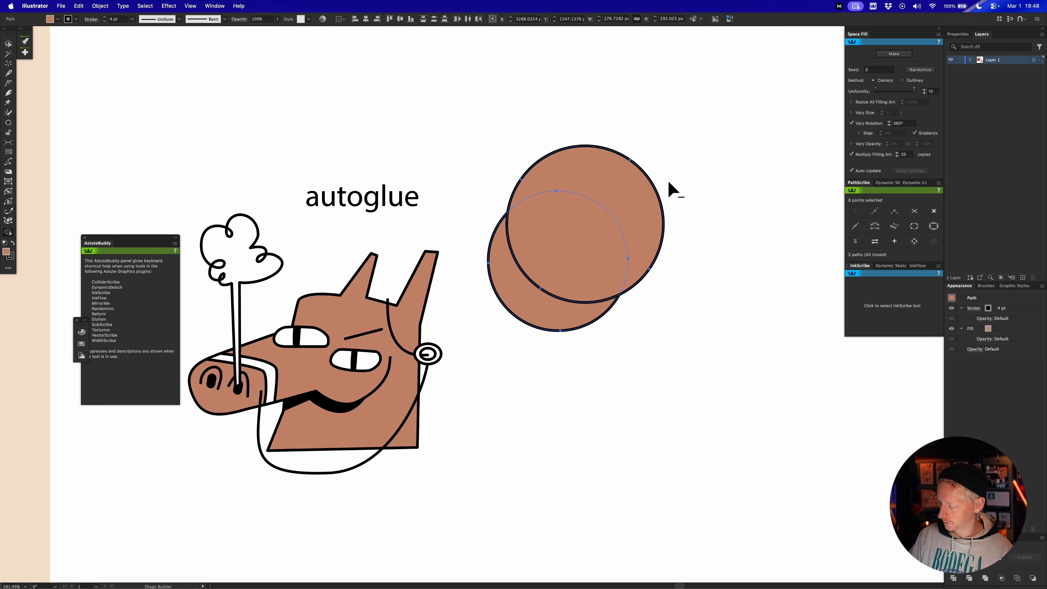
alt+click(574, 239)
Fill the crescent on the circle with the black of the mouth shadow using the Eyedropper.
key(a)
key(super+shift+a)
click(555, 314)
key(super+z)
key(v)
key(i)
click(331, 407)
key(v)
key(super+shift+a)
mouse_move(569, 310)
mouse_down()
mouse_move(559, 302)
mouse_move(596, 300)
mouse_move(626, 250)
mouse_move(556, 307)
mouse_move(569, 285)
mouse_up()
key(super+z)
key(super+shift+a)
click(580, 293)
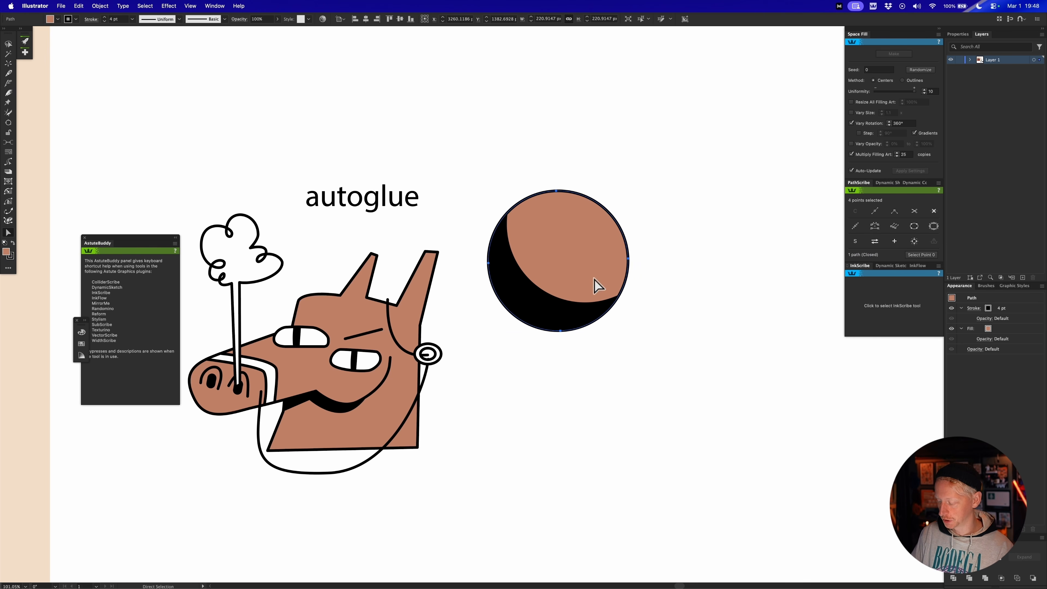
Try to stretch the circle and its black shadow downward by moving their anchor points separately with Direct Selection.
key(v)
key(a)
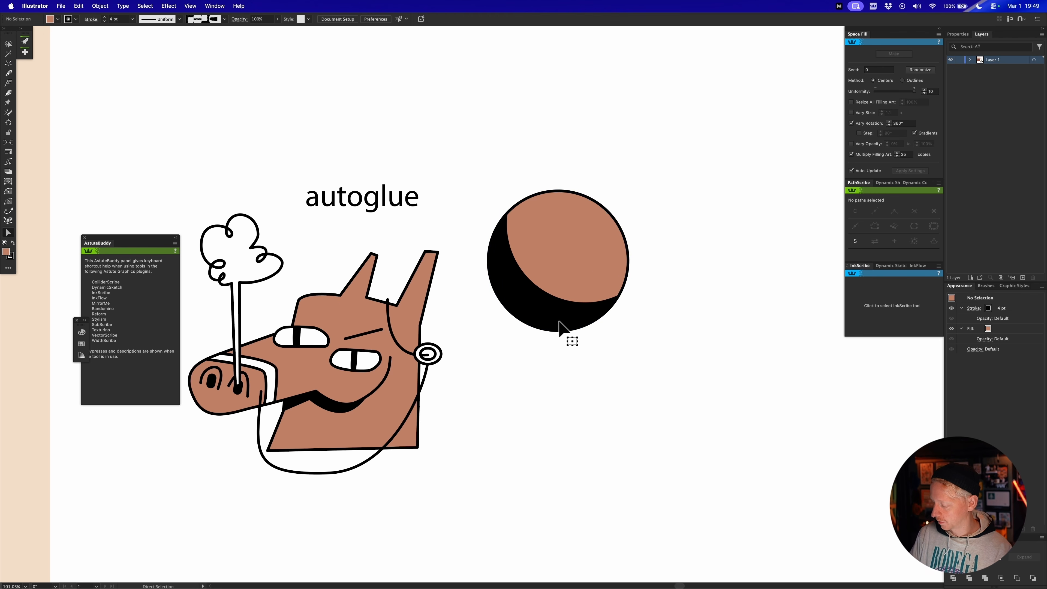
click(560, 331)
drag(560, 331, 553, 374)
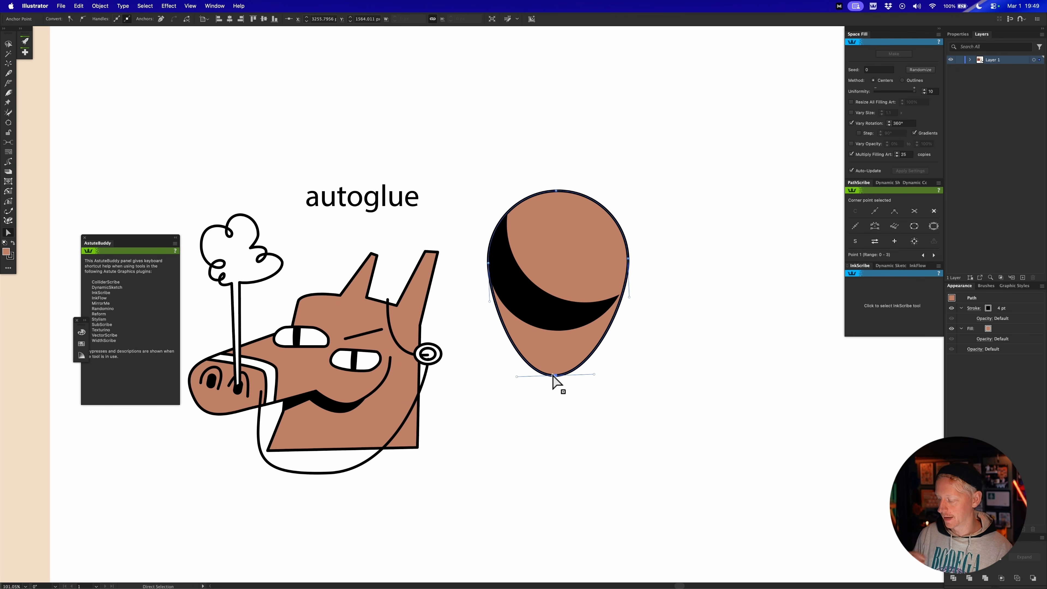
drag(559, 329, 655, 310)
drag(677, 220, 684, 218)
drag(662, 262, 740, 278)
key(super+space)
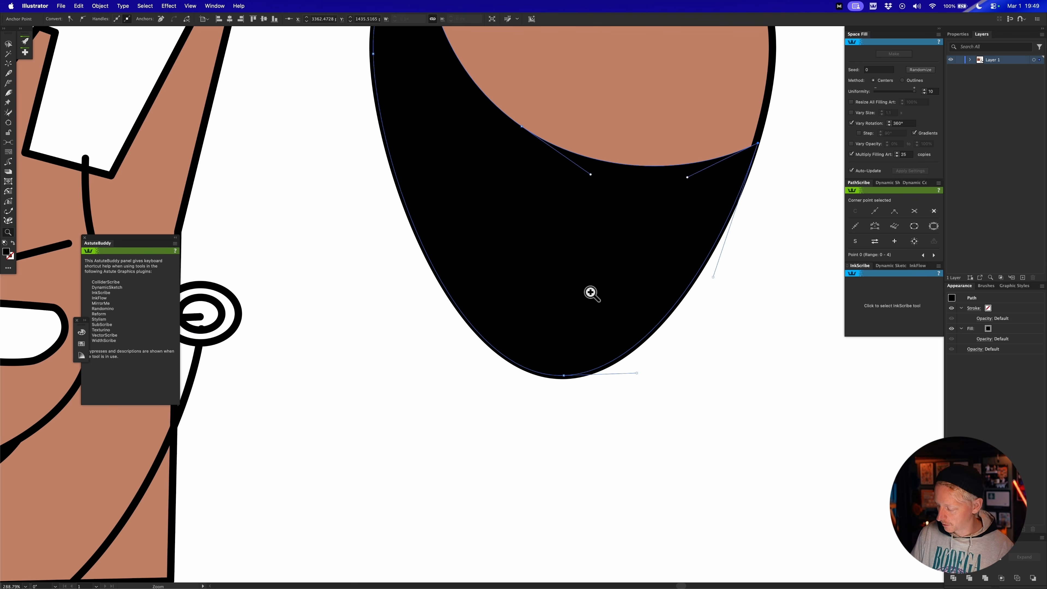
Try recolouring the circle's black shadow to red #c9321f to check its edge against the outline.
double_click(7, 253)
click(159, 146)
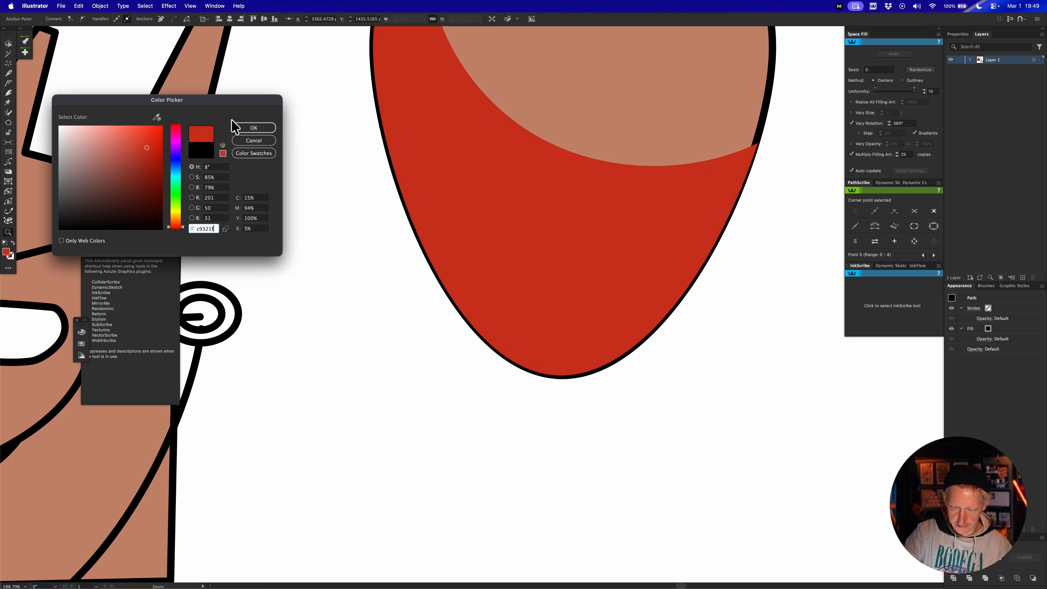
click(239, 124)
drag(614, 368, 684, 366)
mouse_move(516, 382)
mouse_down()
mouse_move(512, 373)
mouse_move(527, 374)
mouse_up()
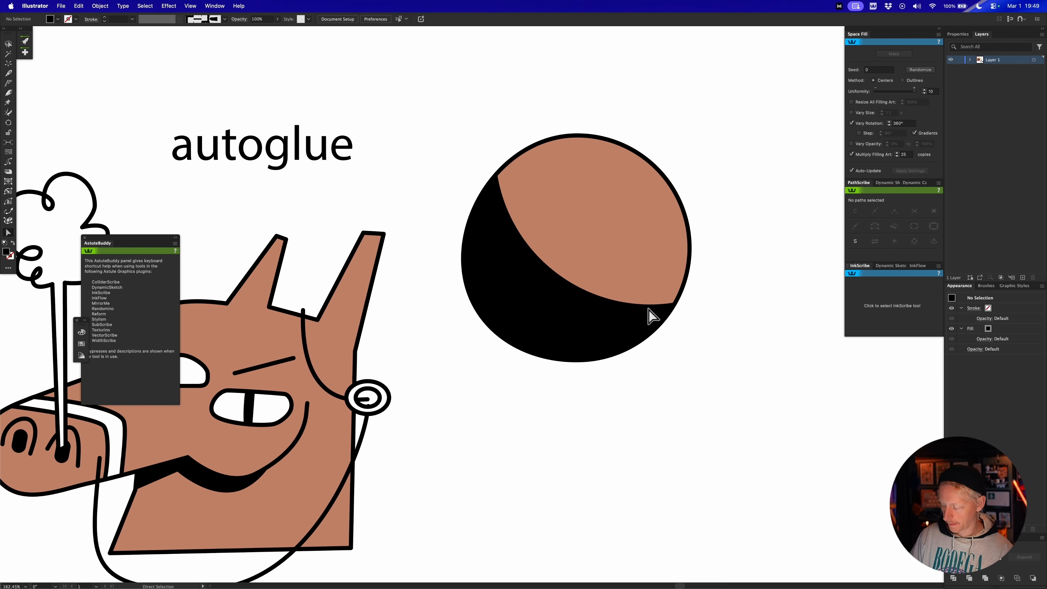
Move the glued right corner and bottom anchors of the circle and its shadow together with the PathScribe tool.
key(shift+p)
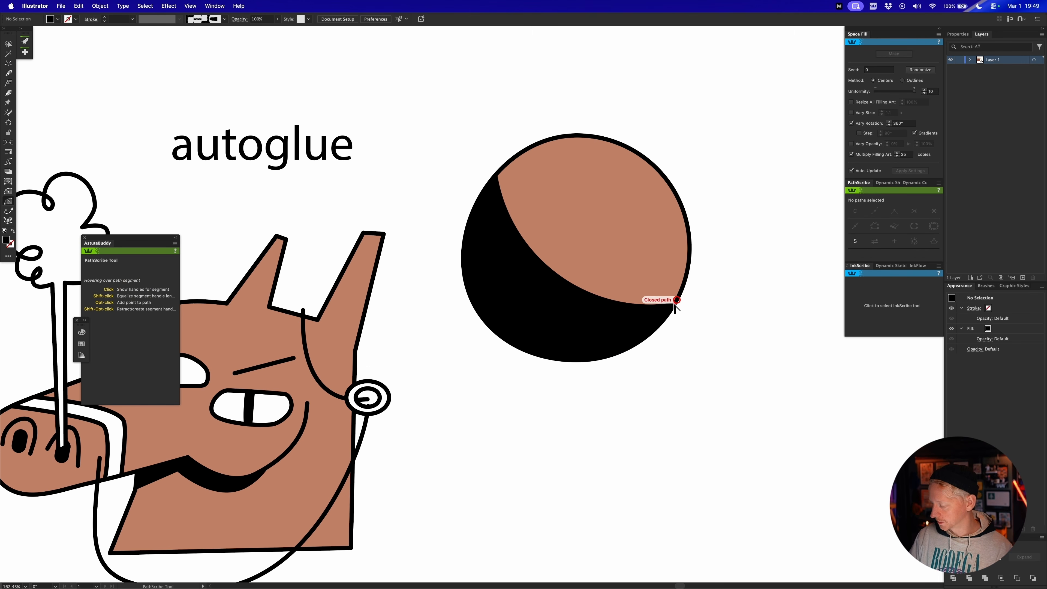
click(676, 304)
mouse_move(675, 305)
mouse_down()
mouse_move(709, 330)
mouse_move(740, 326)
mouse_move(652, 297)
mouse_move(662, 304)
mouse_move(636, 258)
mouse_move(619, 268)
mouse_move(682, 313)
mouse_up()
mouse_move(579, 362)
mouse_down()
mouse_move(584, 410)
mouse_move(575, 346)
mouse_up()
click(582, 389)
click(582, 379)
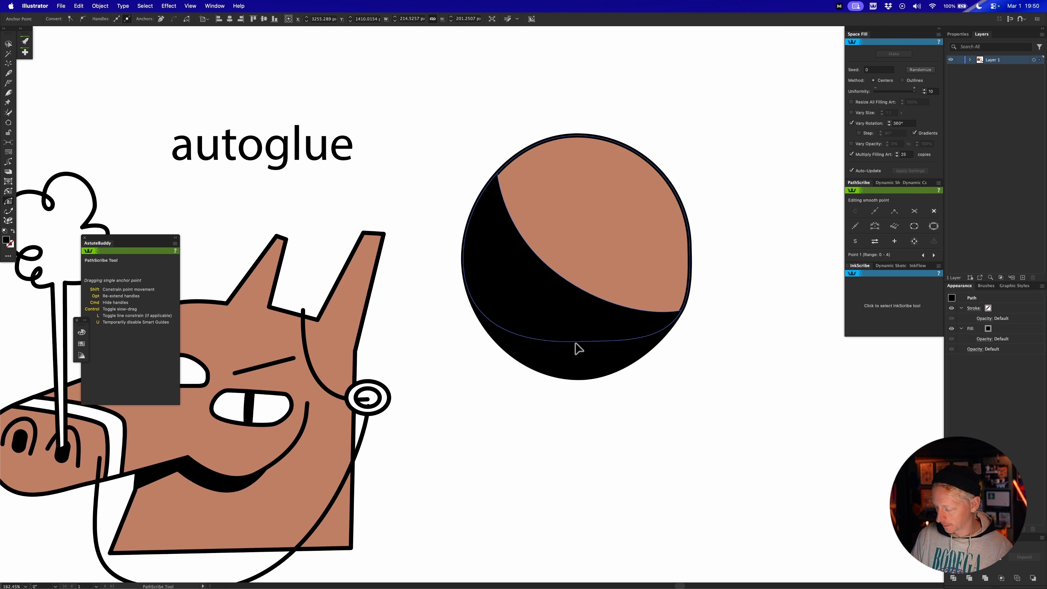
Reshape the circle and shadow further by pulling their shared right corner outward with the PathScribe tool.
click(633, 275)
click(683, 311)
click(683, 310)
drag(683, 314, 743, 341)
drag(524, 396, 664, 339)
key(a)
drag(503, 348, 811, 293)
drag(647, 324, 568, 324)
click(568, 343)
key(a)
key(shift+a)
mouse_move(477, 362)
mouse_down()
mouse_move(488, 371)
mouse_move(425, 383)
mouse_move(490, 358)
mouse_move(479, 363)
mouse_move(491, 369)
mouse_move(491, 387)
mouse_move(499, 358)
mouse_move(468, 365)
mouse_move(503, 361)
mouse_move(468, 362)
mouse_up()
key(super+z)
key(super+z)
key(e)
key(super+shift+a)
key(p)
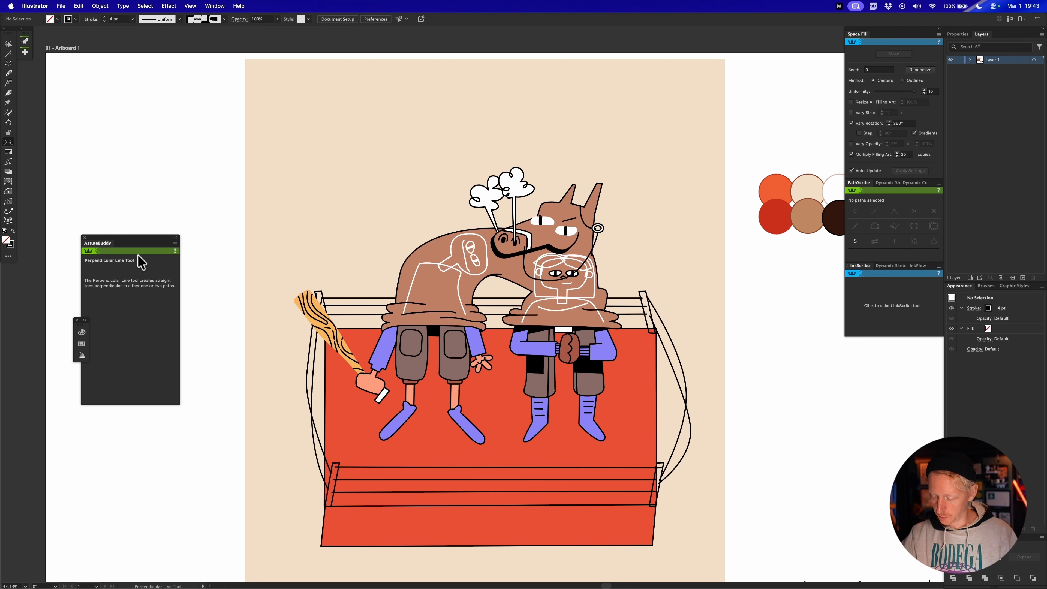
Try sketching a row of short hair strokes along the first character's curved back with Dynamic Sketch.
key(super+space)
drag(602, 227, 666, 206)
mouse_move(381, 214)
mouse_down()
mouse_move(400, 218)
mouse_move(505, 167)
mouse_up()
key(n)
drag(347, 250, 326, 217)
drag(370, 234, 345, 187)
mouse_move(395, 216)
mouse_down()
mouse_move(375, 173)
mouse_move(398, 154)
mouse_up()
drag(437, 199, 424, 150)
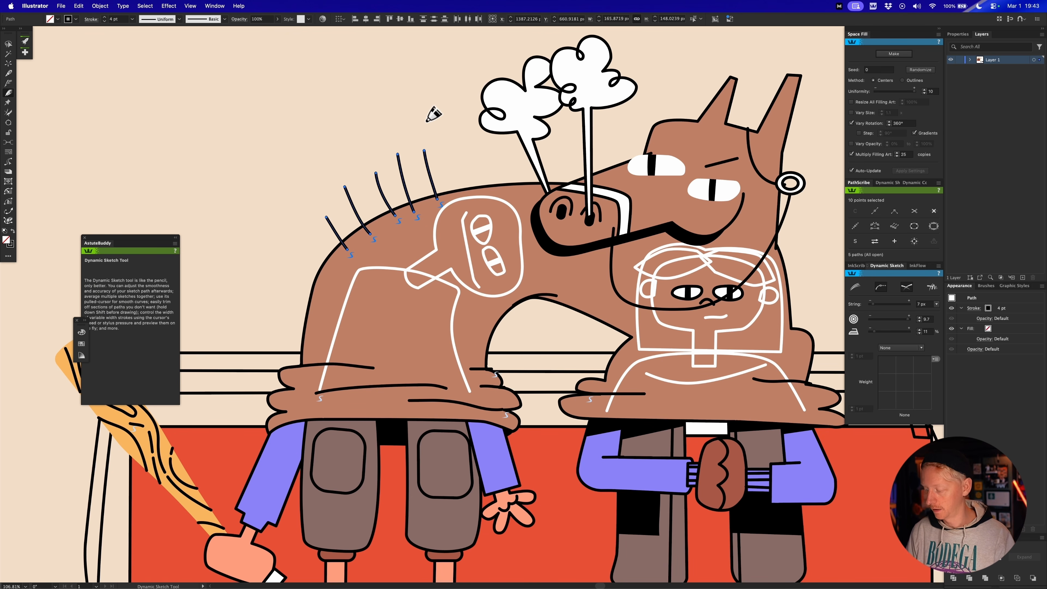
key(super+z)
key(super+z)
key(super+z)
key(super+z)
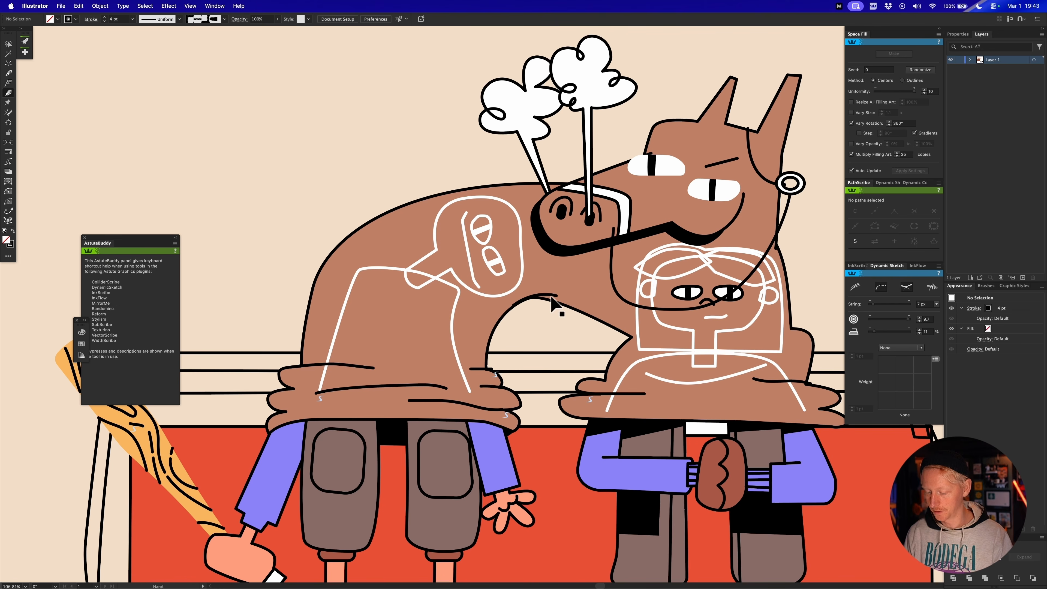
Draw a circle about 213 px wide above the wooden bat and give it the characters' brown fill and black outline.
drag(540, 283, 545, 280)
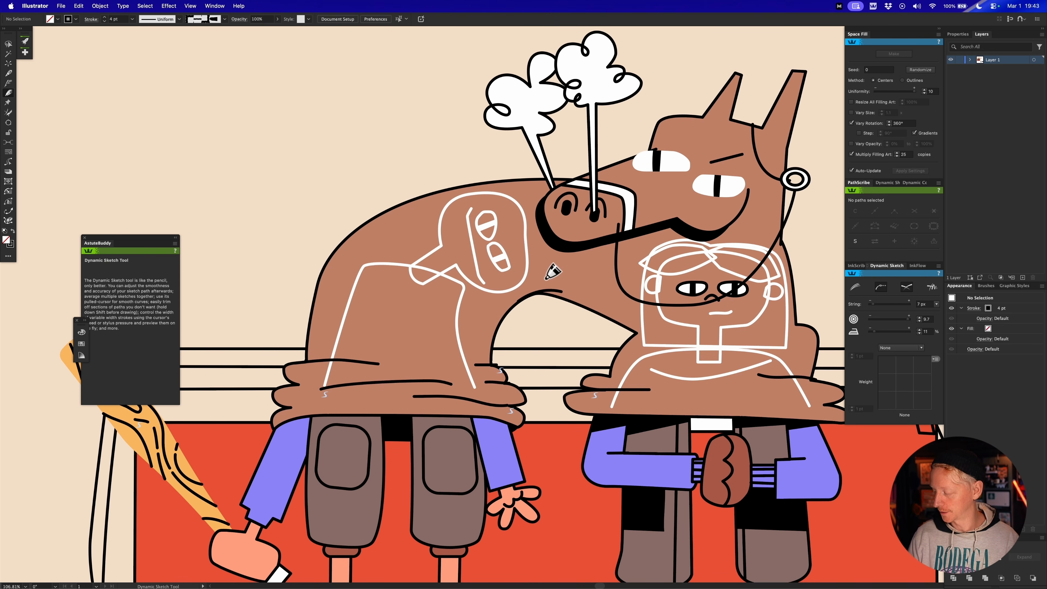
drag(552, 272, 565, 276)
key(a)
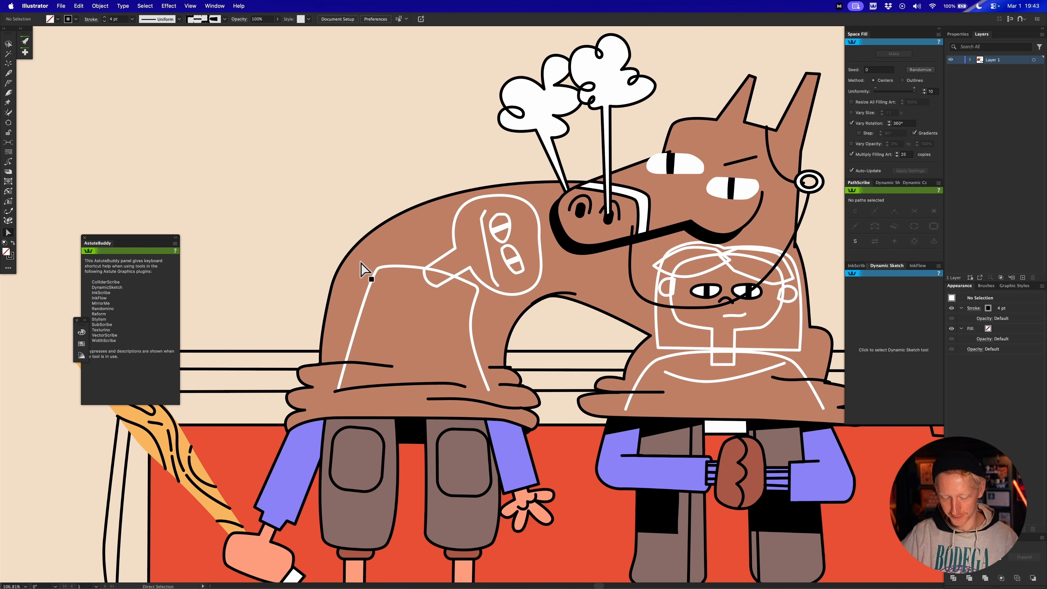
scroll(458, 265, left, 10)
scroll(458, 265, up, 5)
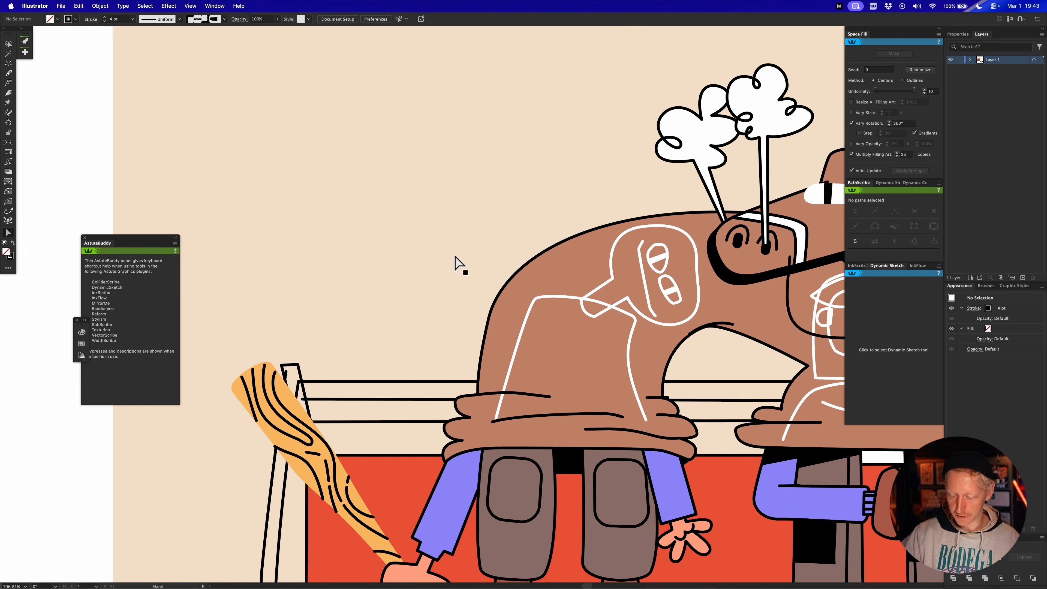
key(l)
drag(482, 151, 496, 293)
key(i)
click(515, 402)
key(super+shift+a)
drag(504, 242, 456, 242)
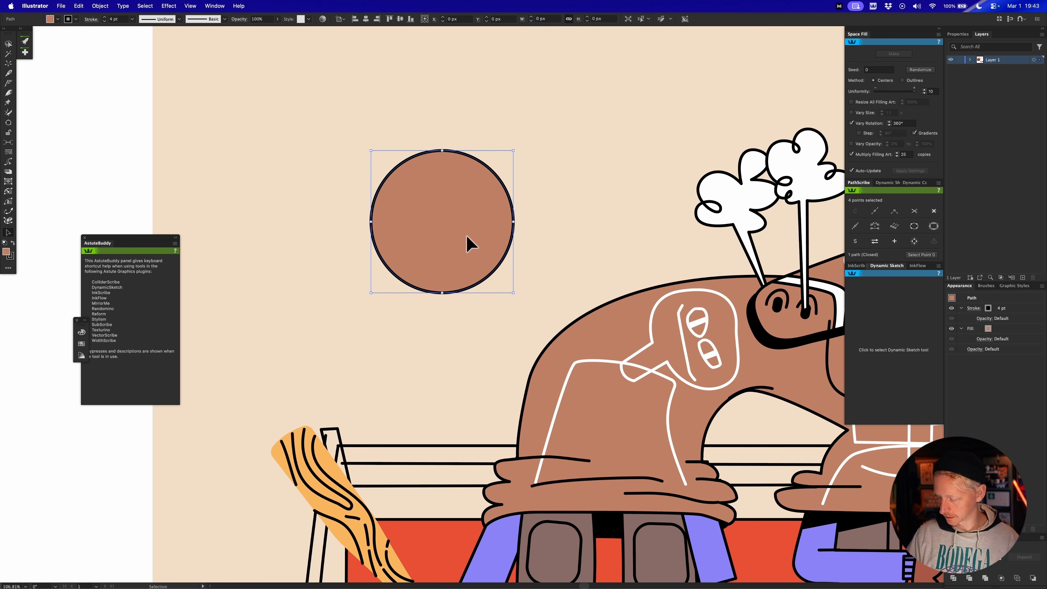
Try drawing short straight lines radiating from the new circle's top edge with the Line Segment tool.
key(backslash)
drag(413, 156, 426, 108)
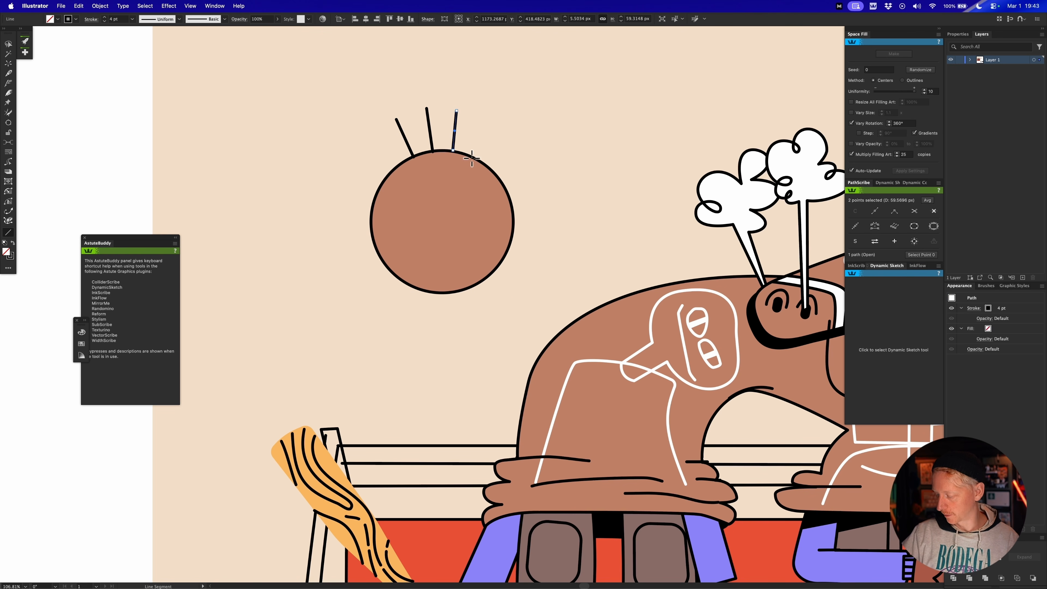
key(super+z)
key(super+z)
key(super+z)
key(super+z)
key(v)
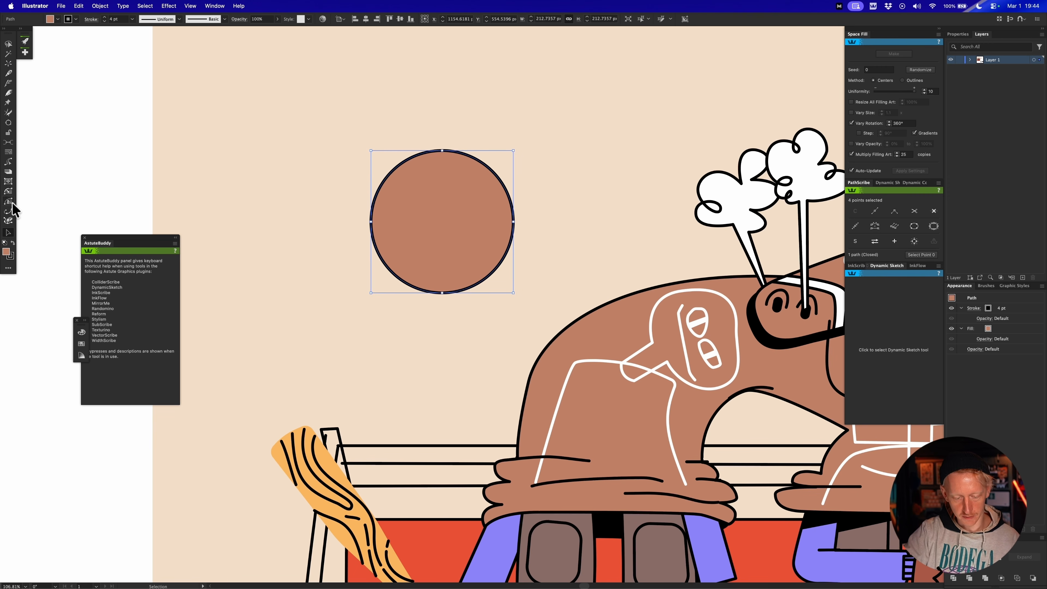
Try adding a row of perpendicular lines between the circle's top and right anchors with the Perpendicular Line tool.
click(8, 141)
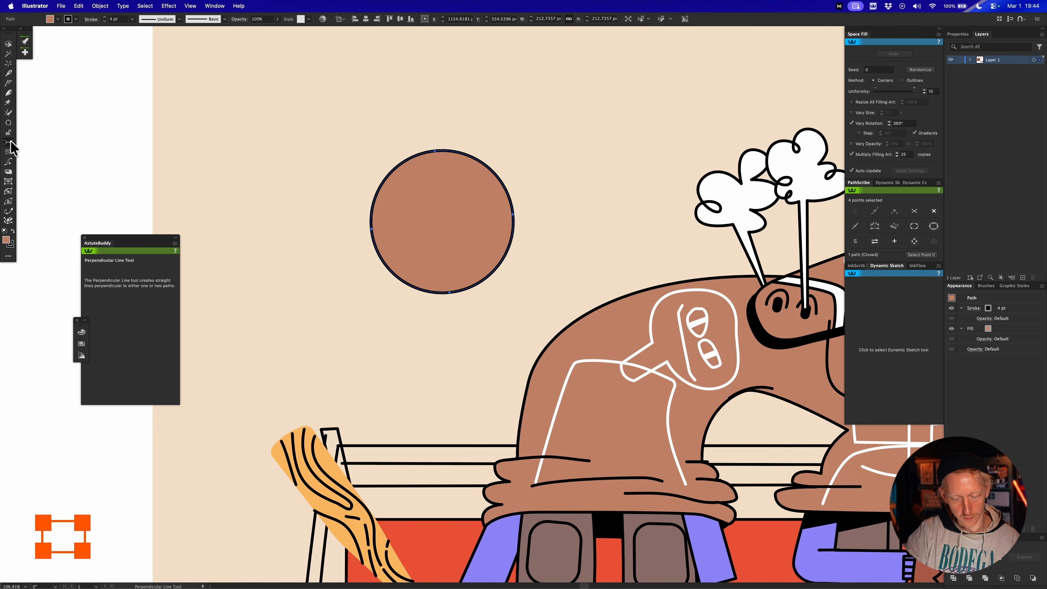
mouse_move(512, 145)
mouse_down()
mouse_move(509, 154)
mouse_move(530, 127)
mouse_move(498, 153)
mouse_move(523, 129)
mouse_move(510, 142)
mouse_up()
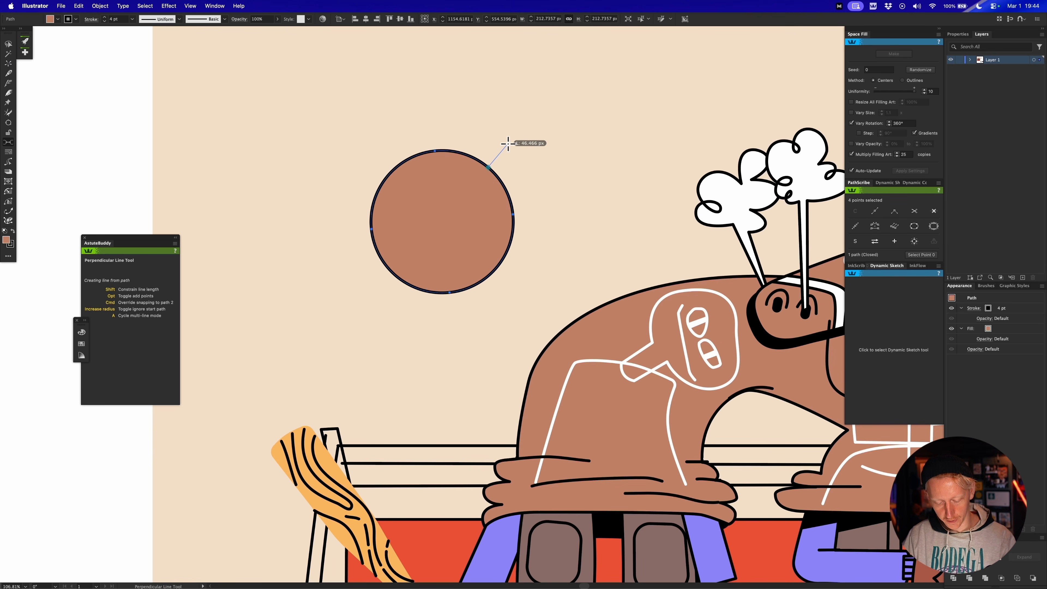
drag(508, 143, 503, 145)
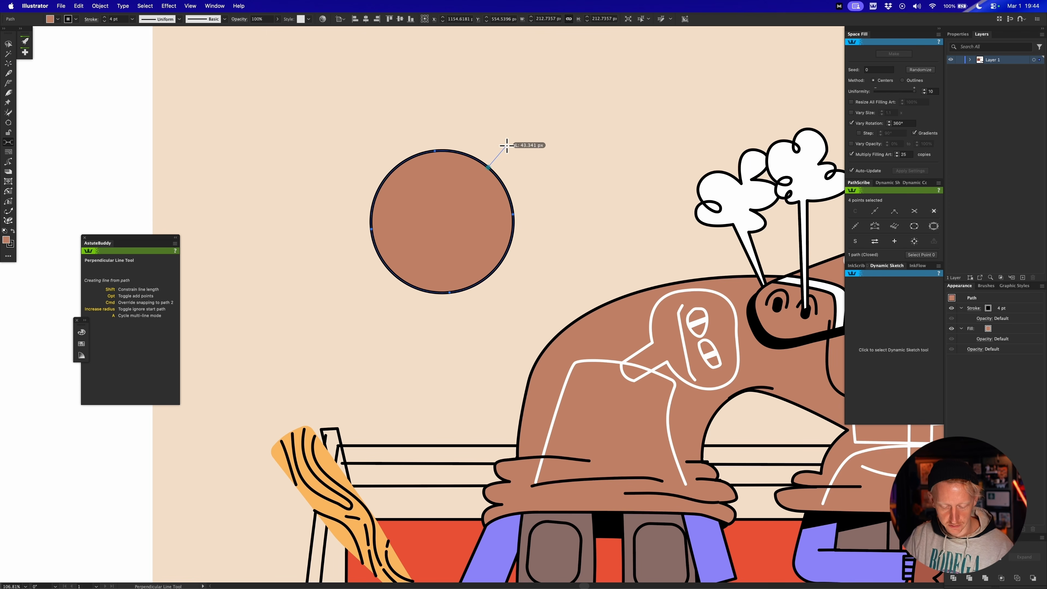
key(a)
drag(510, 143, 499, 149)
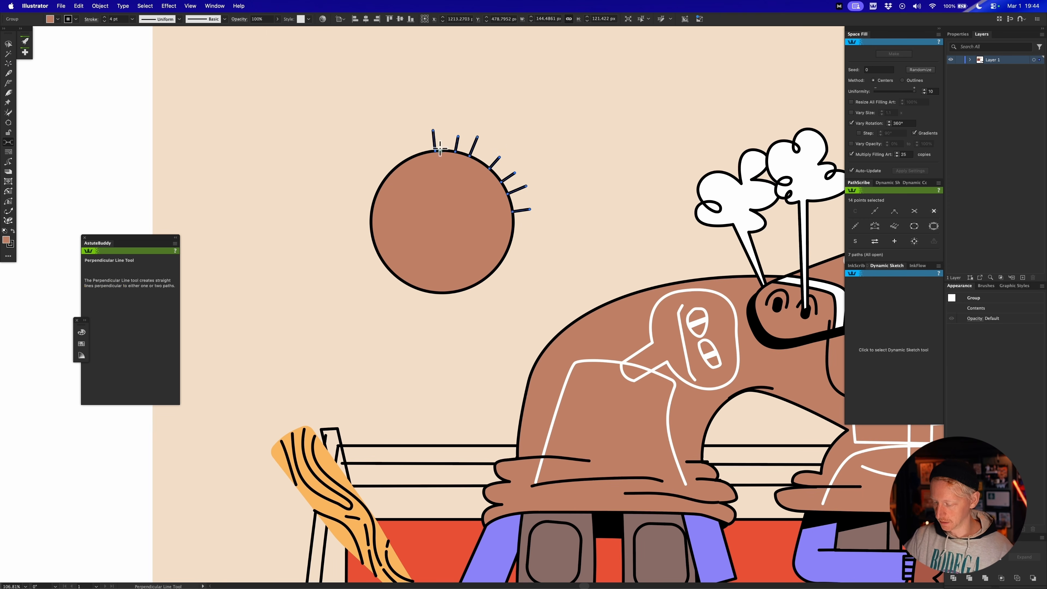
key(a)
click(435, 152)
click(514, 214)
key(super+z)
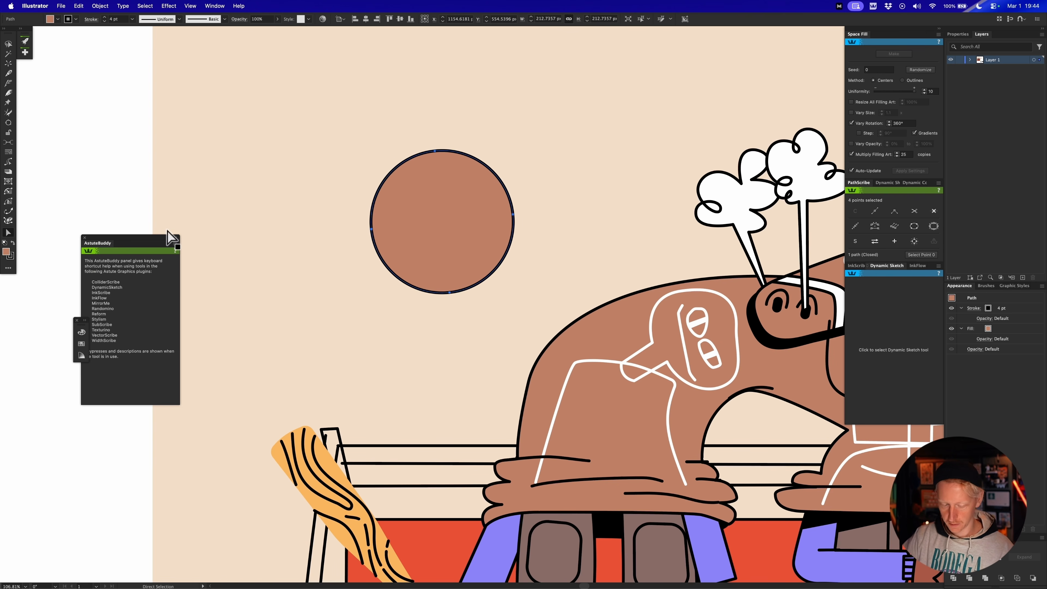
Start a perpendicular line from the circle's top edge and cycle the multi-line mode to the whole path.
click(8, 143)
drag(451, 149, 468, 127)
key(a)
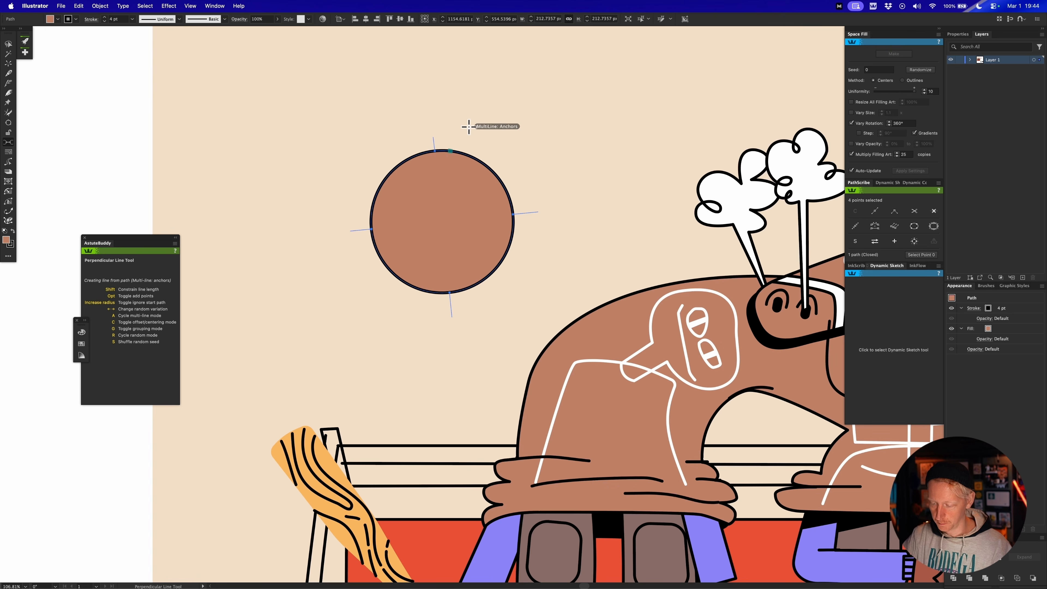
key(a)
key(a)
drag(479, 114, 476, 119)
Increase the number of perpendicular lines distributed around the circle's outline.
key(Up)
key(Up)
key(Up)
key(Up)
key(Up)
key(Up)
key(Up)
key(Up)
key(Up)
key(Up)
key(Up)
key(Up)
key(Up)
key(Up)
key(Up)
key(Up)
key(Up)
key(Up)
key(Up)
key(Up)
key(Up)
key(Up)
Cycle through the random modes of the perpendicular lines around the circle, comparing Length with Off and uneven variations.
key(r)
key(r)
key(r)
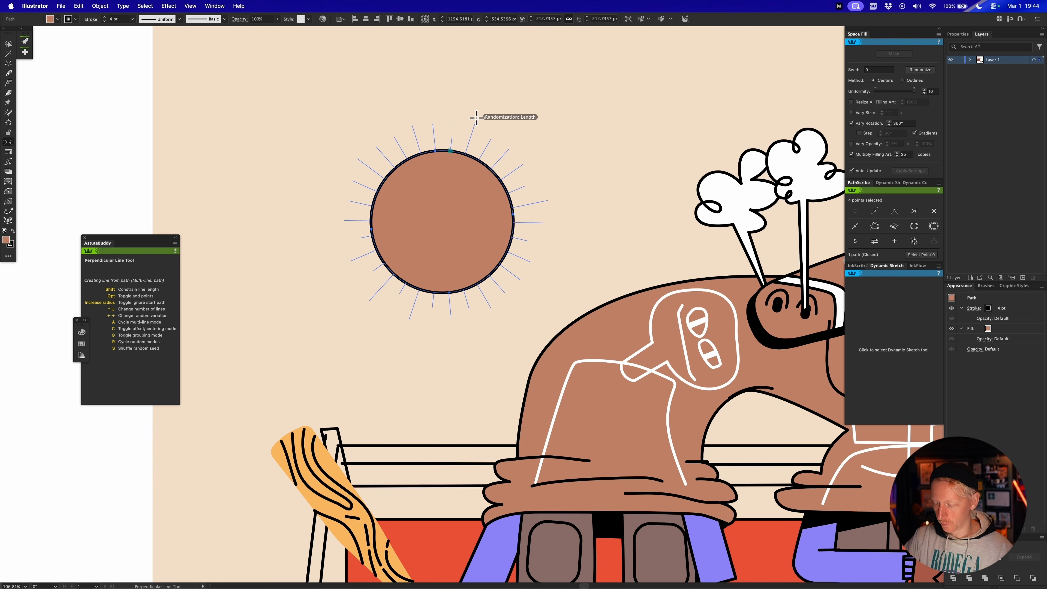
key(r)
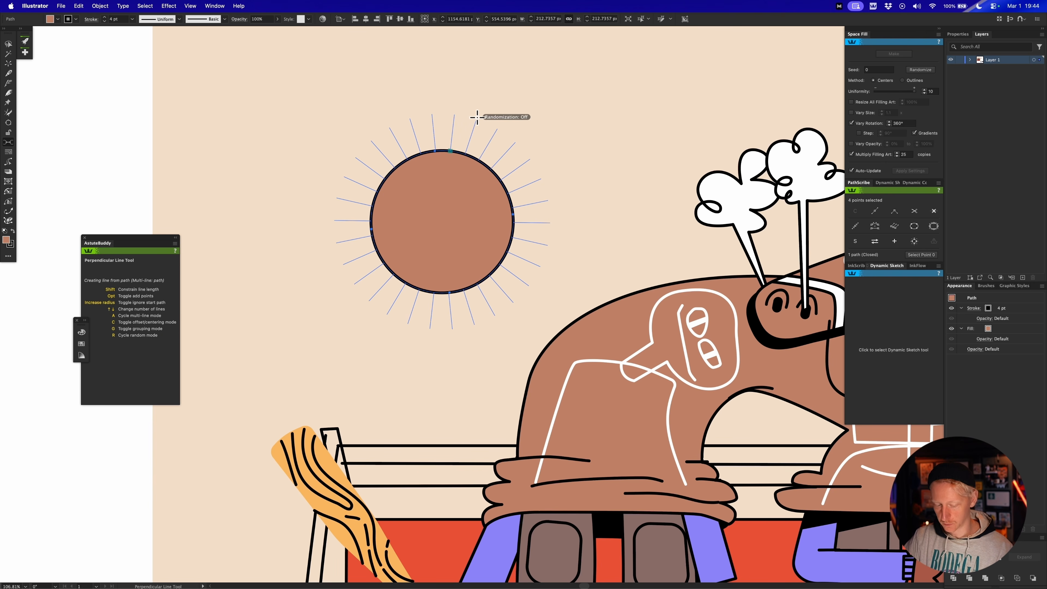
key(r)
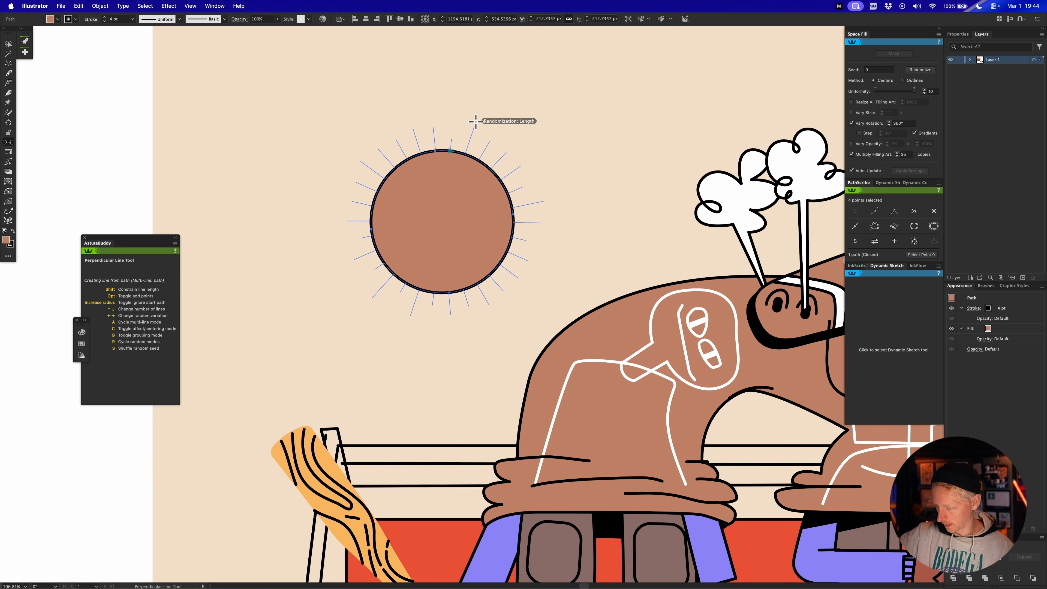
key(r)
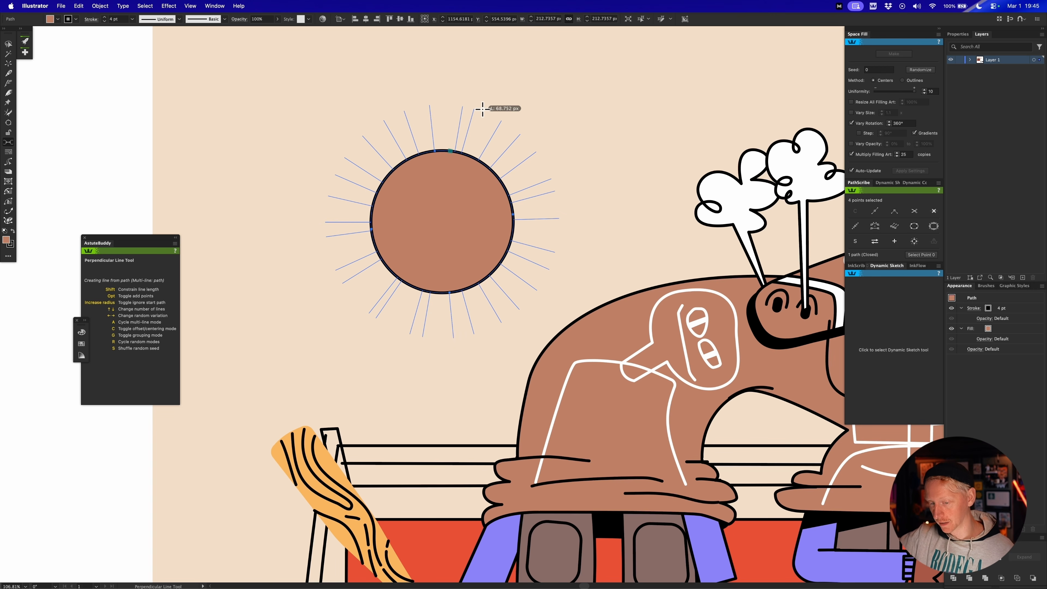
key(r)
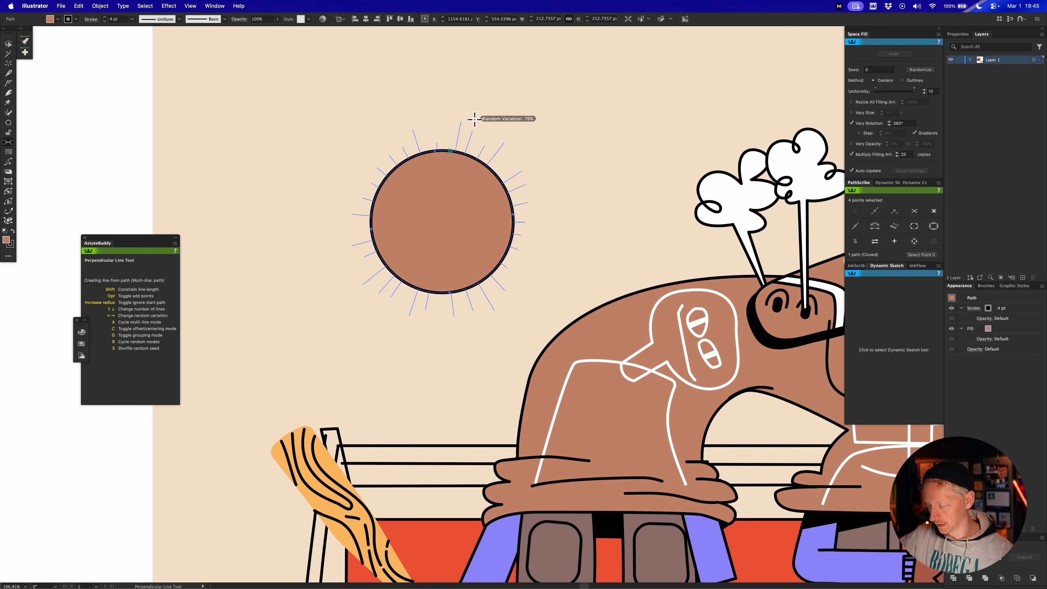
Adjust the random variation down and back up to strongly uneven lengths, and draw the perpendicular lines around the circle.
key(Left)
key(Left)
key(Left)
key(Left)
key(Left)
key(Left)
key(Left)
key(Left)
key(Left)
key(Left)
key(Left)
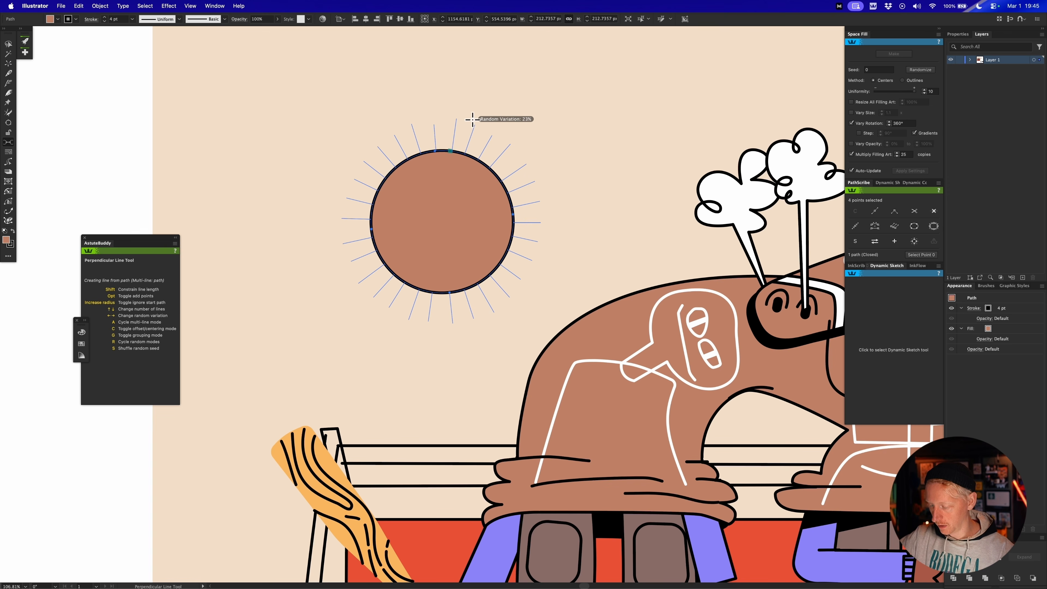
key(Right)
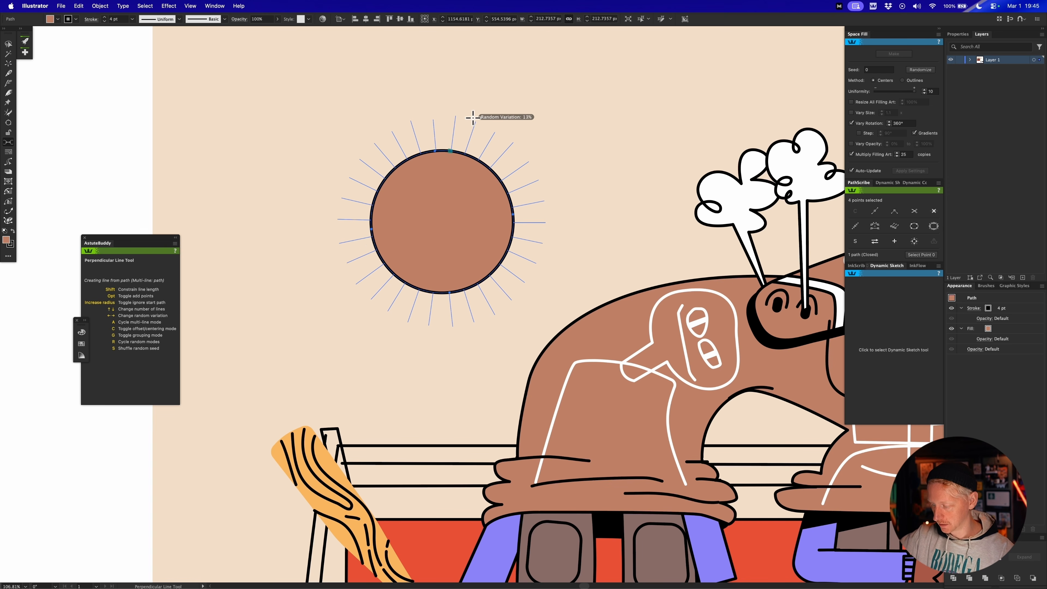
key(Right)
key(Right)
key(Right)
key(Right)
key(Right)
key(Right)
key(Right)
key(Right)
key(Right)
key(Right)
key(Right)
key(Right)
key(Right)
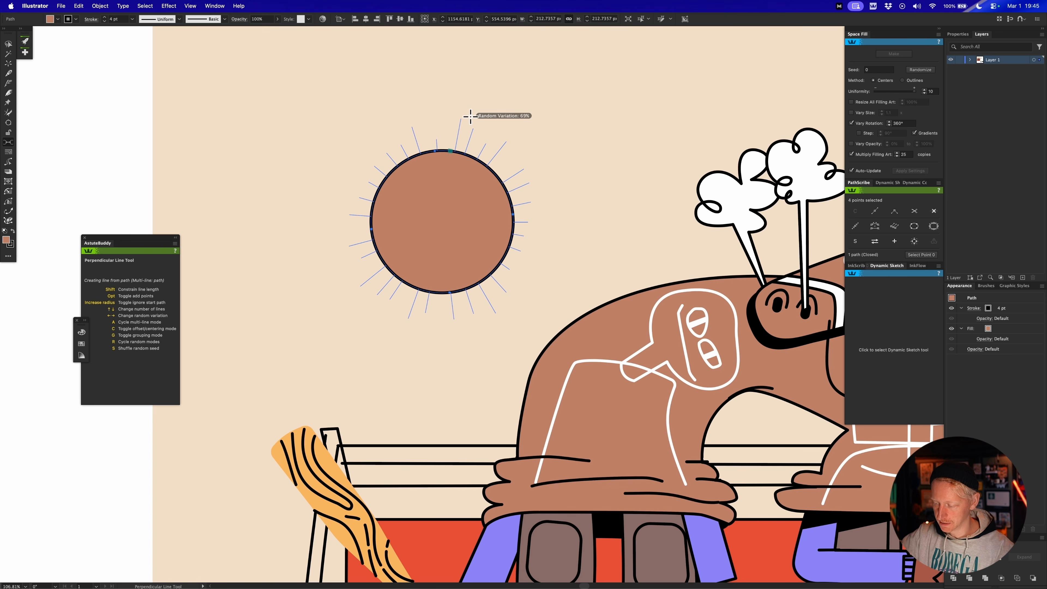
mouse_move(470, 117)
mouse_down()
mouse_move(468, 126)
mouse_move(472, 92)
mouse_move(493, 91)
mouse_move(472, 122)
mouse_up()
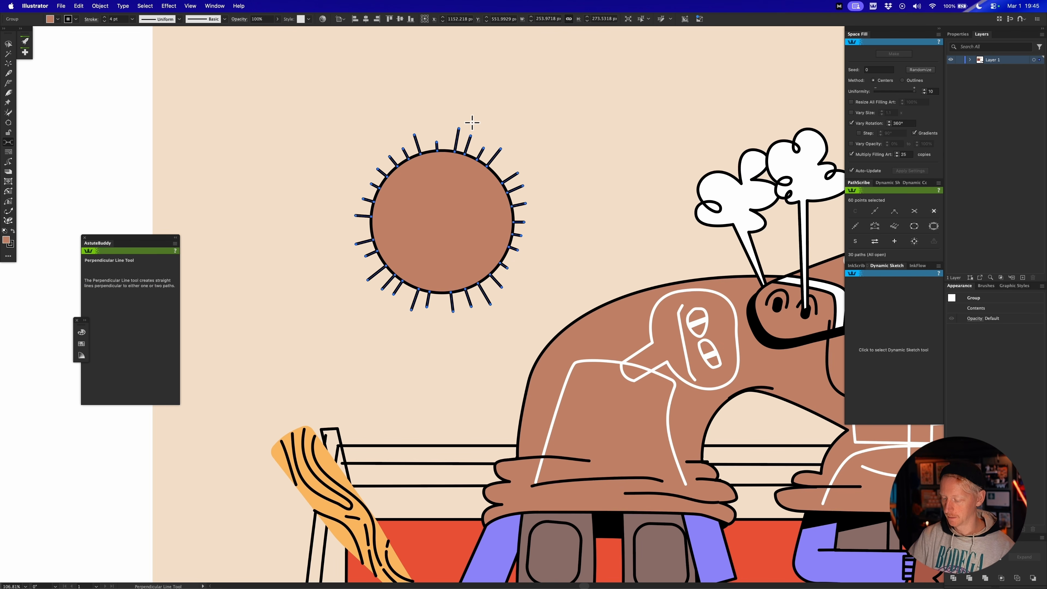
Select the arched brown body path and start perpendicular lines from its back edge, cycling the multi-line mode to segment.
key(super+shift+a)
drag(622, 332, 561, 332)
key(v)
click(467, 230)
key(z)
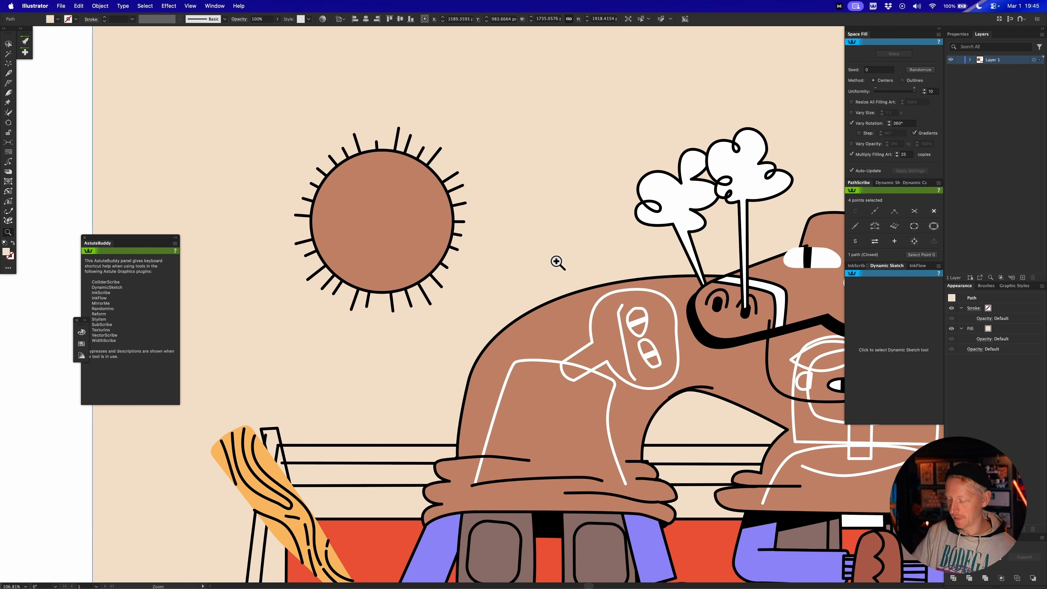
drag(556, 261, 536, 264)
drag(565, 282, 505, 281)
key(v)
click(534, 294)
key(super+shift+a)
key(a)
click(502, 305)
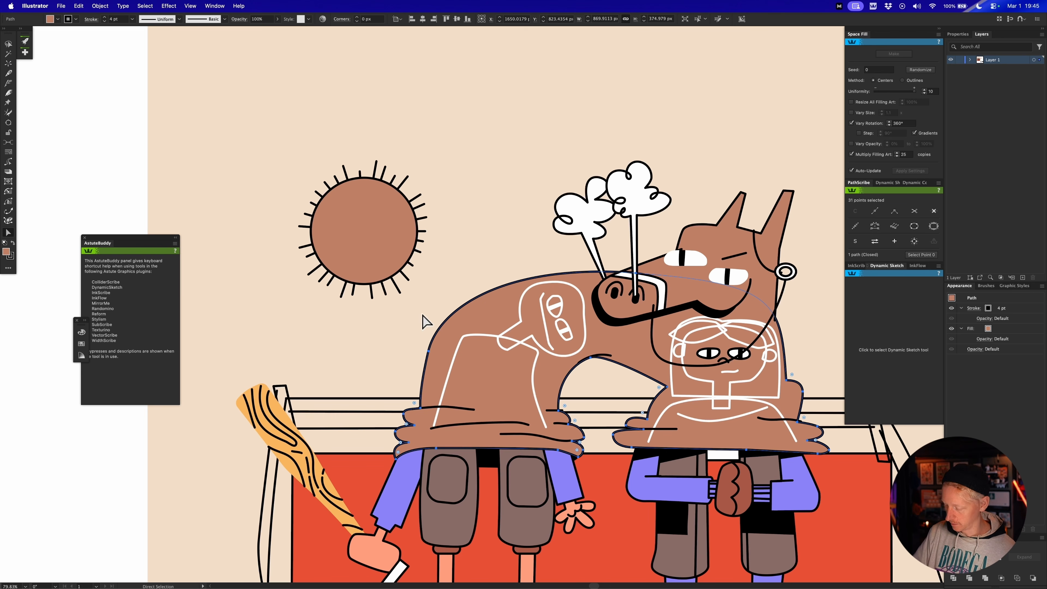
click(9, 142)
drag(469, 299, 452, 283)
key(a)
key(a)
key(a)
Reduce the number of perpendicular lines along the arched back to 22 and cycle their random mode.
key(Down)
key(Down)
key(Down)
key(Down)
key(Down)
key(Down)
key(Down)
key(Down)
key(r)
key(r)
key(r)
key(r)
Lower the random variation of the lines and draw them as a row of spikes along the arched back.
key(Left)
key(Left)
key(Left)
key(Left)
key(Left)
key(Left)
key(Left)
key(Left)
key(Left)
key(Left)
key(Left)
key(Left)
key(Left)
key(Left)
key(Left)
key(Left)
key(Left)
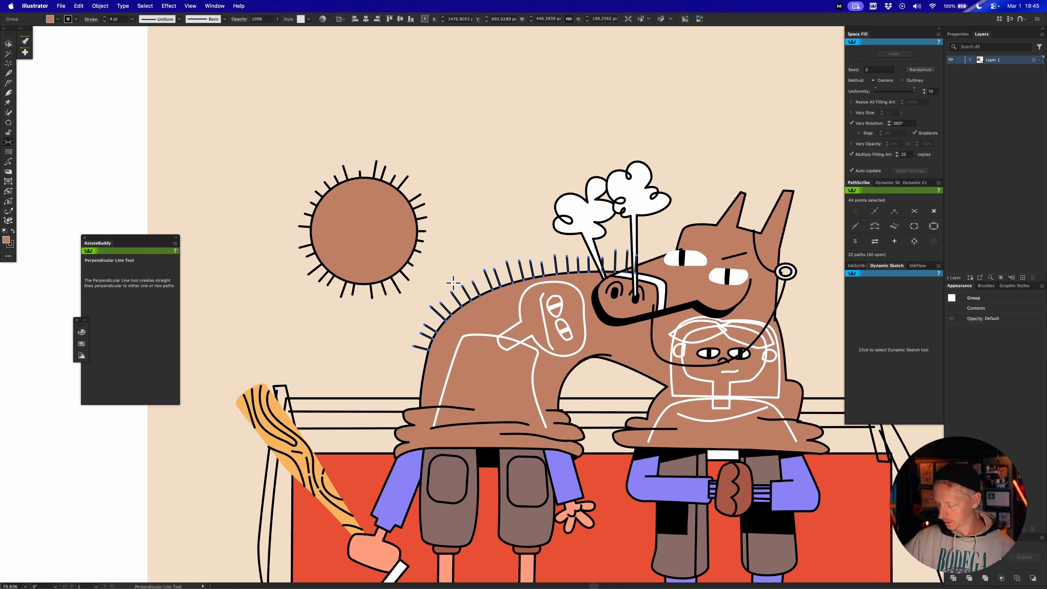
Reselect the brown body path and start a second row of perpendicular lines on the back edge below the first row.
key(a)
click(436, 354)
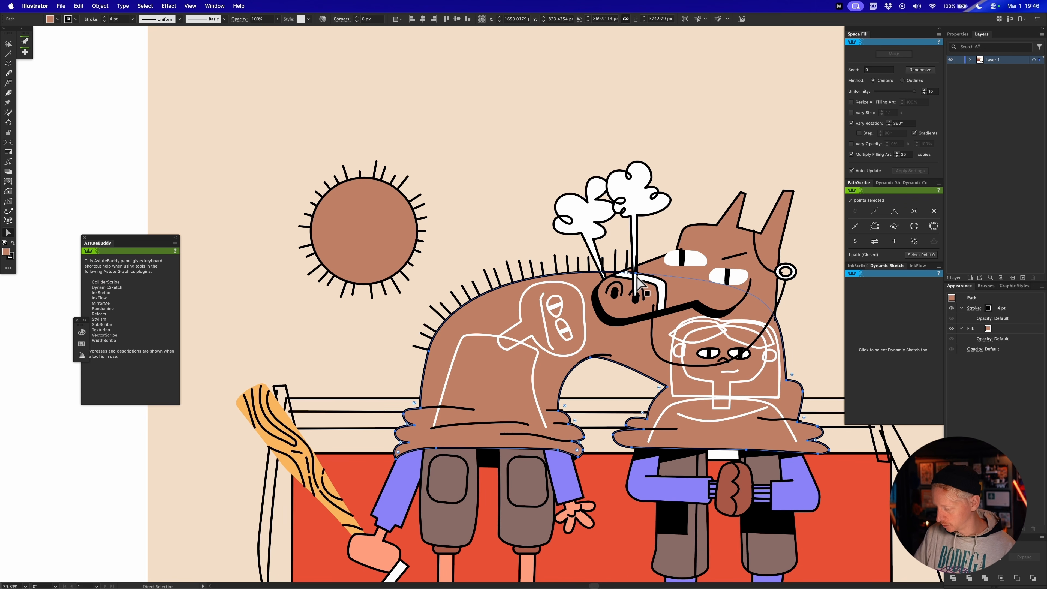
key(v)
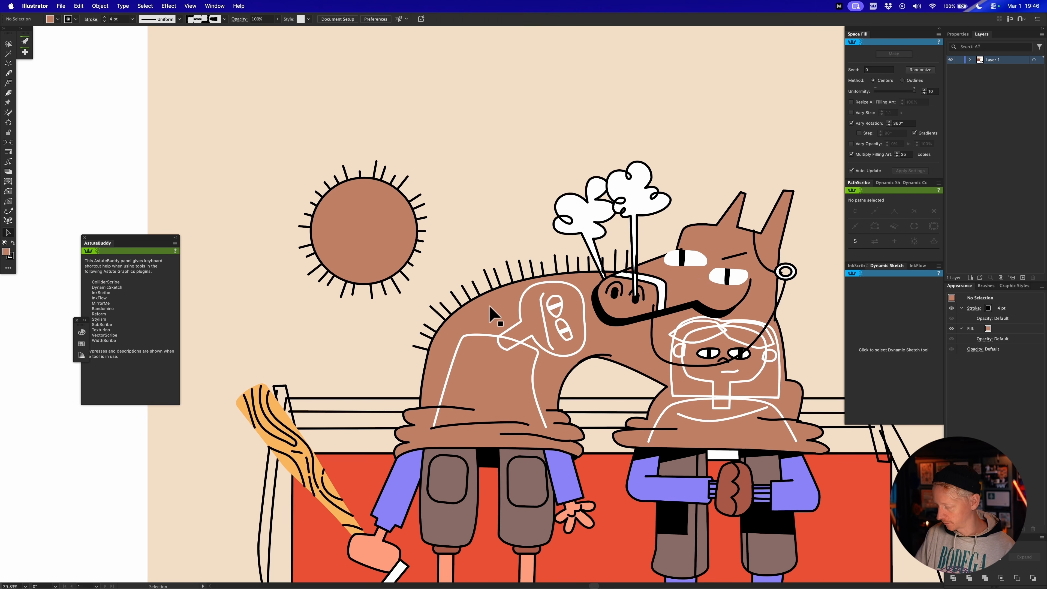
click(420, 367)
key(a)
click(439, 365)
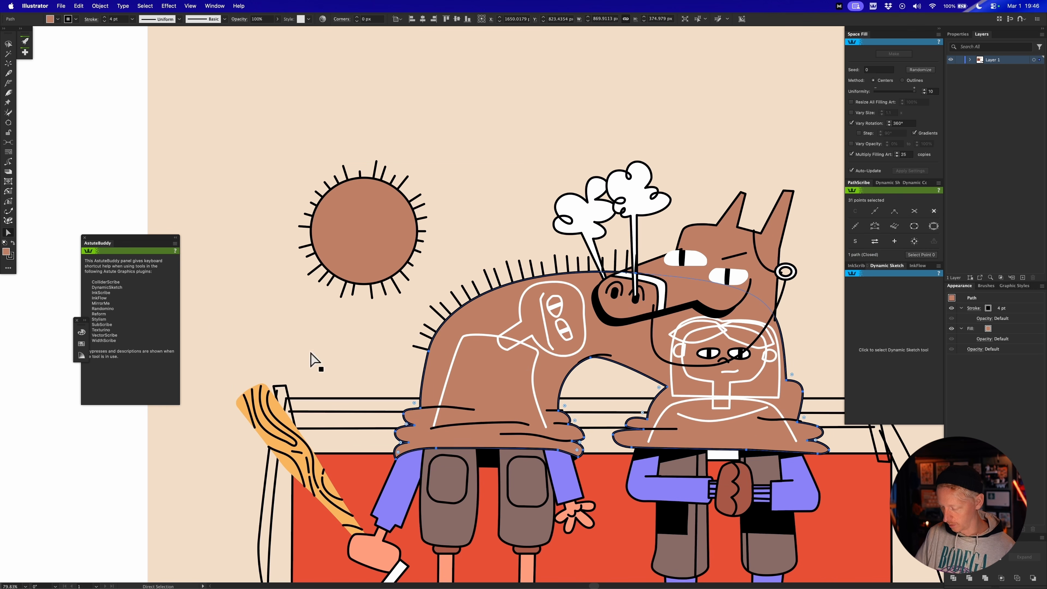
click(8, 143)
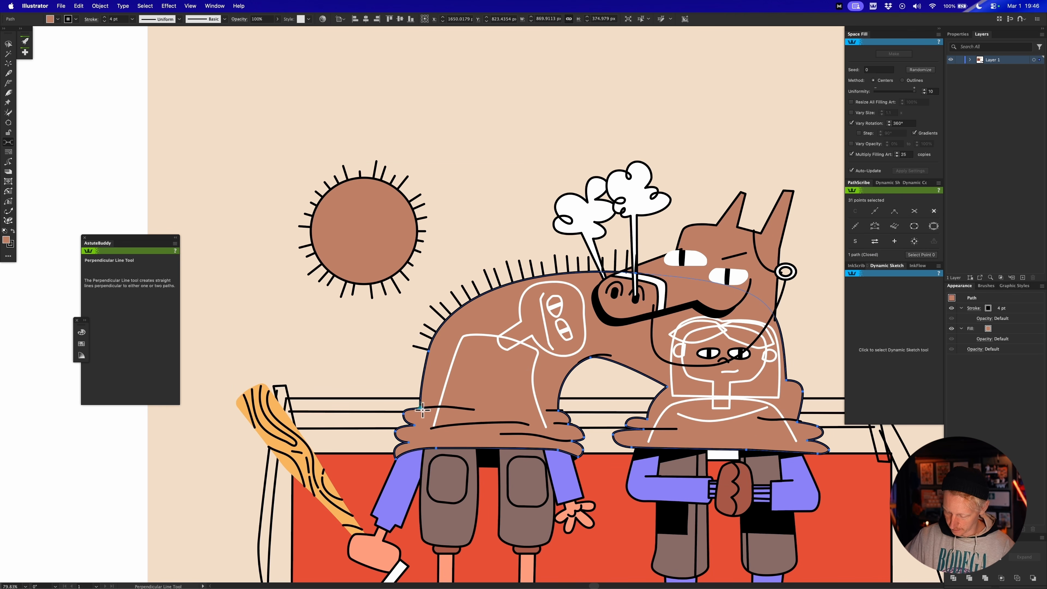
drag(421, 376, 407, 368)
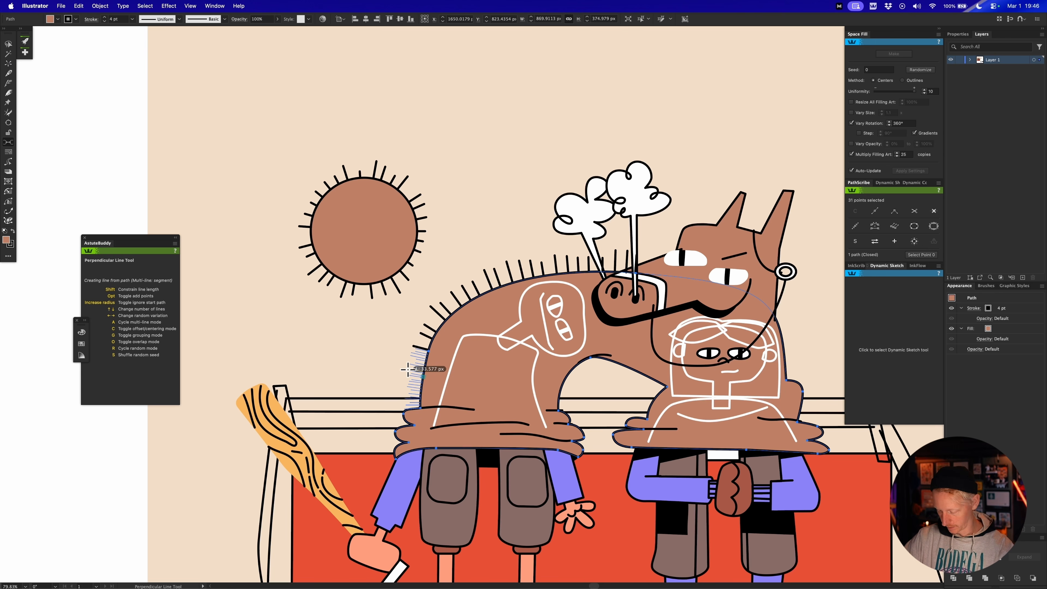
Reduce the number of lines in the lower row and draw them along the back edge.
key(Up)
key(Down)
key(Down)
key(Down)
key(Down)
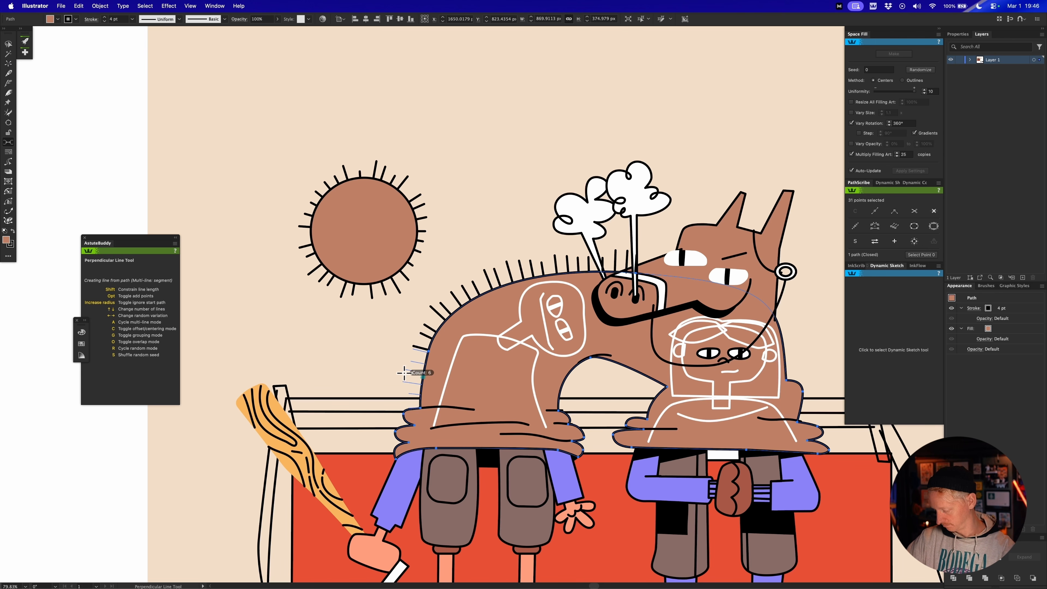
drag(404, 372, 526, 311)
Delete one surplus line from the lower back edge and select the group of lines along the upper back.
key(shift+super+a)
key(a)
click(422, 366)
key(Delete)
key(v)
scroll(445, 362, down, 5)
click(473, 320)
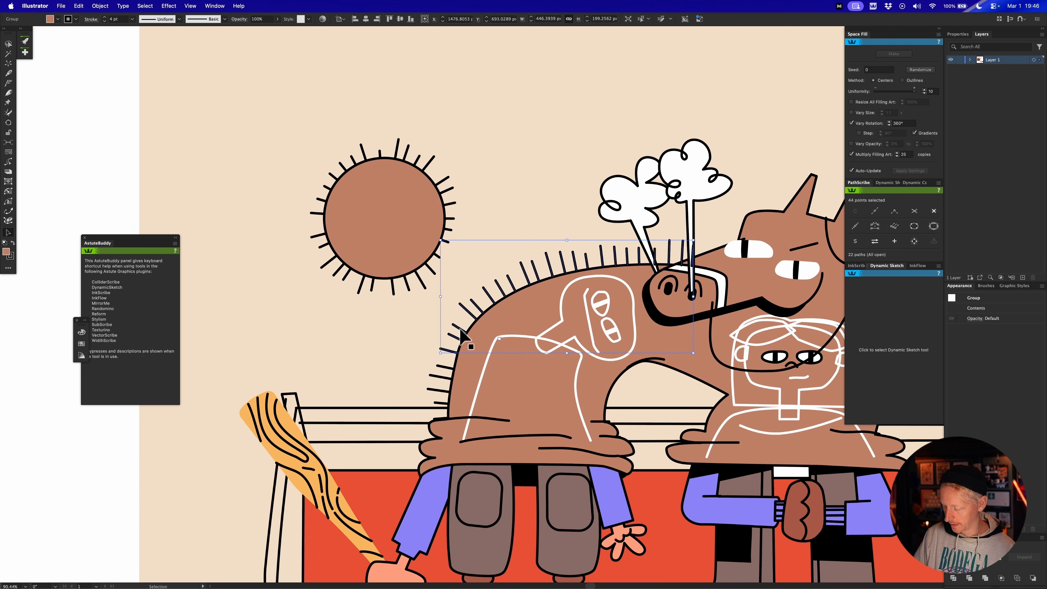
Try changing the length of individual lines along the arched back with the Extend Path tool.
key(z)
mouse_move(468, 259)
mouse_down()
mouse_move(547, 288)
mouse_move(543, 265)
mouse_move(550, 312)
mouse_up()
key(shift+super+a)
key(e)
key(super+z)
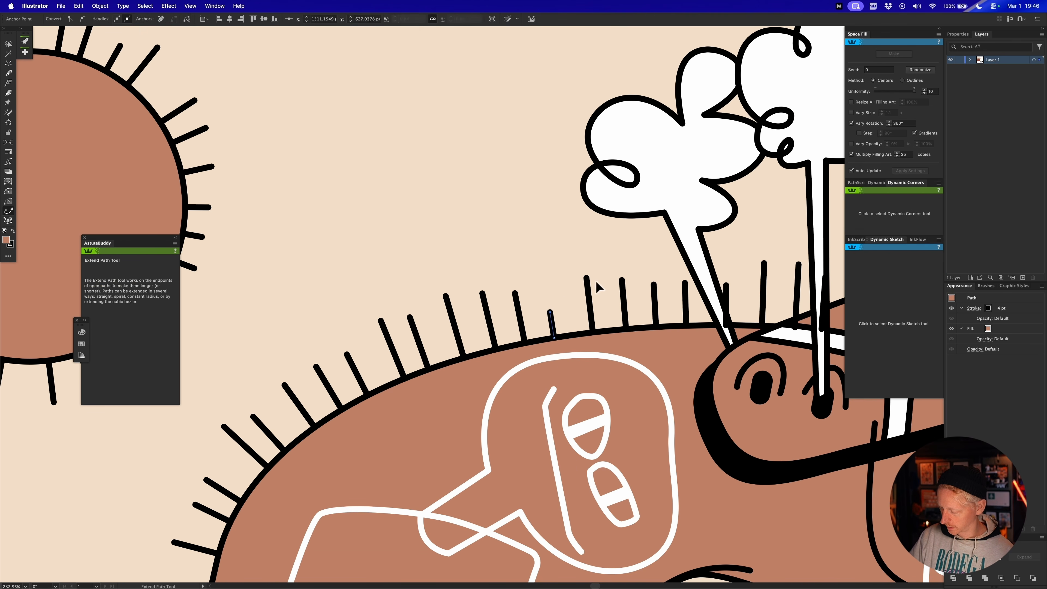
mouse_move(482, 293)
mouse_down()
mouse_move(516, 291)
mouse_move(512, 280)
mouse_move(512, 294)
mouse_up()
Cut the group of lines along the upper back and paste it in front at the same position.
key(z)
mouse_move(695, 372)
mouse_down()
mouse_move(625, 340)
mouse_move(583, 369)
mouse_up()
key(shift+super+a)
drag(583, 368, 538, 401)
key(v)
click(522, 330)
key(super+x)
key(a)
key(super+f)
key(shift+super+a)
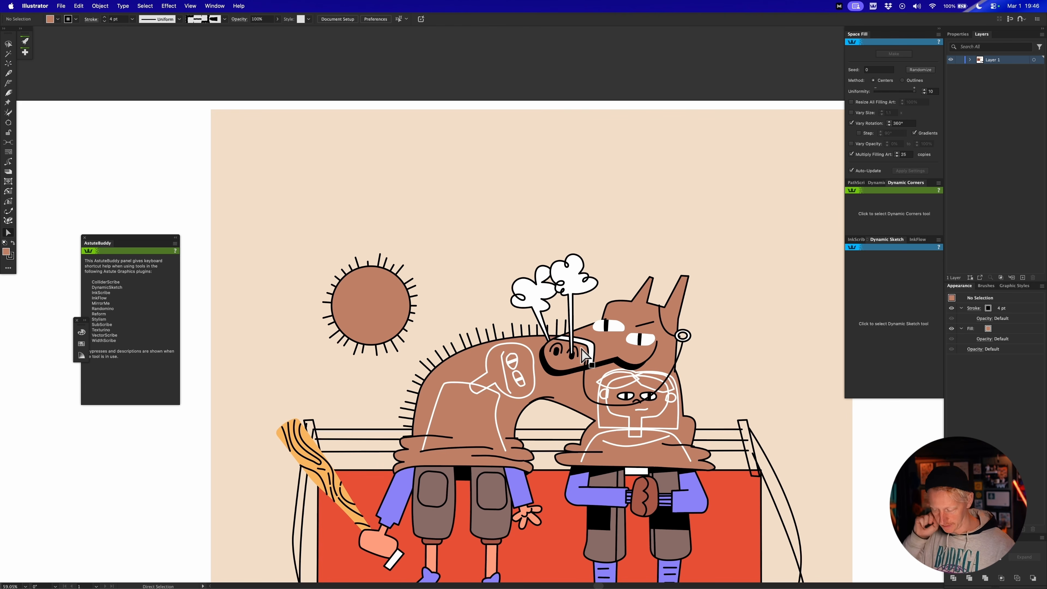